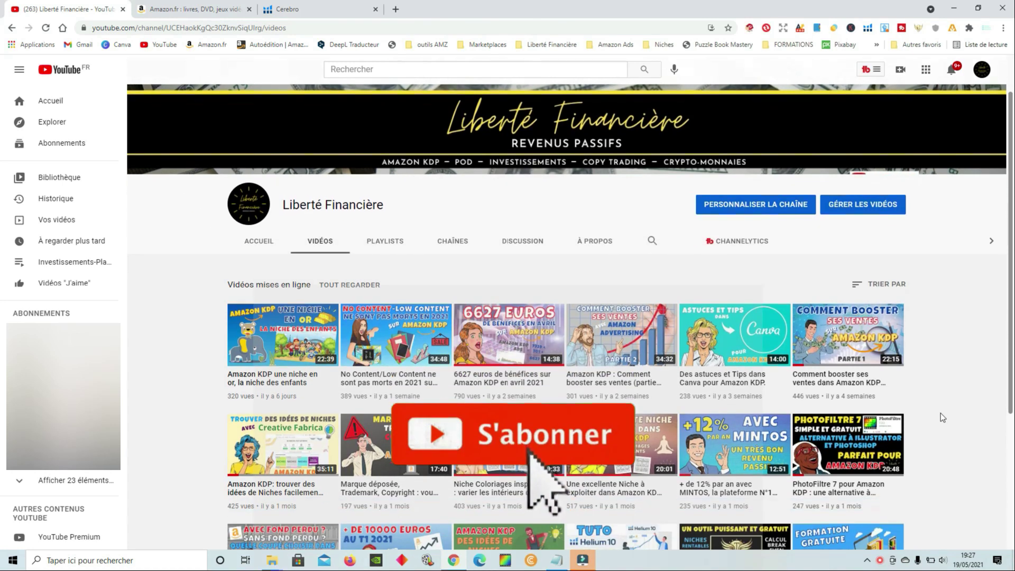
{"action": "scroll", "coordinate": [941, 417], "scroll_direction": "down", "scroll_amount": 3}
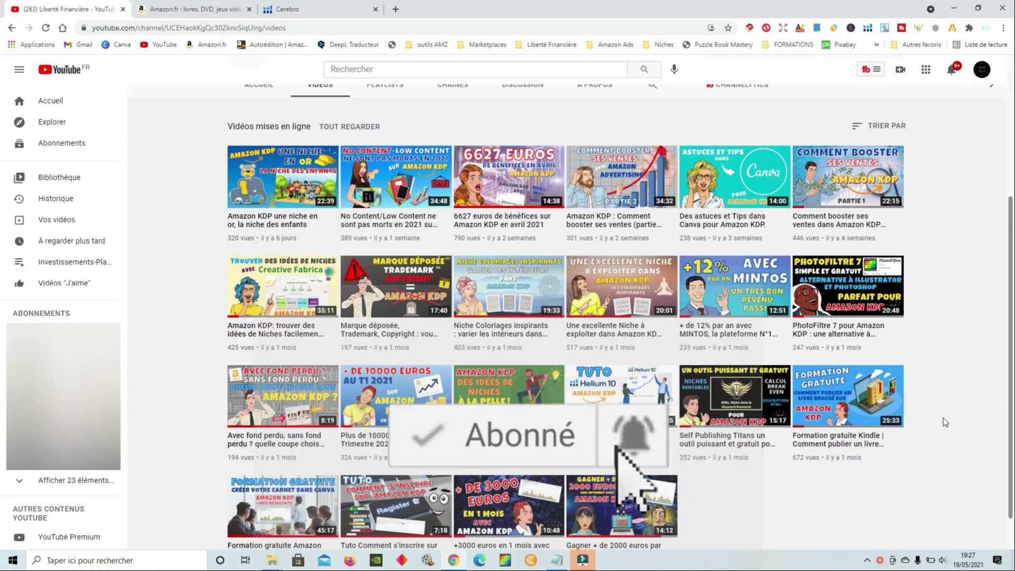
{"action": "scroll", "coordinate": [943, 418], "scroll_direction": "up", "scroll_amount": 3}
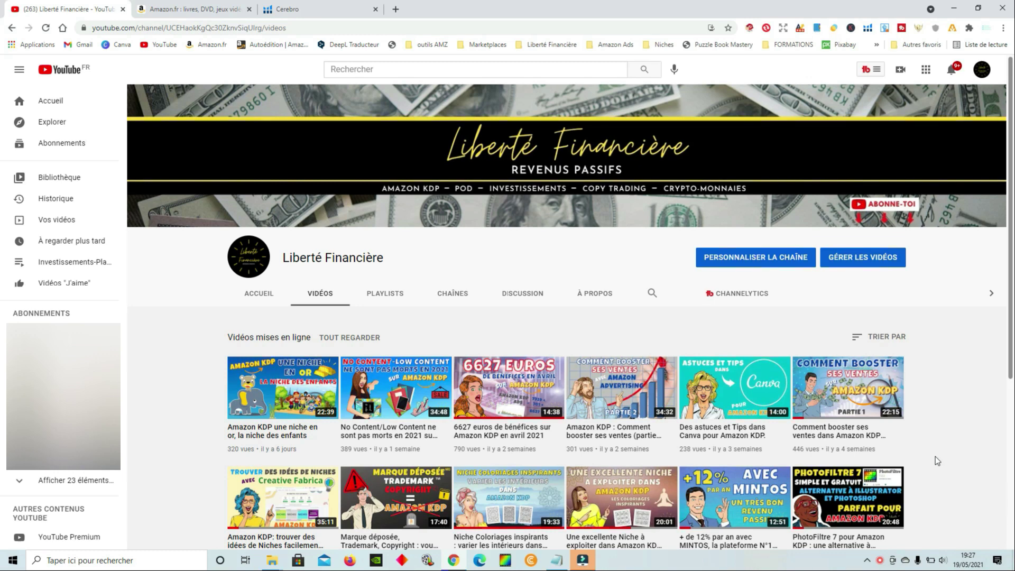
Switch to Amazon.fr, search for the suggested phrase "mots meles enfants" and highlight the number of results.
{"action": "key", "text": "ctrl+Tab"}
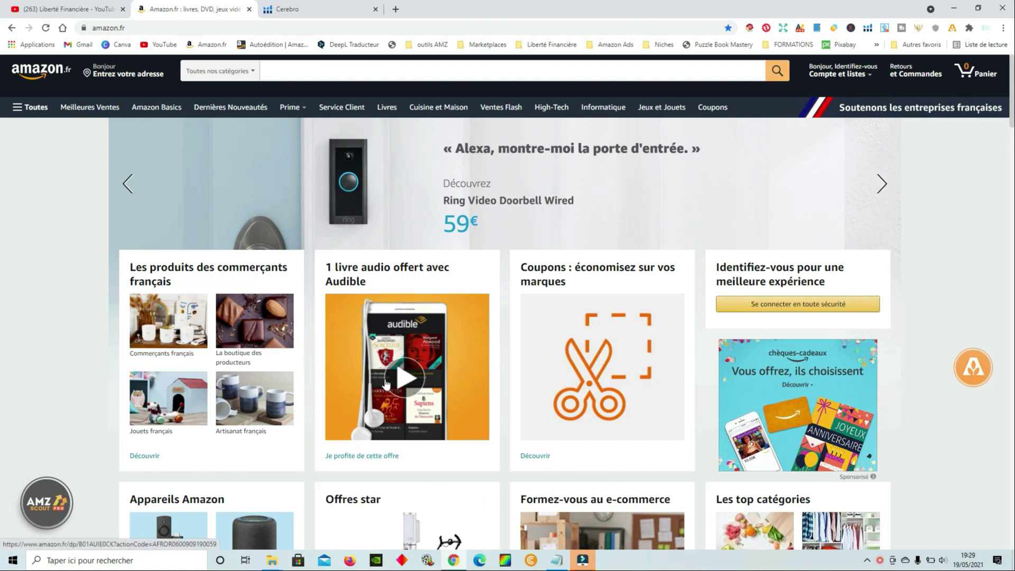
{"action": "left_click", "coordinate": [343, 69]}
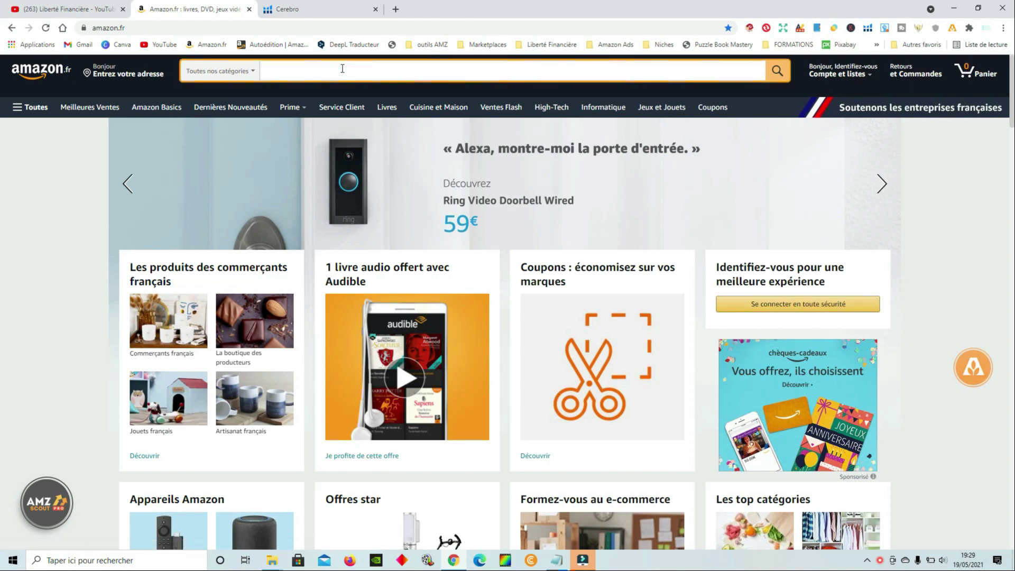
{"action": "type", "text": "mots meles"}
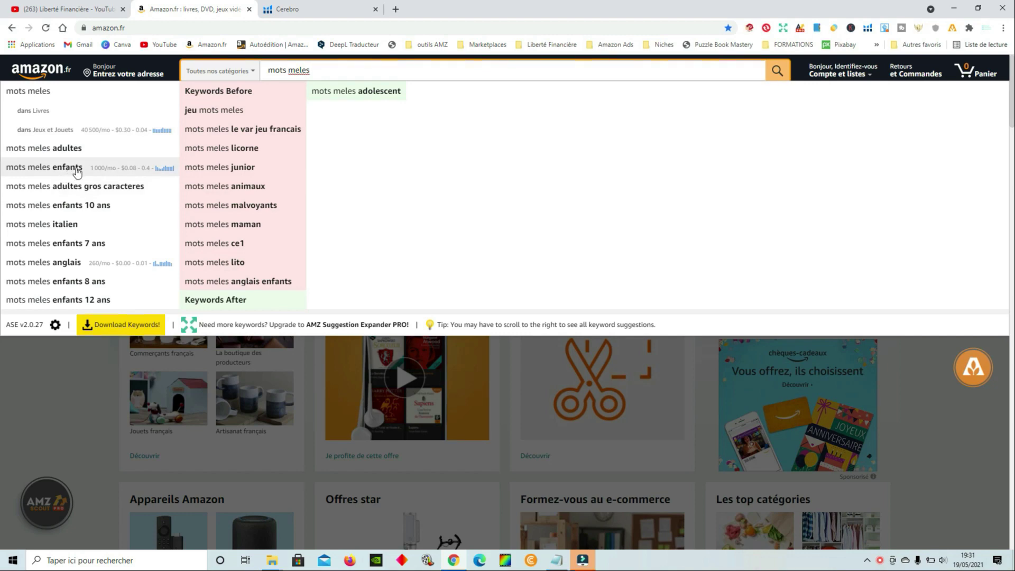
{"action": "left_click", "coordinate": [111, 172]}
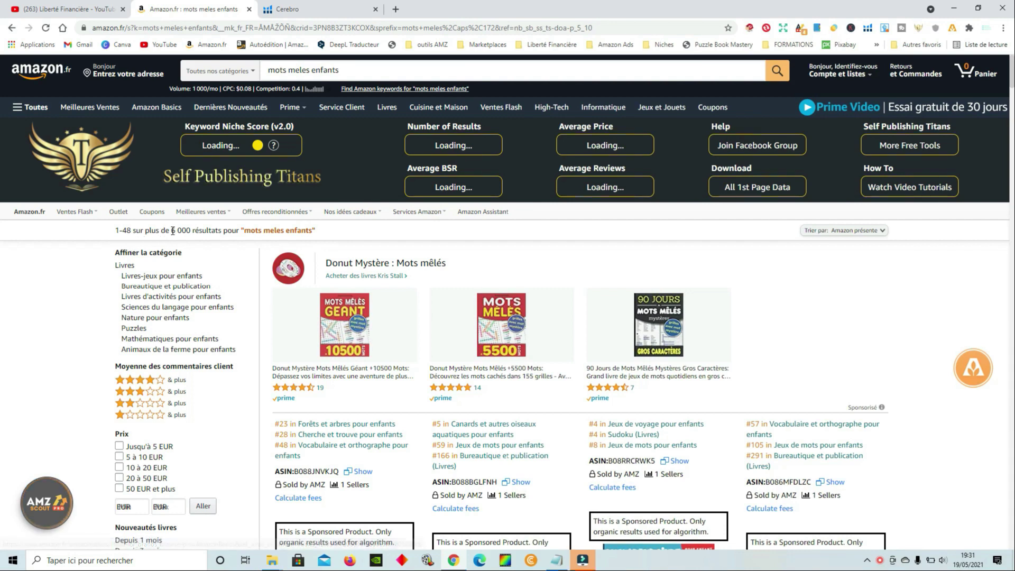
{"action": "left_click_drag", "start_coordinate": [170, 231], "coordinate": [193, 231]}
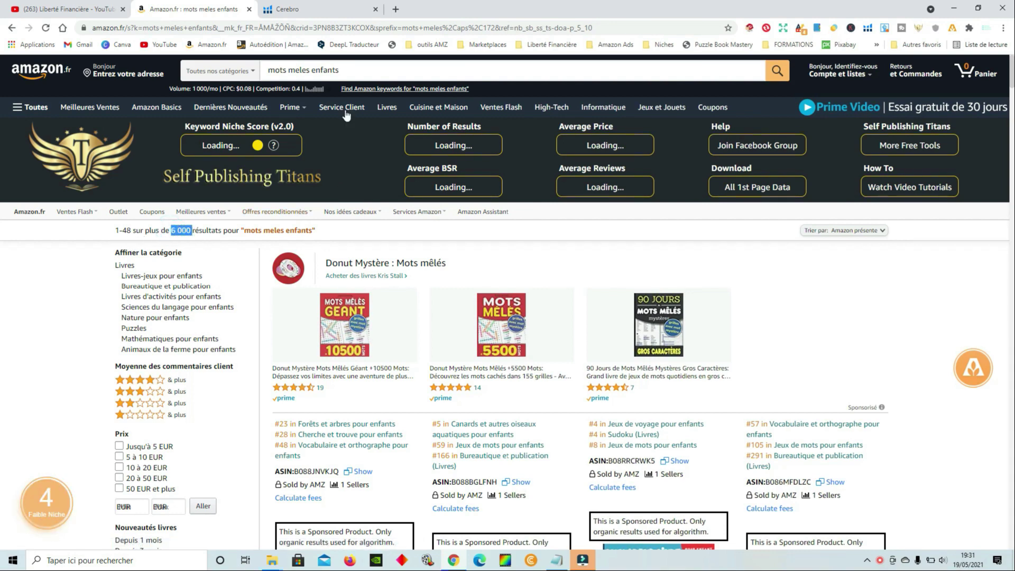
Narrow the search to the suggested phrase "mots meles enfants 9 ans".
{"action": "left_click", "coordinate": [354, 69]}
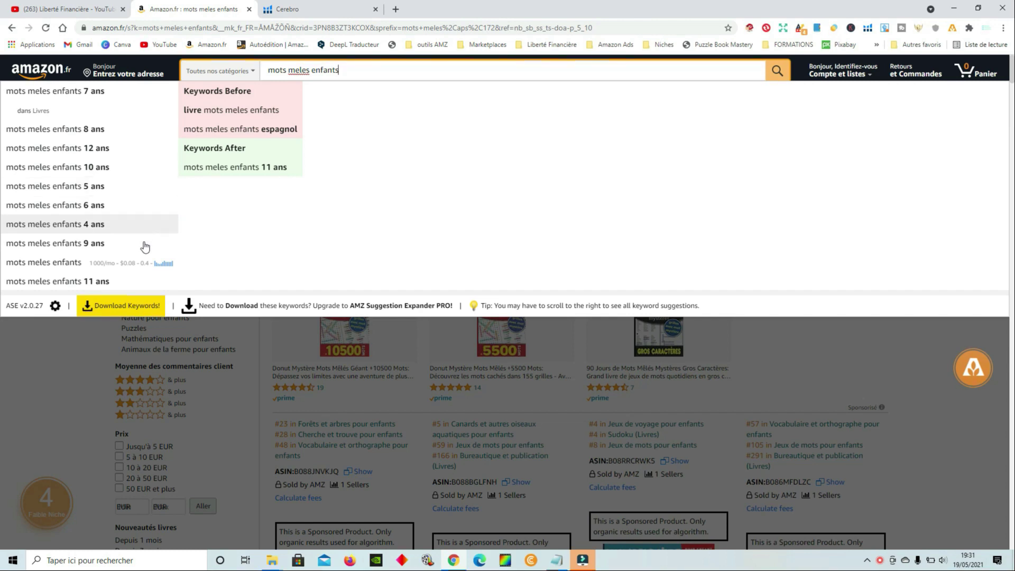
{"action": "left_click", "coordinate": [69, 243]}
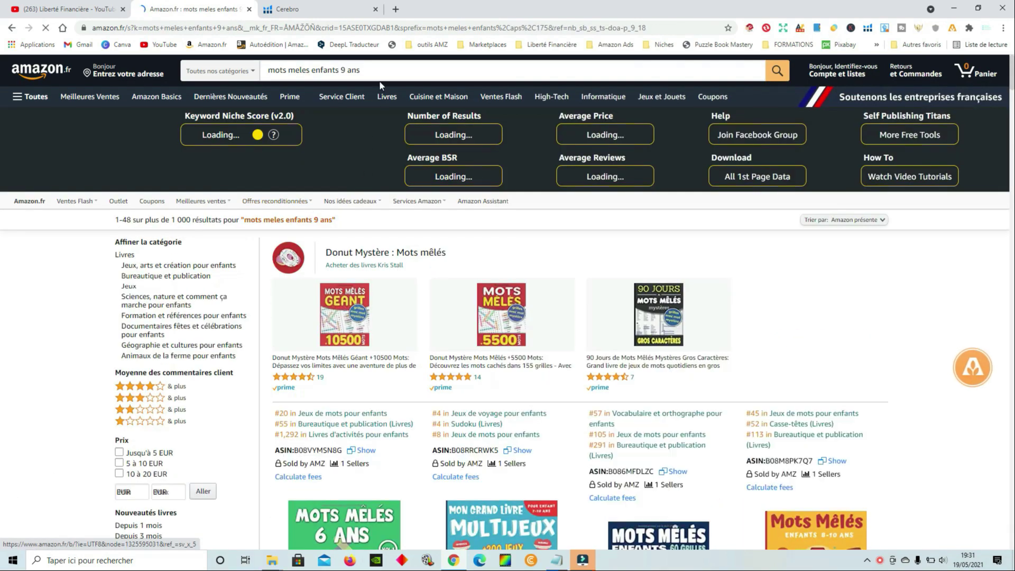
{"action": "left_click", "coordinate": [379, 69]}
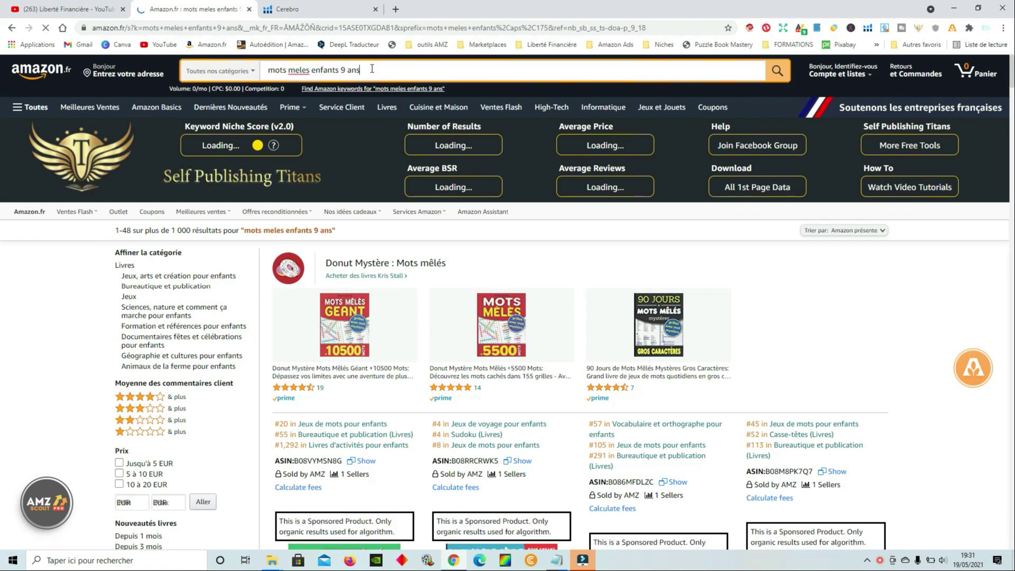
{"action": "left_click", "coordinate": [371, 68]}
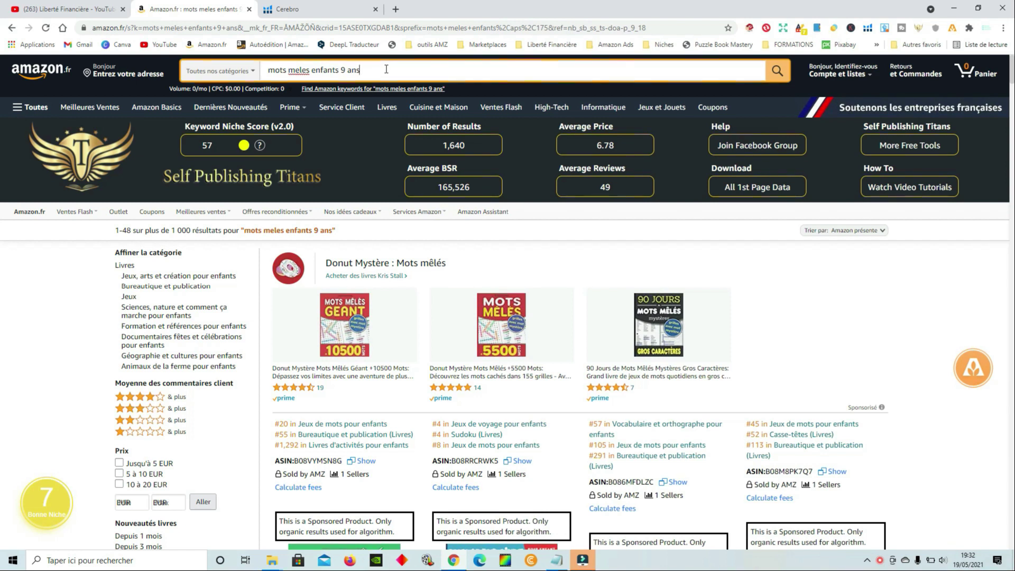
Copy the search phrase "mots meles enfants 9 ans" into the Notepad file "titres et sous-titres", followed by a blank line.
{"action": "left_click", "coordinate": [557, 559]}
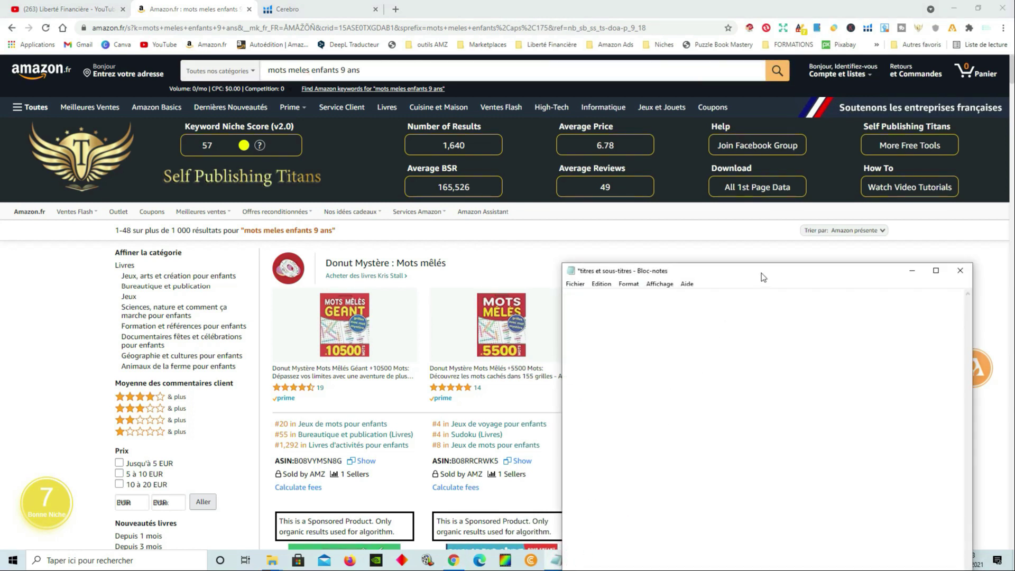
{"action": "left_click_drag", "start_coordinate": [762, 271], "coordinate": [736, 138]}
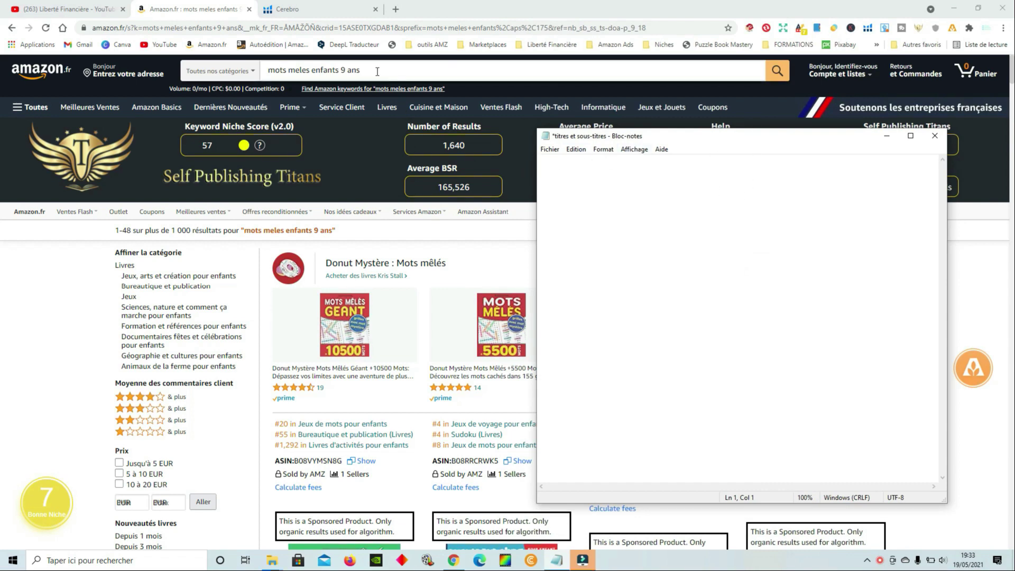
{"action": "left_click_drag", "start_coordinate": [374, 70], "coordinate": [270, 69]}
{"action": "key", "text": "ctrl+c"}
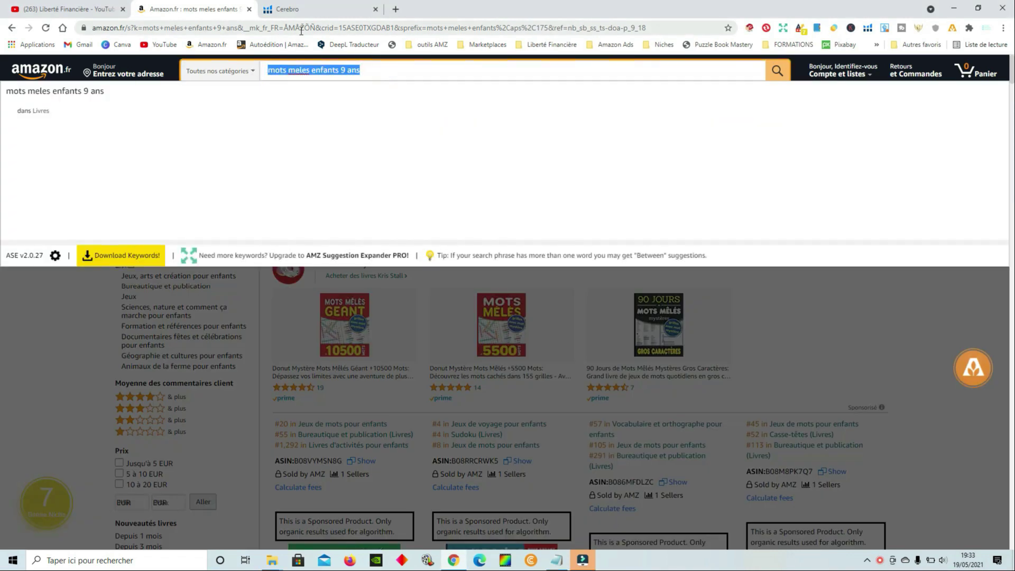
{"action": "left_click", "coordinate": [556, 560]}
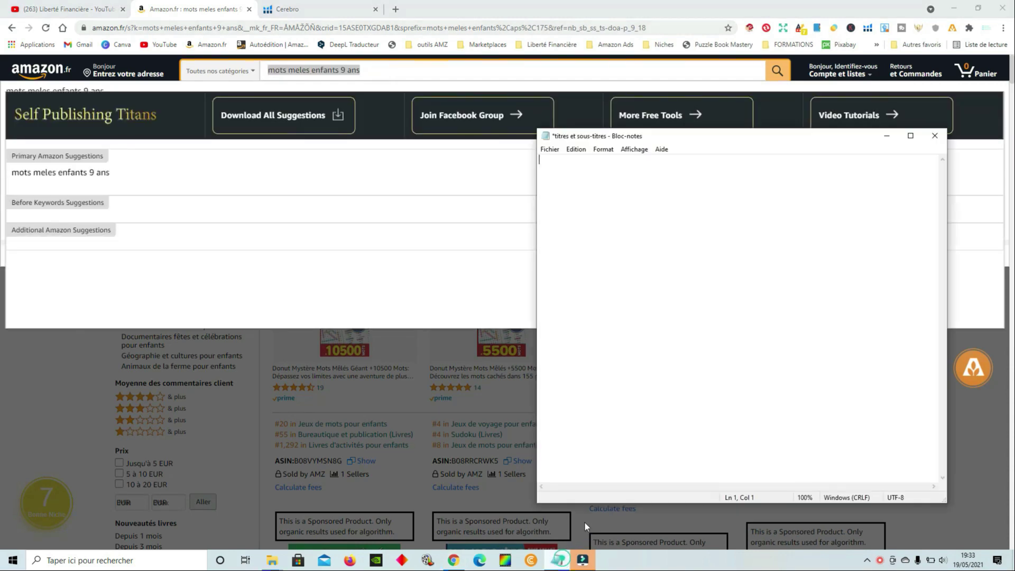
{"action": "left_click", "coordinate": [564, 160]}
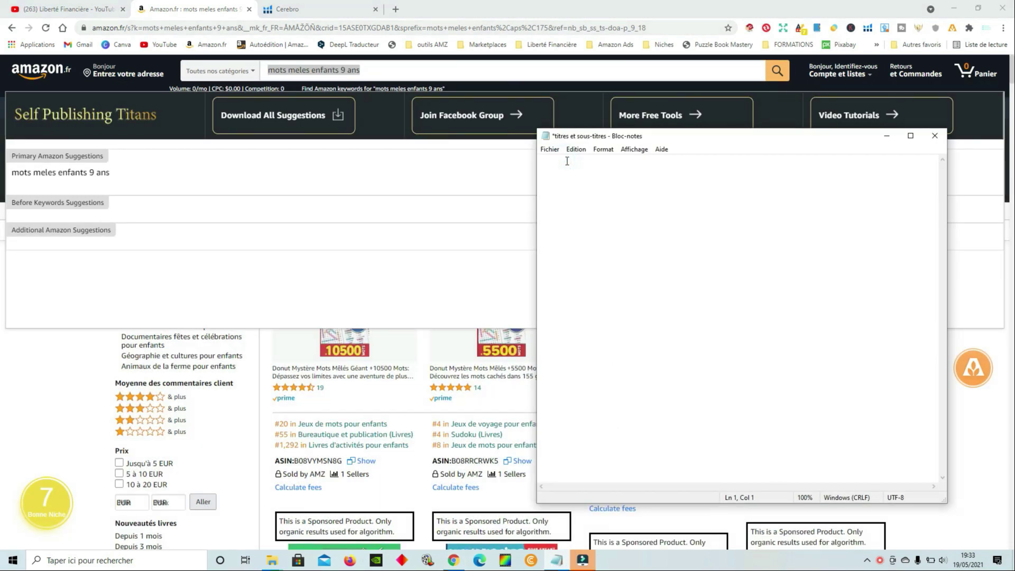
{"action": "key", "text": "ctrl+v"}
{"action": "key", "text": "Return"}
{"action": "key", "text": "Return"}
{"action": "left_click", "coordinate": [378, 71]}
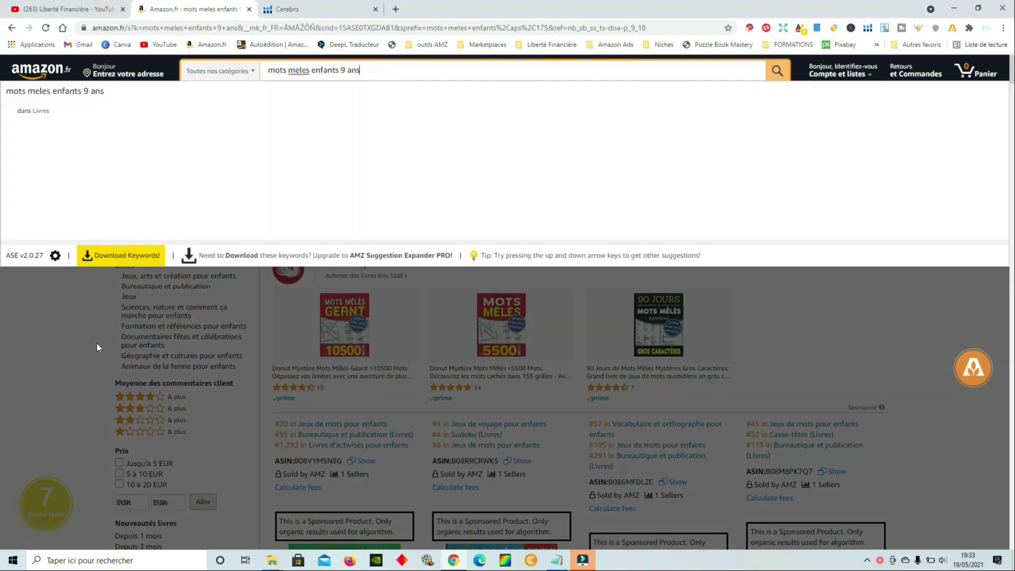
{"action": "left_click", "coordinate": [76, 347]}
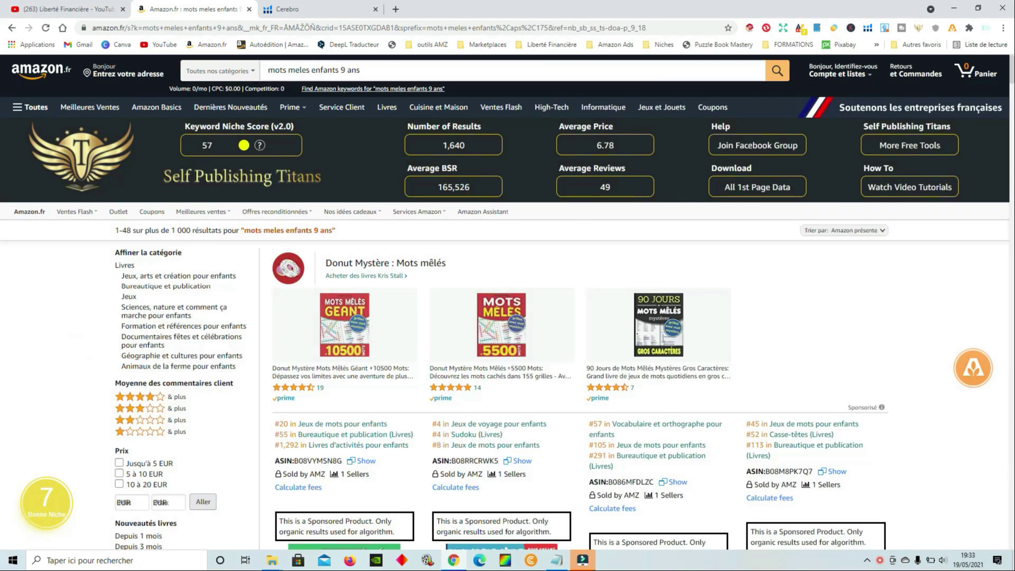
Bring the Notepad file back and reposition its window so the book titles in the Amazon results stay readable beside it.
{"action": "left_click", "coordinate": [582, 562]}
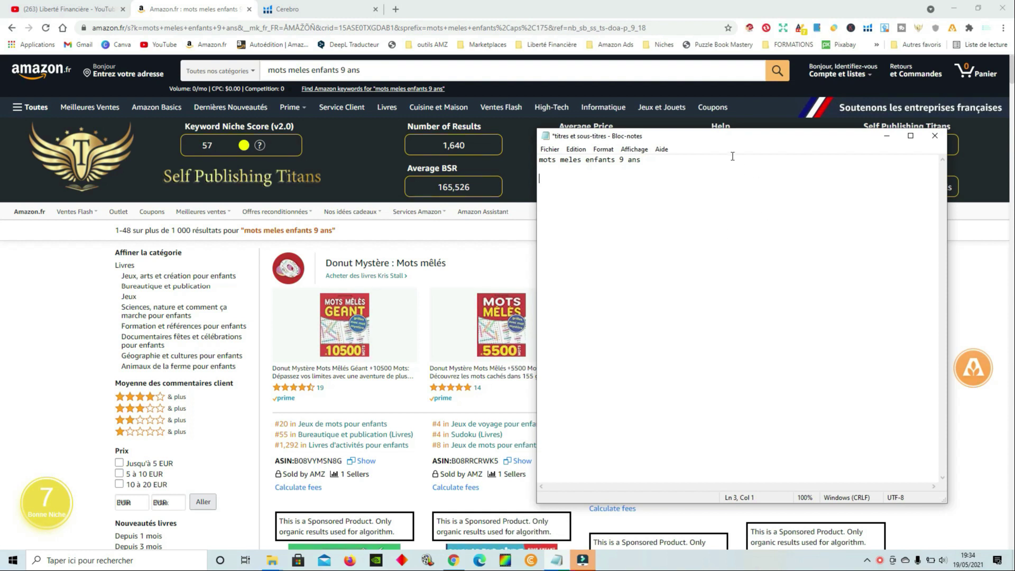
{"action": "left_click_drag", "start_coordinate": [733, 141], "coordinate": [762, 145]}
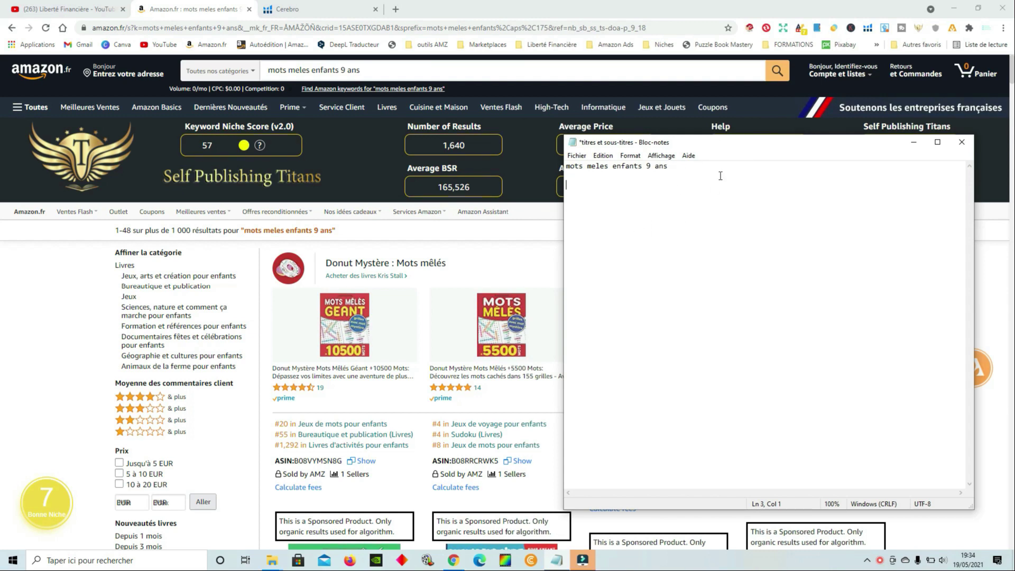
{"action": "left_click_drag", "start_coordinate": [740, 152], "coordinate": [756, 214]}
{"action": "scroll", "coordinate": [756, 214], "scroll_direction": "down", "scroll_amount": 5}
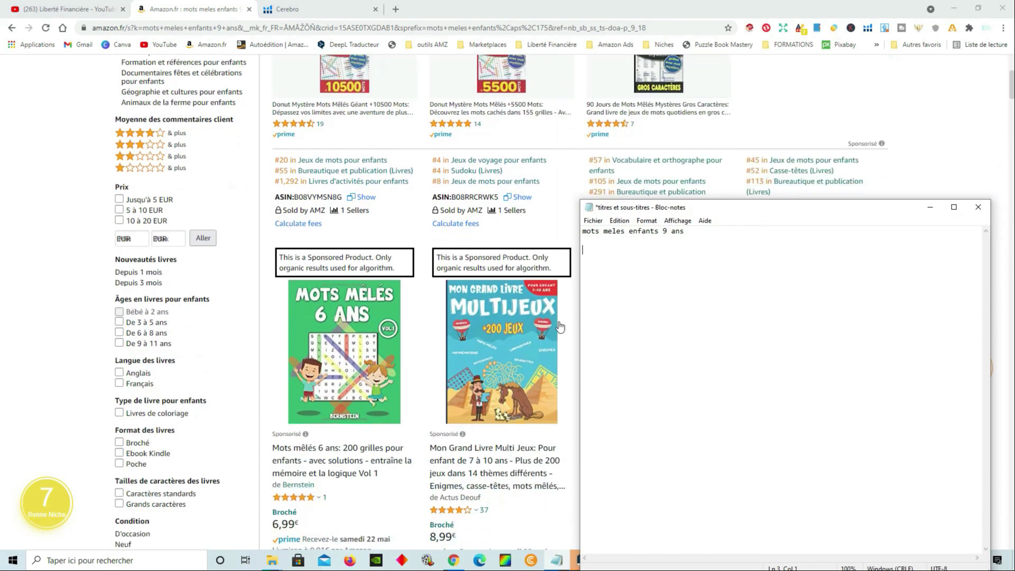
{"action": "left_click_drag", "start_coordinate": [782, 212], "coordinate": [822, 388]}
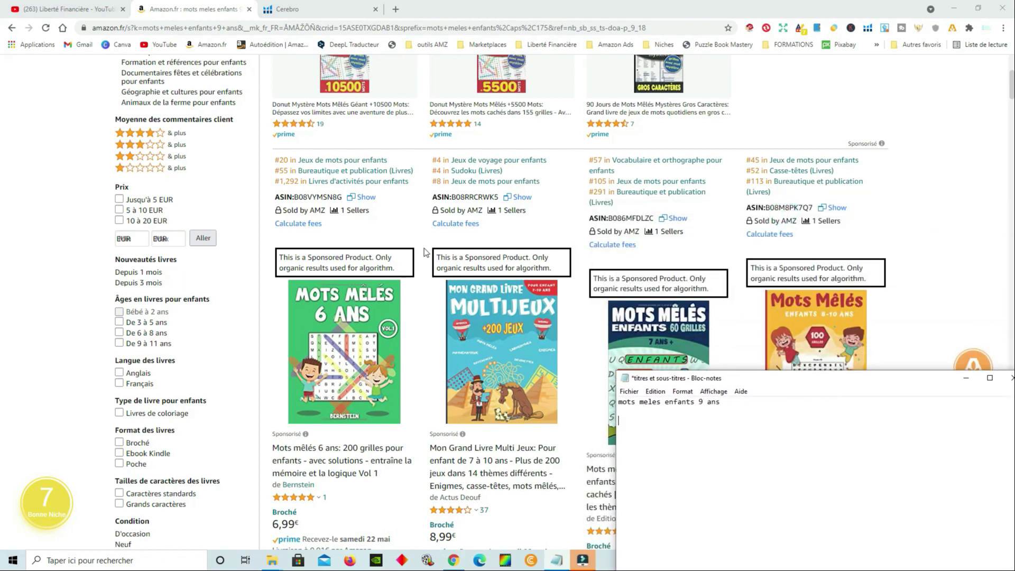
{"action": "scroll", "coordinate": [378, 237], "scroll_direction": "down", "scroll_amount": 1}
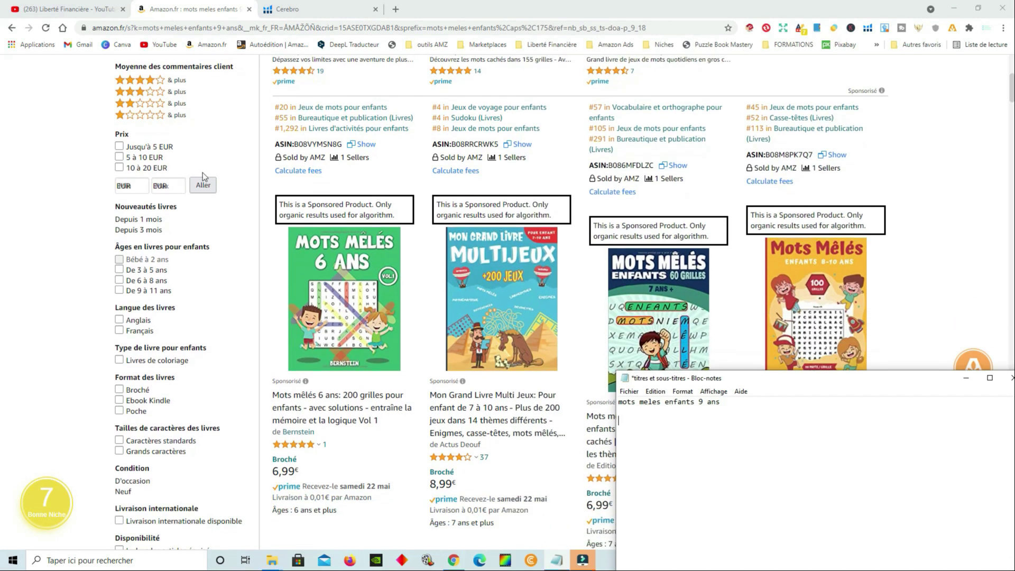
{"action": "scroll", "coordinate": [202, 175], "scroll_direction": "down", "scroll_amount": 2}
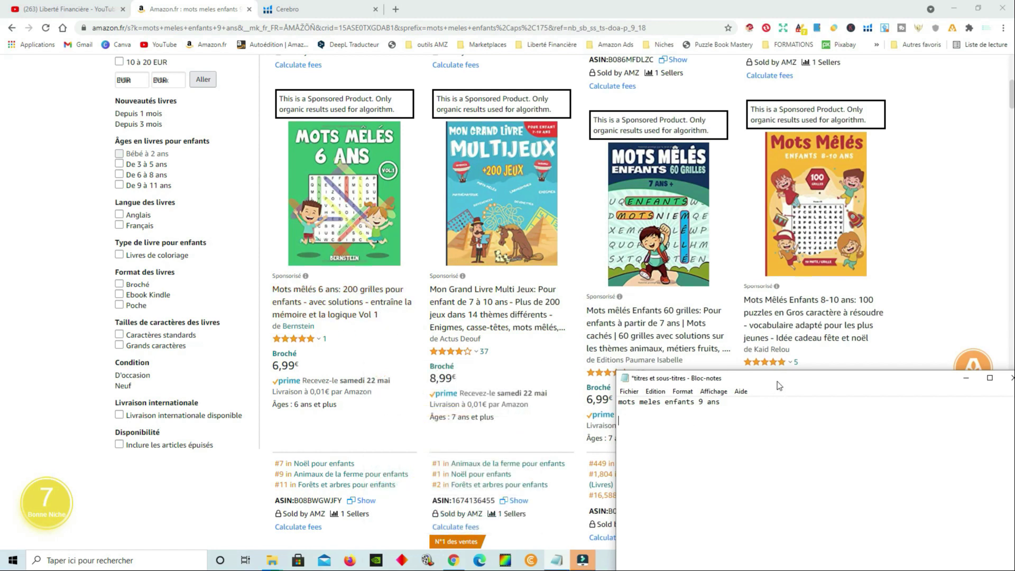
{"action": "left_click_drag", "start_coordinate": [777, 382], "coordinate": [763, 370]}
Examine the titles and covers of the first word-search books in the Amazon results for usable subtitle keywords.
{"action": "scroll", "coordinate": [344, 335], "scroll_direction": "down", "scroll_amount": 2}
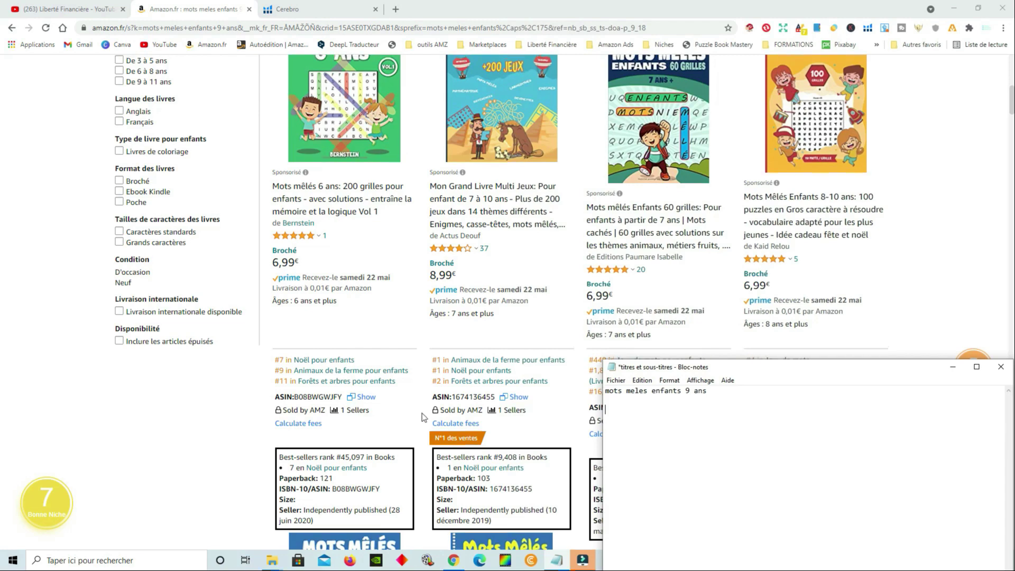
{"action": "scroll", "coordinate": [418, 423], "scroll_direction": "up", "scroll_amount": 4}
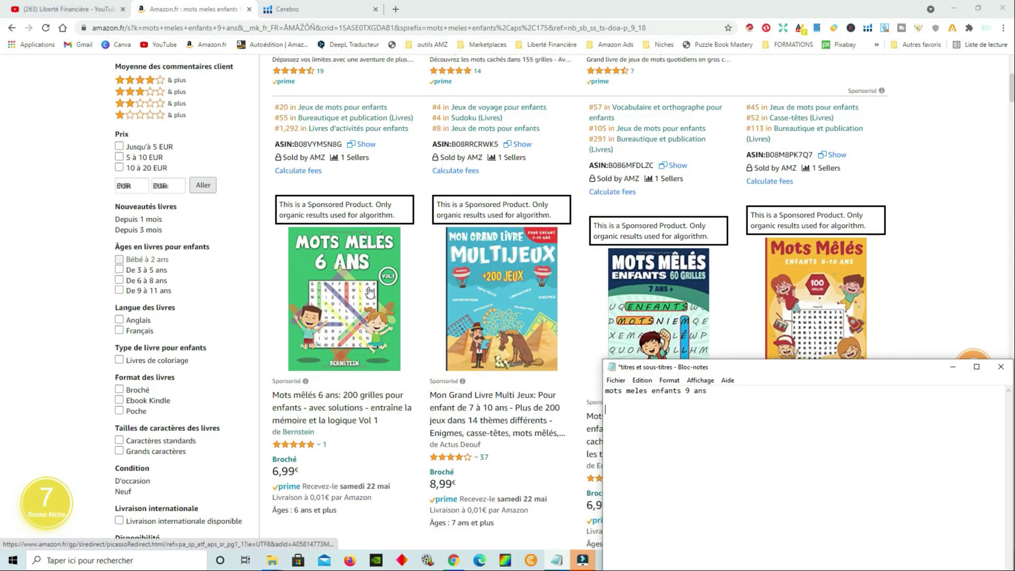
{"action": "scroll", "coordinate": [341, 185], "scroll_direction": "down", "scroll_amount": 1}
{"action": "scroll", "coordinate": [335, 228], "scroll_direction": "up", "scroll_amount": 3}
{"action": "scroll", "coordinate": [335, 228], "scroll_direction": "up", "scroll_amount": 3}
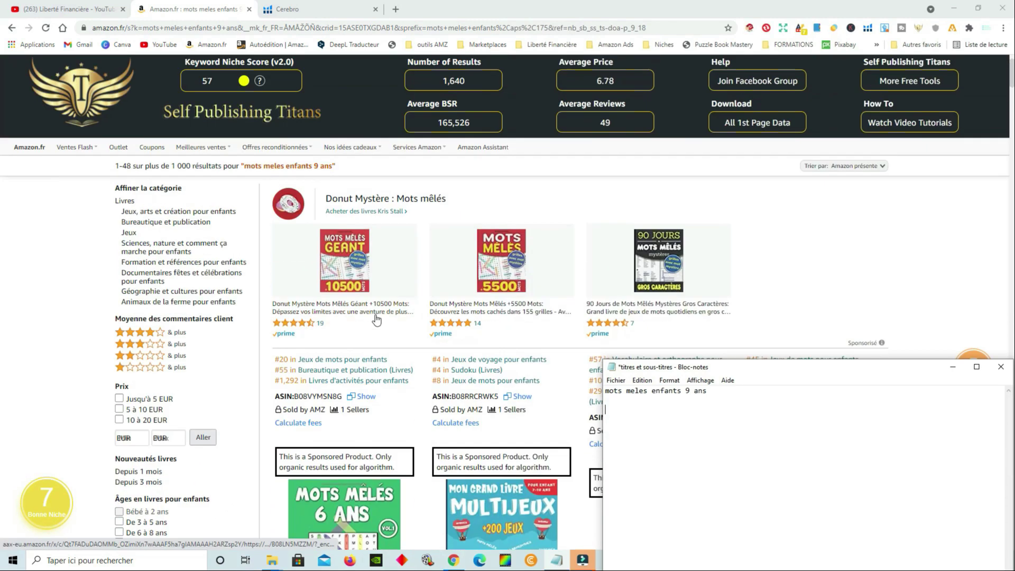
{"action": "scroll", "coordinate": [370, 269], "scroll_direction": "down", "scroll_amount": 4}
{"action": "scroll", "coordinate": [375, 280], "scroll_direction": "down", "scroll_amount": 2}
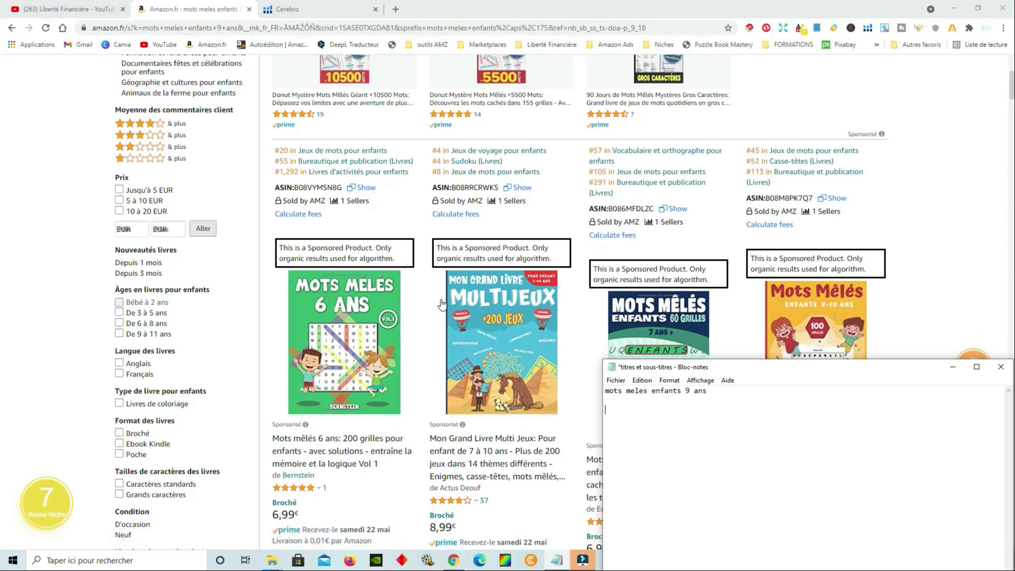
{"action": "scroll", "coordinate": [417, 328], "scroll_direction": "down", "scroll_amount": 1}
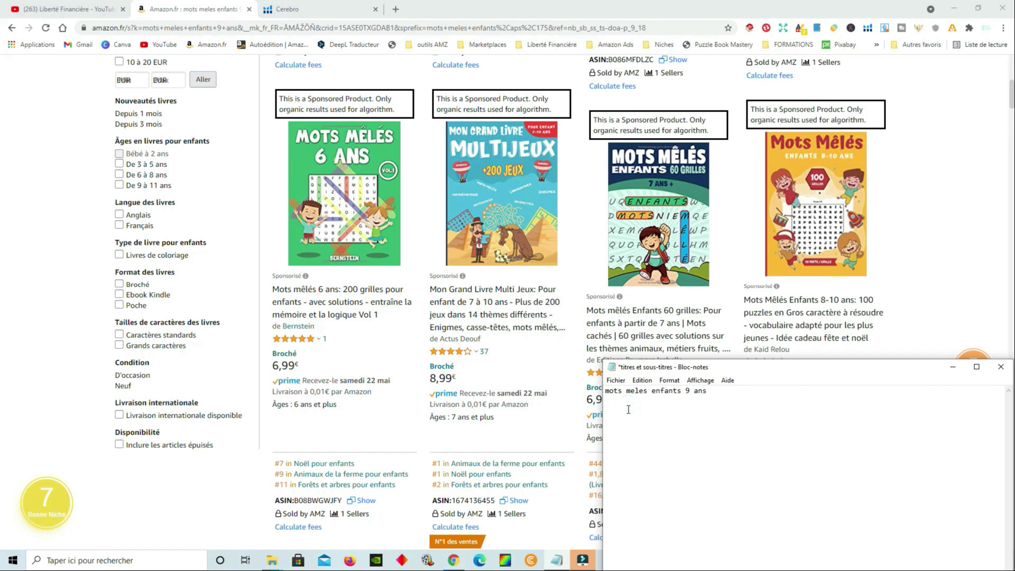
List the keywords "grilles", "solutions", "mémoire" and "logique" on separate lines below the title phrase in Notepad.
{"action": "type", "text": "grilles"}
{"action": "type", "text": "solu"}
{"action": "type", "text": "tions"}
{"action": "key", "text": "Return"}
{"action": "type", "text": "mémoire"}
{"action": "key", "text": "Return"}
{"action": "type", "text": "logique"}
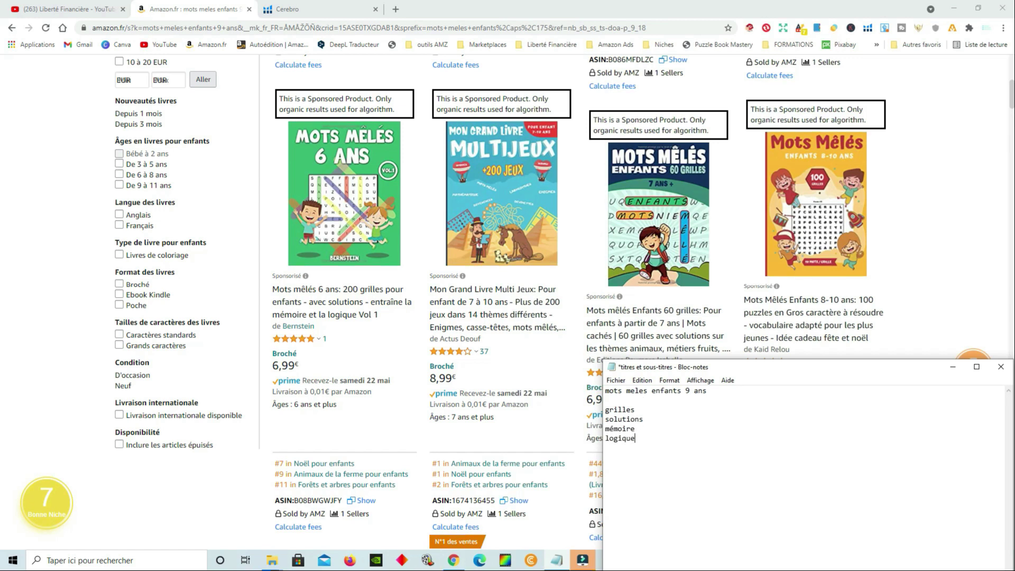
Add the phrase "à partir de" on a new line at the end of the keyword list.
{"action": "scroll", "coordinate": [491, 149], "scroll_direction": "down", "scroll_amount": 1}
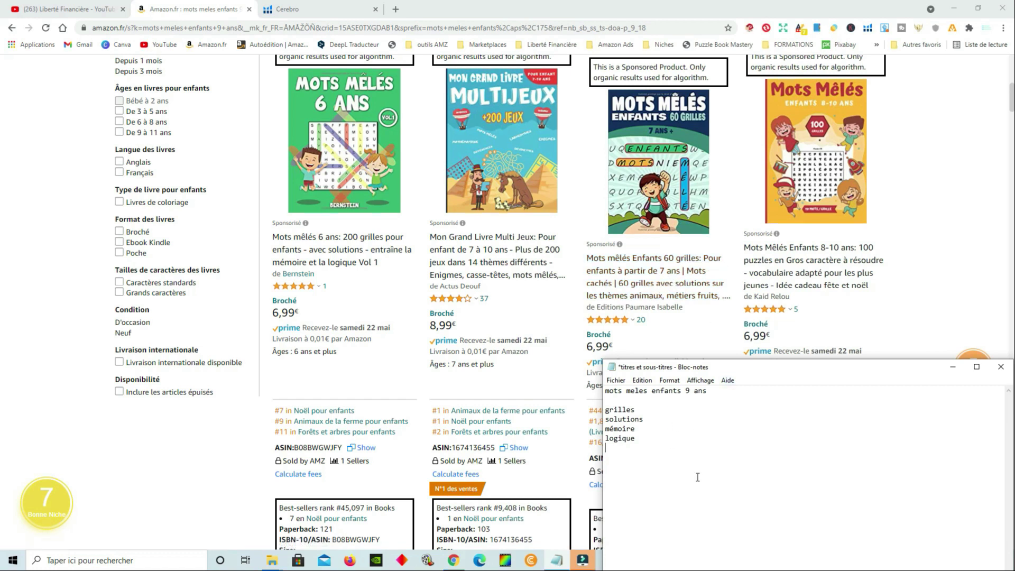
{"action": "type", "text": "à p"}
{"action": "type", "text": "r"}
{"action": "type", "text": "artir"}
{"action": "type", "text": " de"}
{"action": "left_click", "coordinate": [717, 392]}
{"action": "type", "text": "et +"}
{"action": "left_click_drag", "start_coordinate": [729, 391], "coordinate": [709, 392]}
{"action": "key", "text": "BackSpace"}
Insert "mots cachés" on its own line above "grilles" as the first keyword of the list and highlight it.
{"action": "key", "text": "Return"}
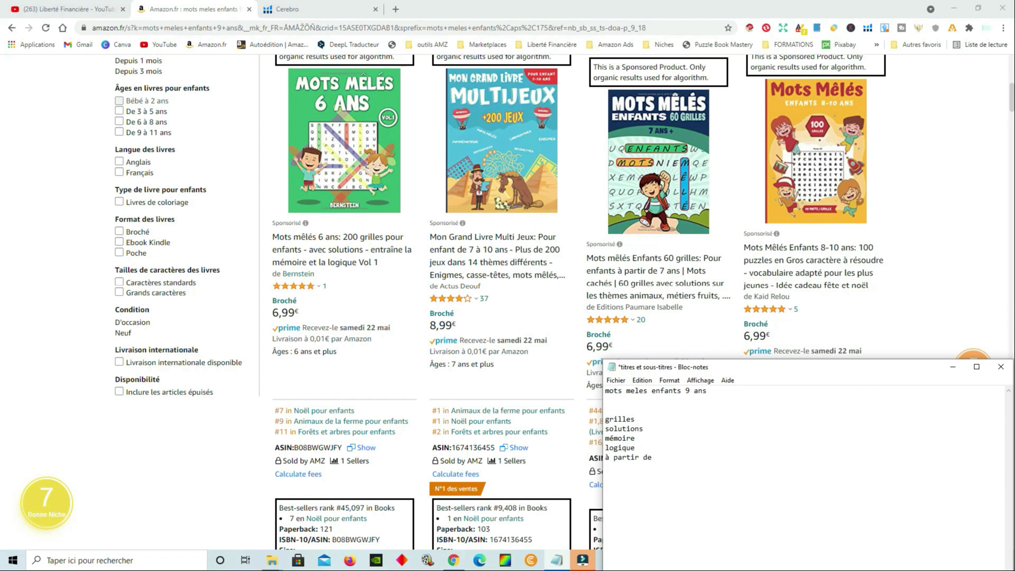
{"action": "type", "text": "mots cachés"}
{"action": "left_click_drag", "start_coordinate": [653, 410], "coordinate": [603, 410]}
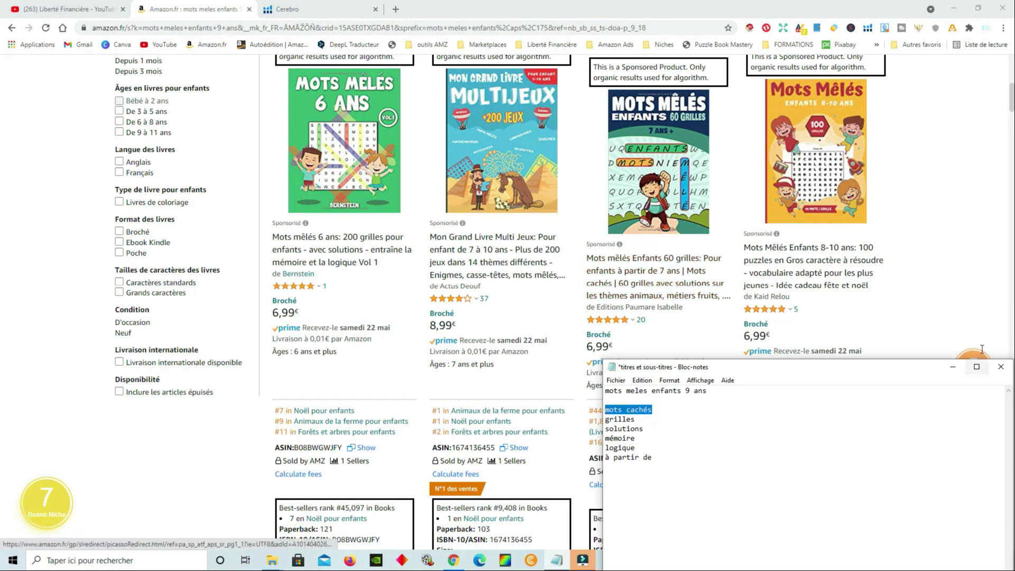
Add "puzzles", "gros caractères" and "vocabulaire" on separate lines at the end of the Notepad keyword list.
{"action": "scroll", "coordinate": [867, 287], "scroll_direction": "up", "scroll_amount": 1}
{"action": "scroll", "coordinate": [870, 291], "scroll_direction": "down", "scroll_amount": 2}
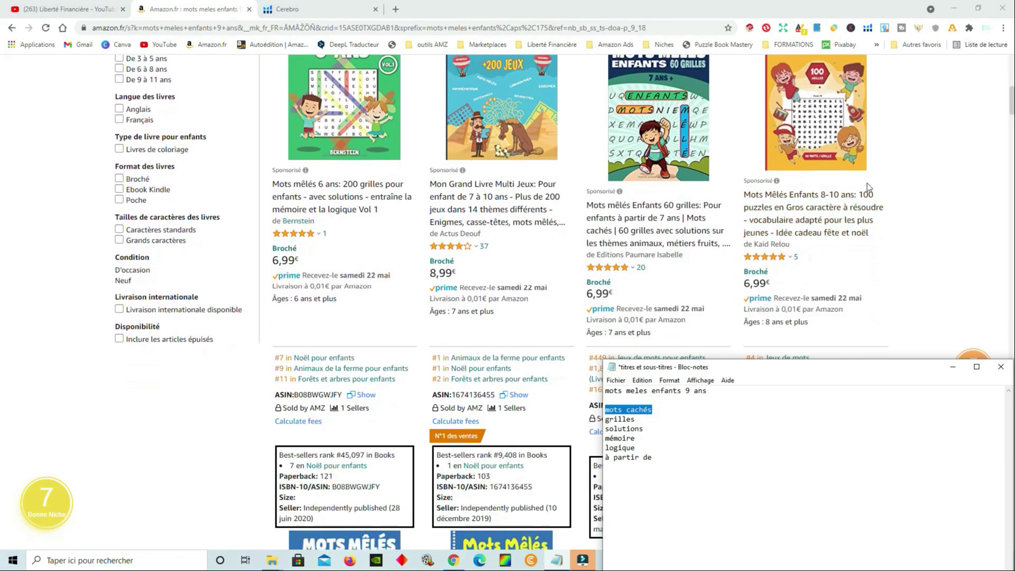
{"action": "left_click", "coordinate": [667, 455]}
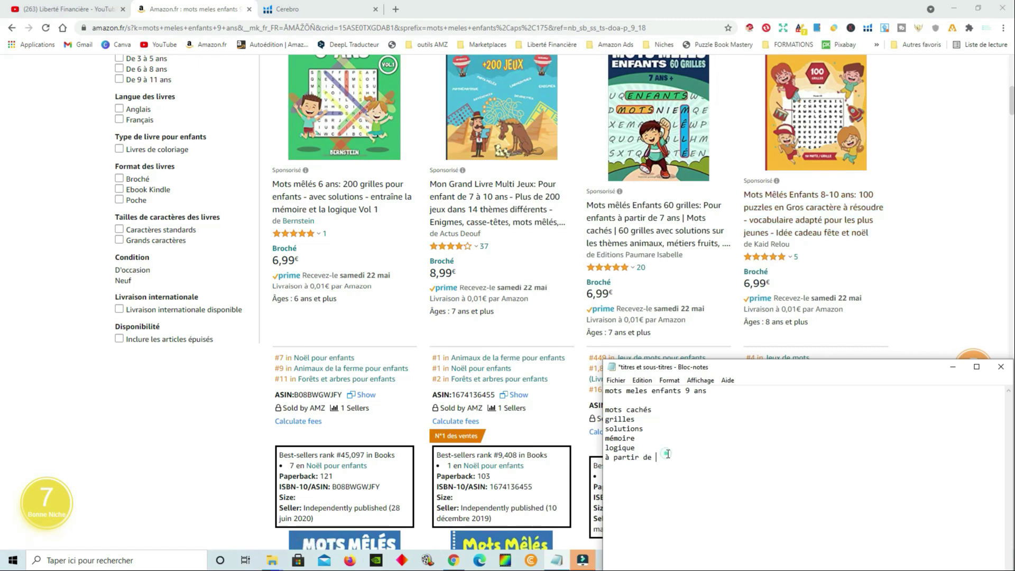
{"action": "type", "text": "puzzles"}
{"action": "key", "text": "Return"}
{"action": "type", "text": "gros caractères"}
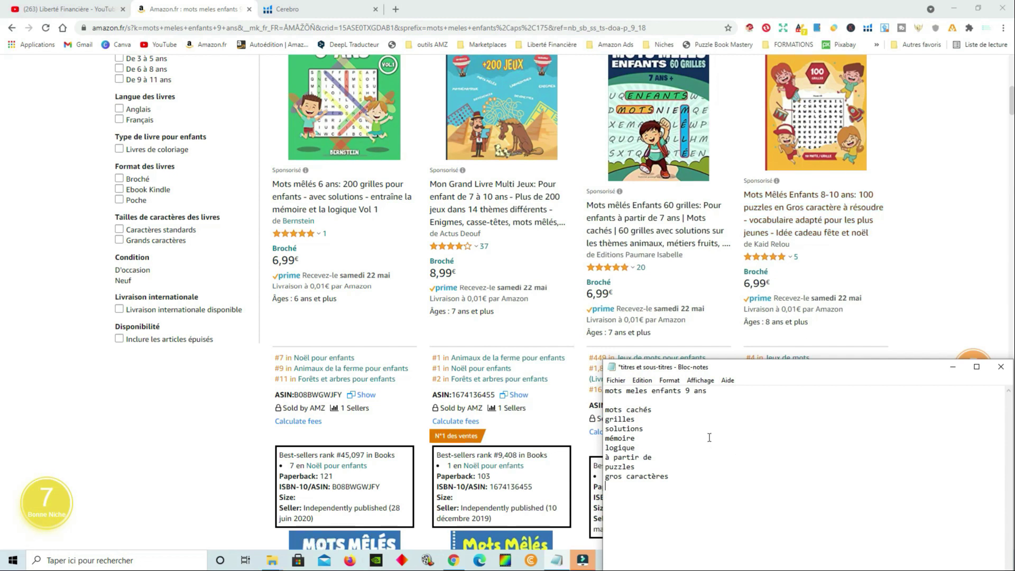
{"action": "type", "text": "vocabulaire"}
{"action": "key", "text": "Return"}
Look through the second row of Amazon results and open the page of the book "Mots Mêlés 200 grilles - 2000 mots".
{"action": "scroll", "coordinate": [606, 271], "scroll_direction": "down", "scroll_amount": 7}
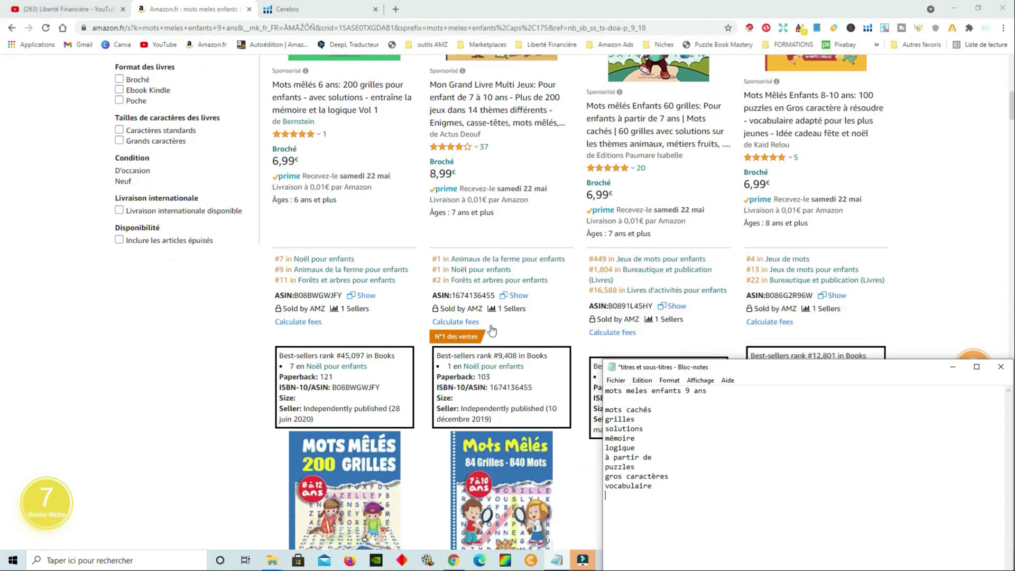
{"action": "scroll", "coordinate": [370, 328], "scroll_direction": "down", "scroll_amount": 2}
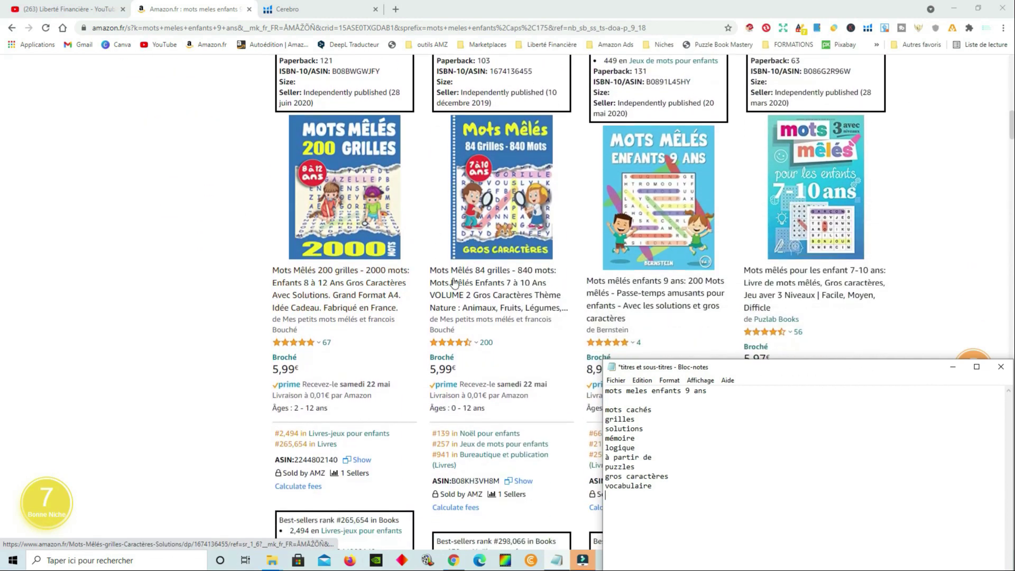
{"action": "scroll", "coordinate": [360, 381], "scroll_direction": "up", "scroll_amount": 3}
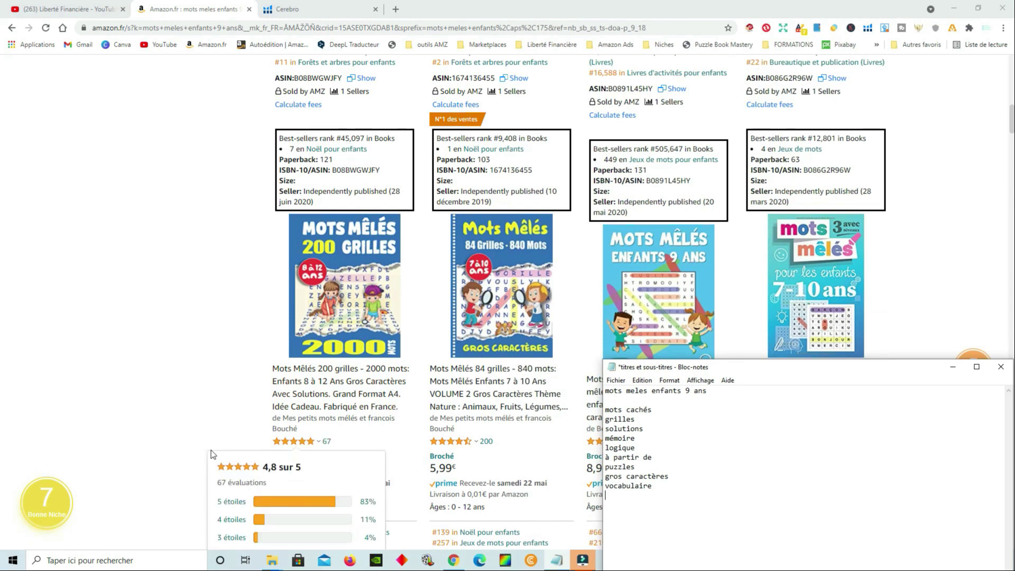
{"action": "scroll", "coordinate": [224, 374], "scroll_direction": "down", "scroll_amount": 1}
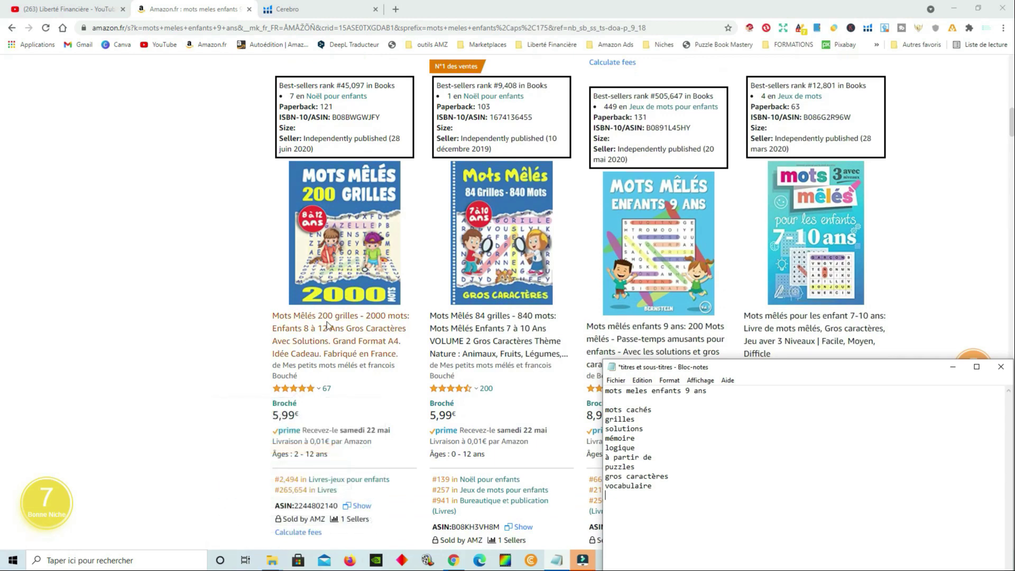
{"action": "scroll", "coordinate": [370, 328], "scroll_direction": "up", "scroll_amount": 2}
{"action": "scroll", "coordinate": [392, 343], "scroll_direction": "down", "scroll_amount": 3}
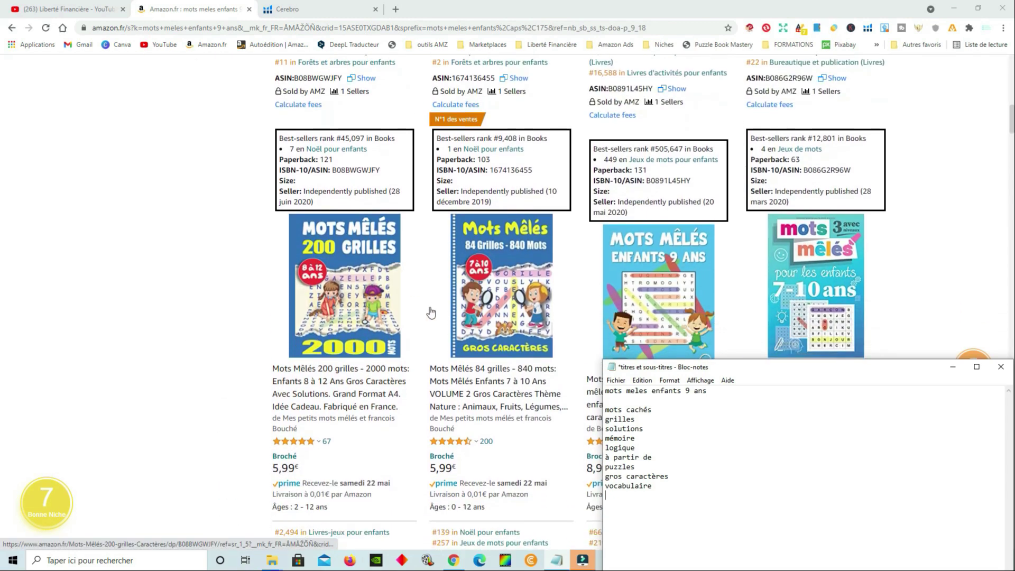
{"action": "left_click", "coordinate": [364, 297]}
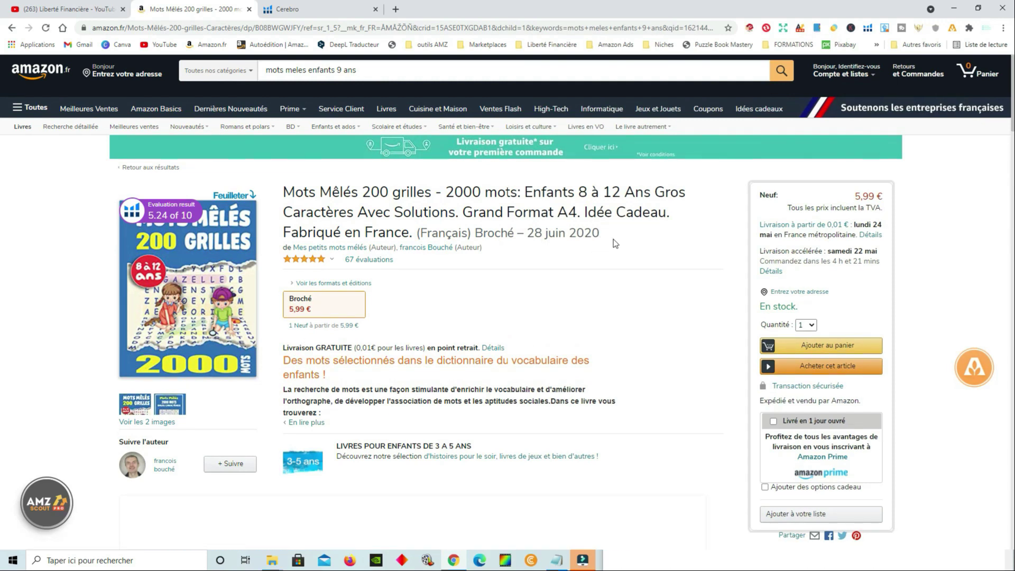
Examine the book page's description, sales-rank chart and related products for keyword ideas.
{"action": "scroll", "coordinate": [615, 244], "scroll_direction": "down", "scroll_amount": 5}
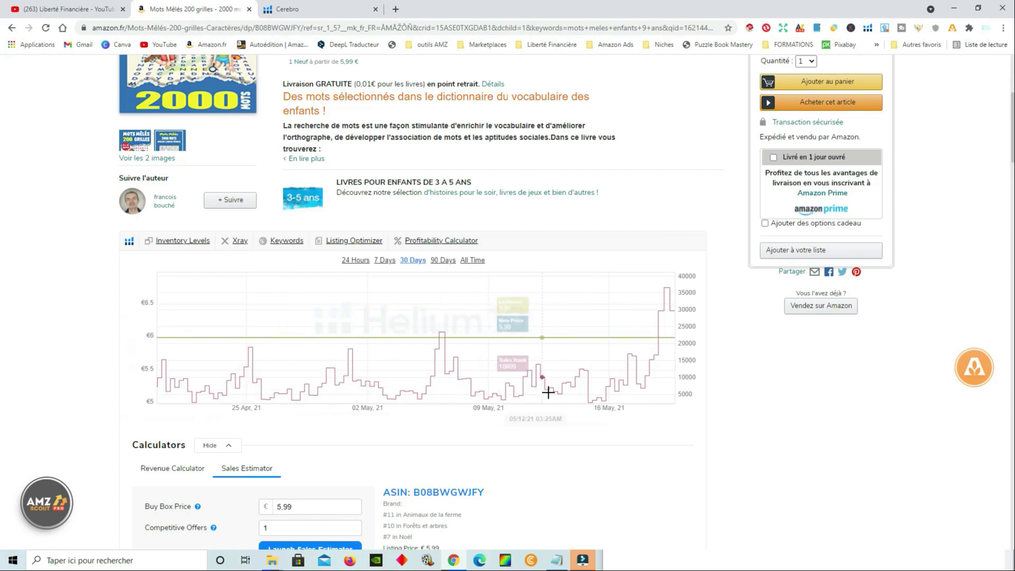
{"action": "scroll", "coordinate": [603, 382], "scroll_direction": "down", "scroll_amount": 15}
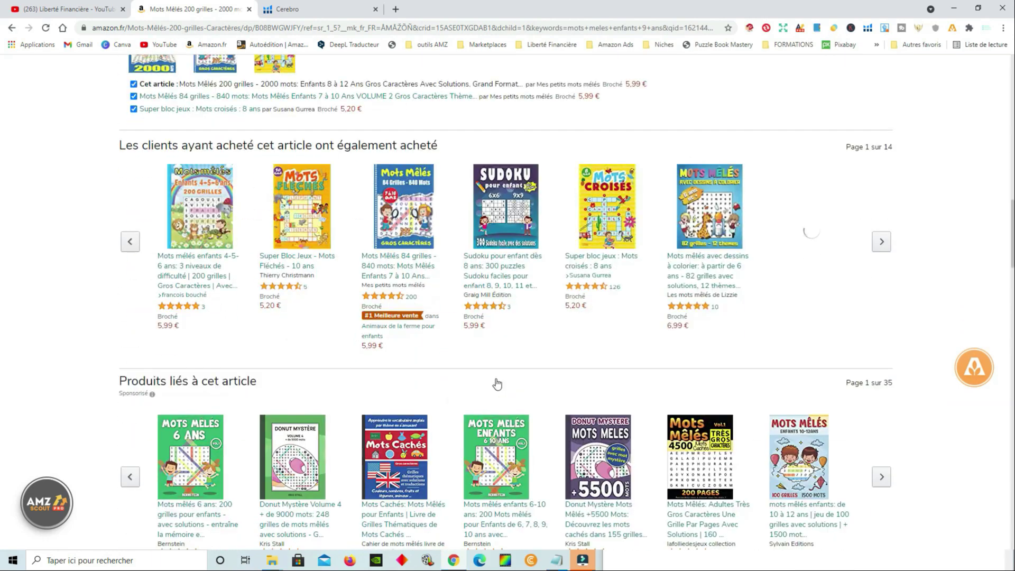
{"action": "scroll", "coordinate": [496, 383], "scroll_direction": "down", "scroll_amount": 3}
{"action": "scroll", "coordinate": [496, 380], "scroll_direction": "up", "scroll_amount": 20}
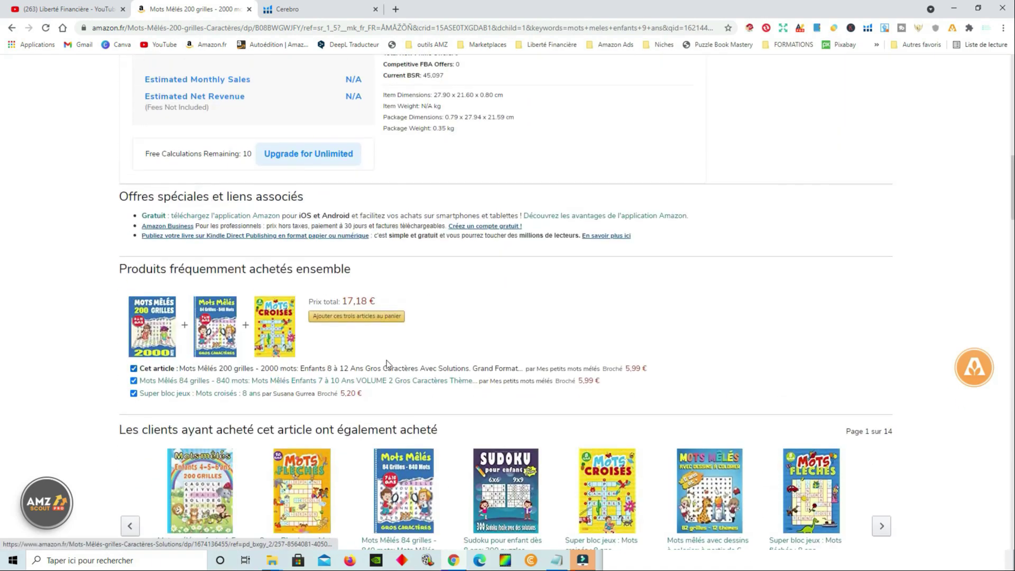
{"action": "scroll", "coordinate": [369, 340], "scroll_direction": "up", "scroll_amount": 8}
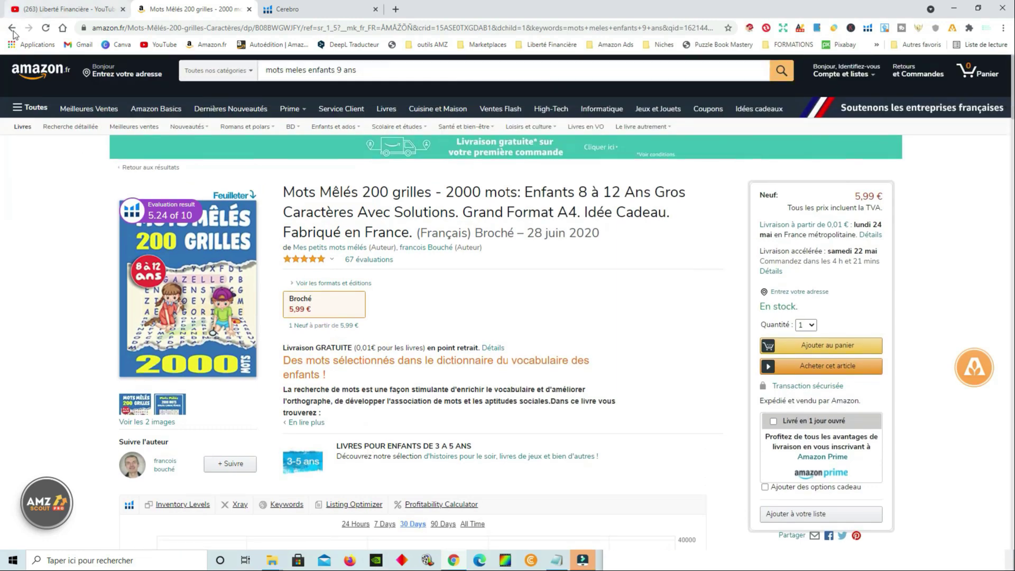
Return to the word-search results and bring the Notepad keyword list back in front of them.
{"action": "left_click", "coordinate": [11, 28]}
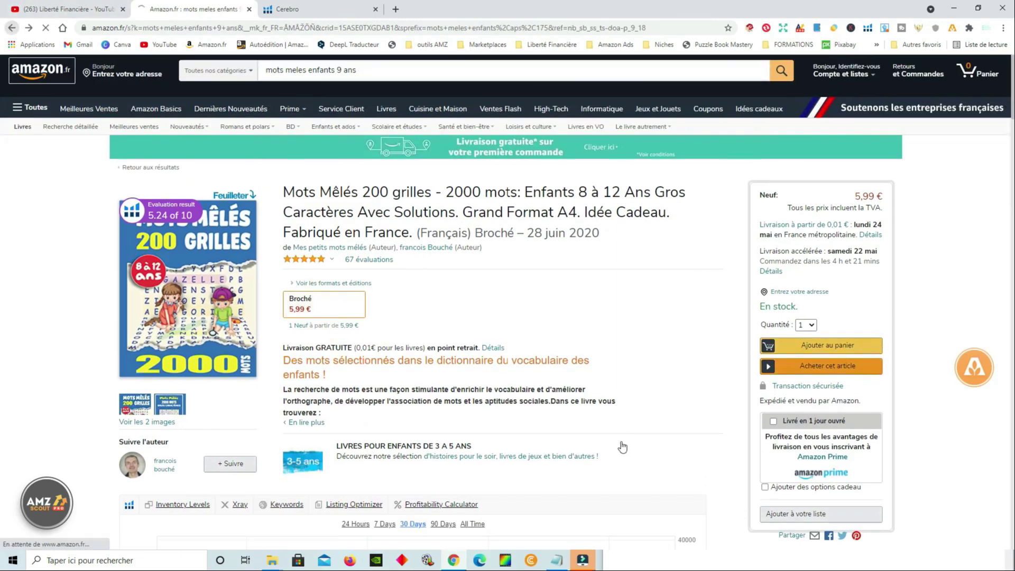
{"action": "scroll", "coordinate": [411, 404], "scroll_direction": "up", "scroll_amount": 8}
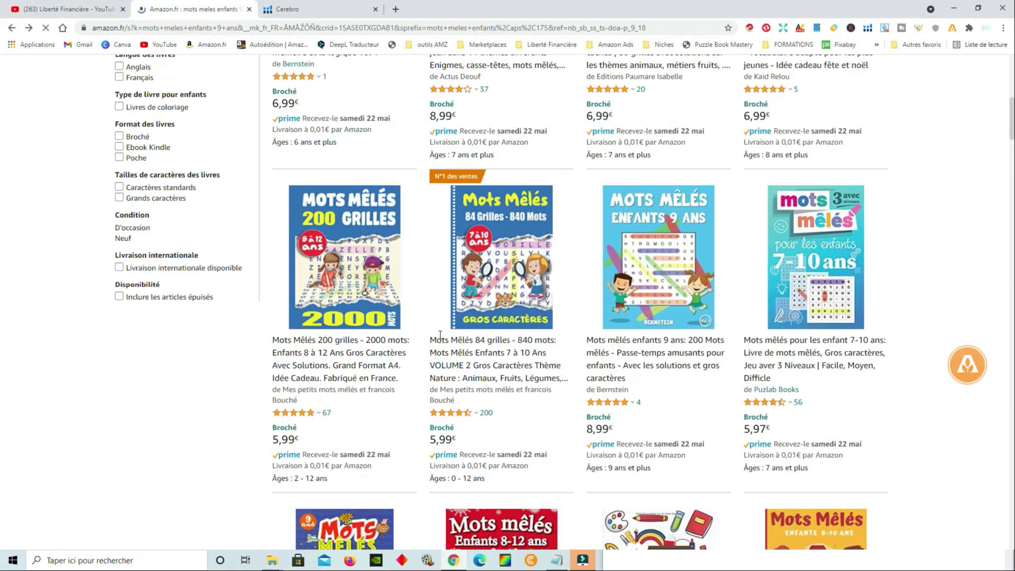
{"action": "scroll", "coordinate": [407, 320], "scroll_direction": "down", "scroll_amount": 3}
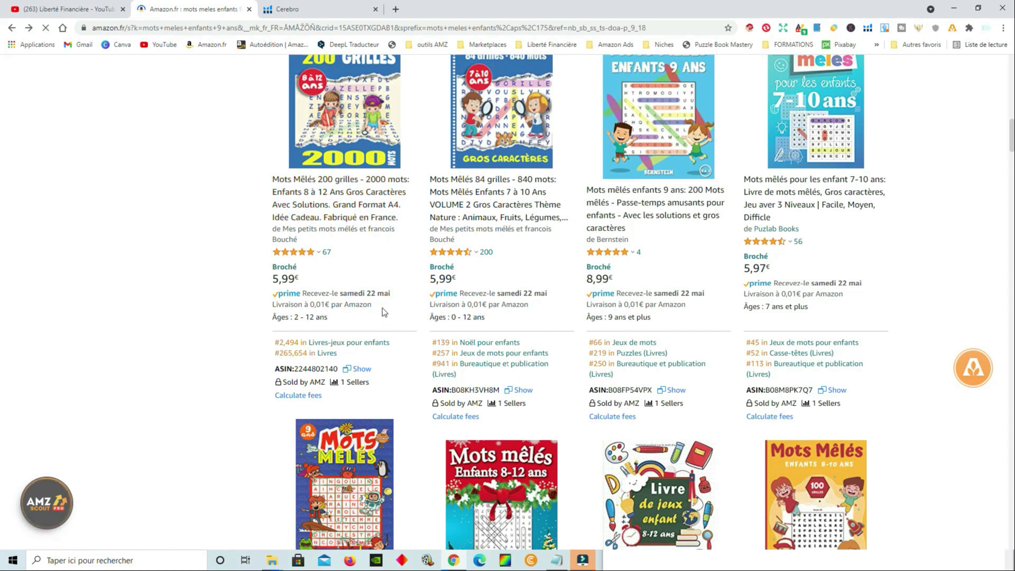
{"action": "left_click", "coordinate": [582, 563]}
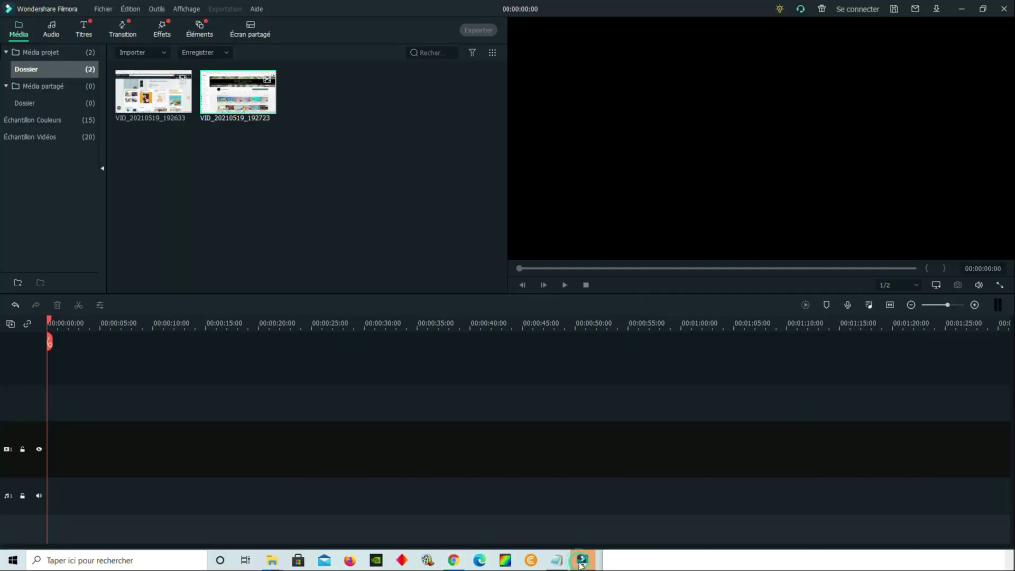
{"action": "left_click", "coordinate": [581, 562]}
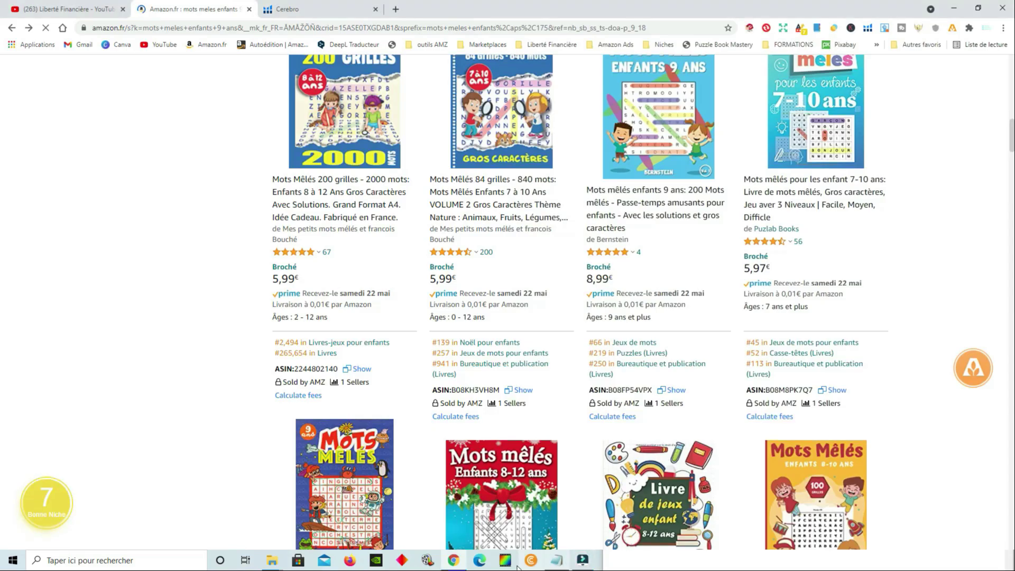
{"action": "left_click", "coordinate": [556, 560]}
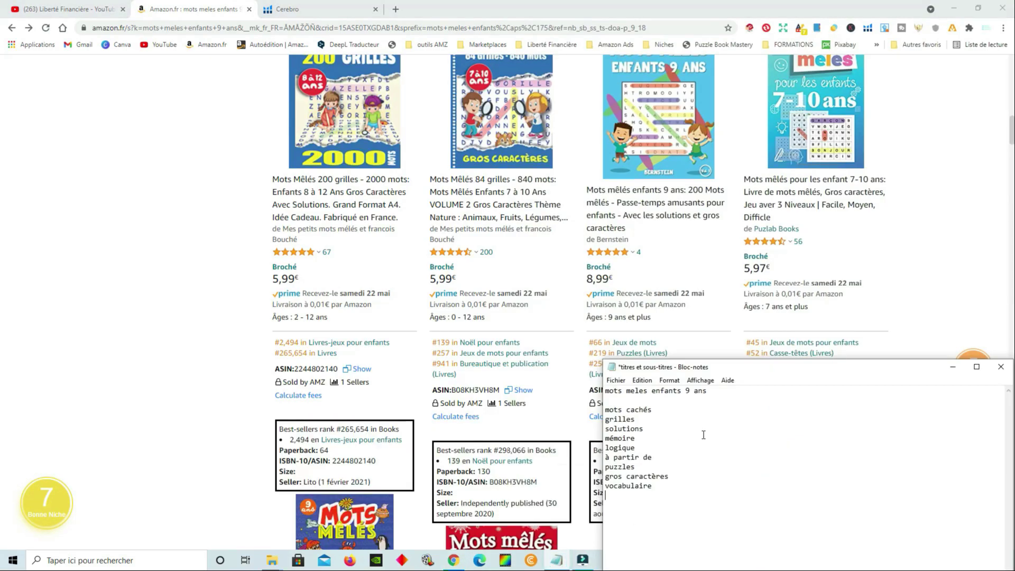
Add "A4", "grand format" and "football" on separate lines below "vocabulaire", keeping the Notepad window clear of the titles being read.
{"action": "left_click_drag", "start_coordinate": [777, 368], "coordinate": [748, 170]}
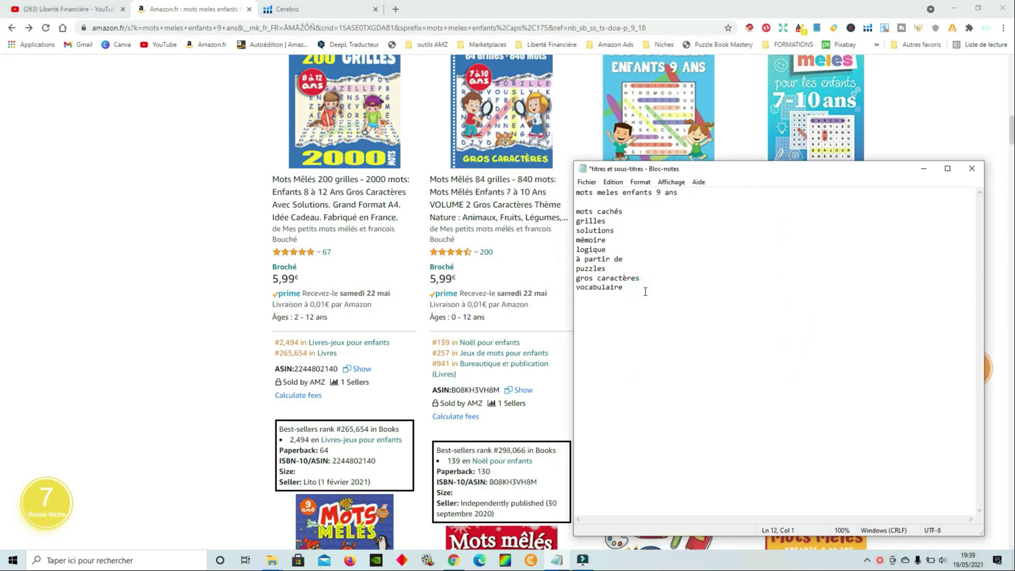
{"action": "type", "text": "A"}
{"action": "type", "text": "4 "}
{"action": "type", "text": "gra"}
{"action": "type", "text": "nd format"}
{"action": "left_click_drag", "start_coordinate": [696, 170], "coordinate": [678, 273]}
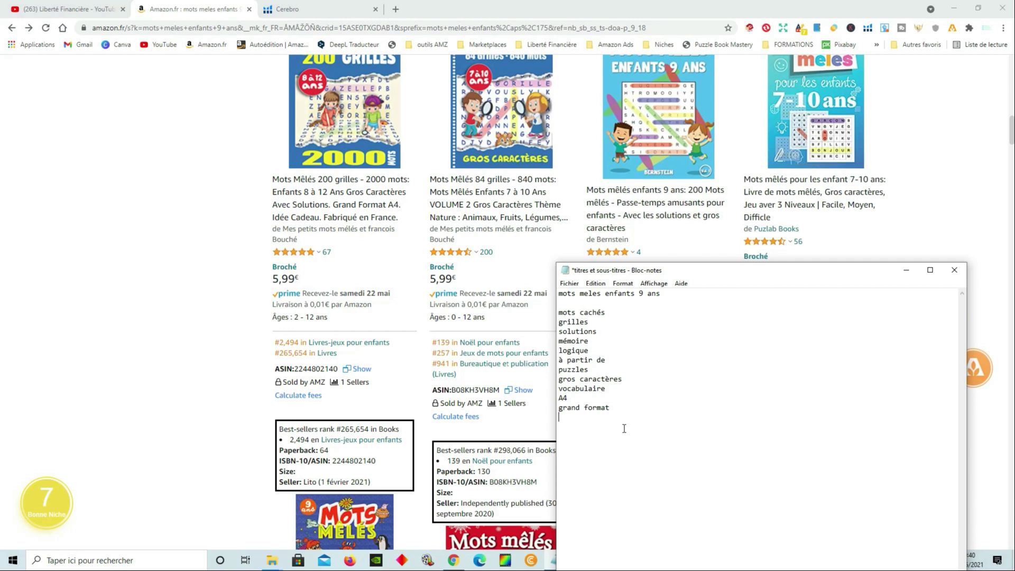
{"action": "type", "text": "football"}
Add the keywords "passe-temps" and "amusant" on separate lines below "football".
{"action": "left_click_drag", "start_coordinate": [753, 273], "coordinate": [747, 294]}
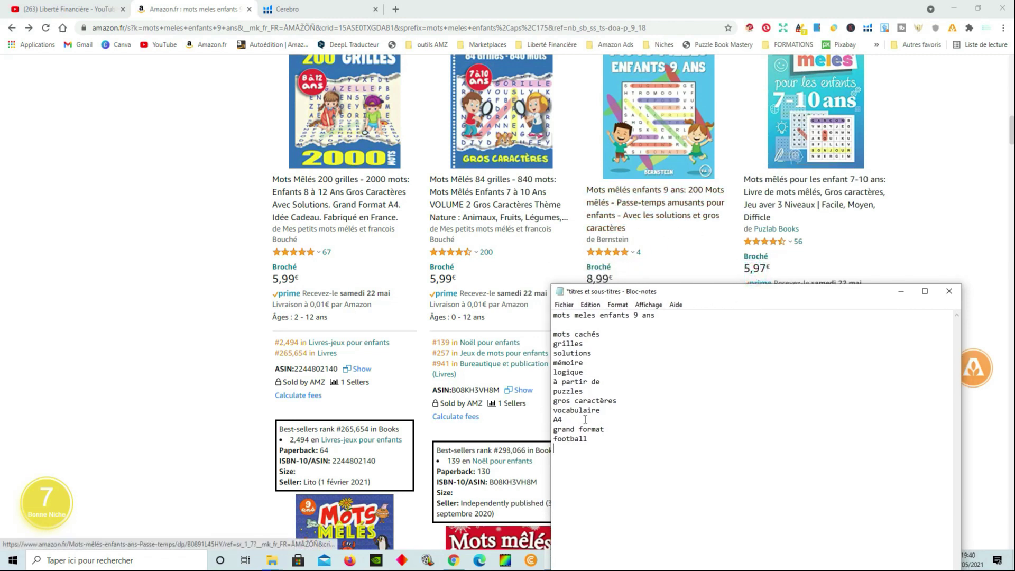
{"action": "type", "text": "Passe"}
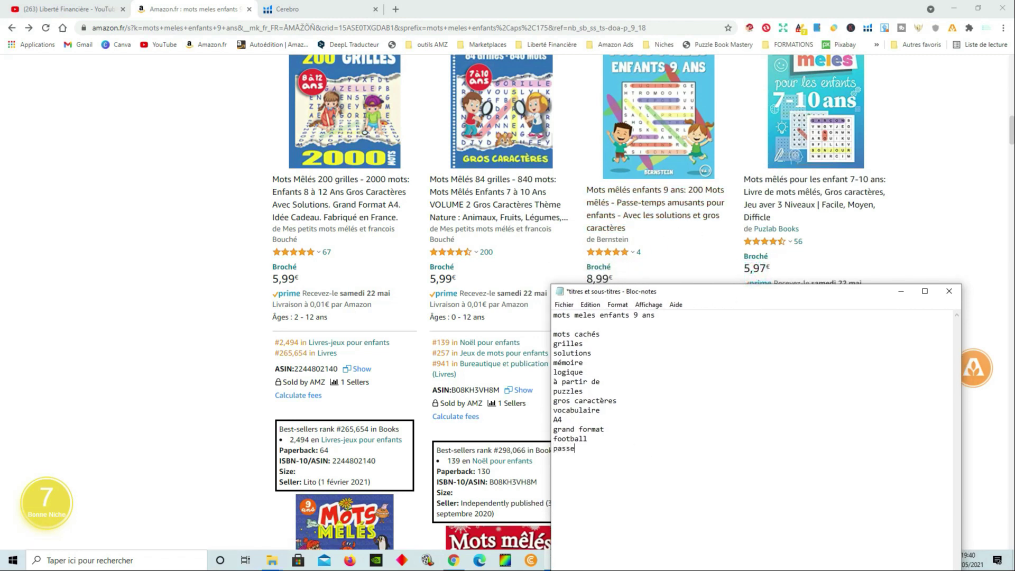
{"action": "type", "text": "-temps"}
{"action": "key", "text": "Return"}
{"action": "type", "text": "amusant"}
Examine the covers, titles and sales ranks of the 9 ans and 7-10 ans word-search books for further keywords.
{"action": "scroll", "coordinate": [655, 136], "scroll_direction": "up", "scroll_amount": 3}
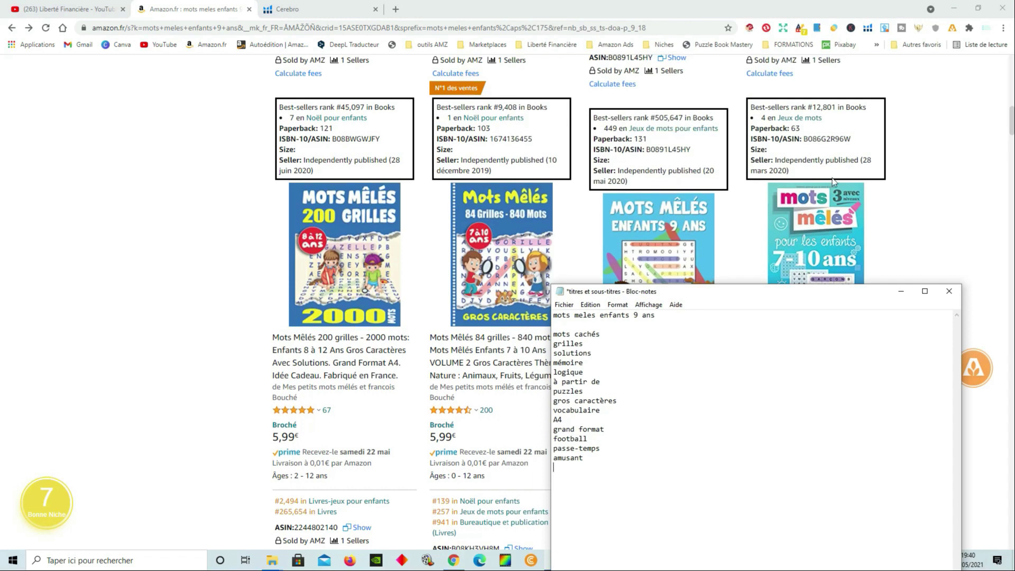
{"action": "scroll", "coordinate": [858, 134], "scroll_direction": "down", "scroll_amount": 3}
{"action": "scroll", "coordinate": [825, 174], "scroll_direction": "down", "scroll_amount": 1}
{"action": "scroll", "coordinate": [740, 179], "scroll_direction": "up", "scroll_amount": 1}
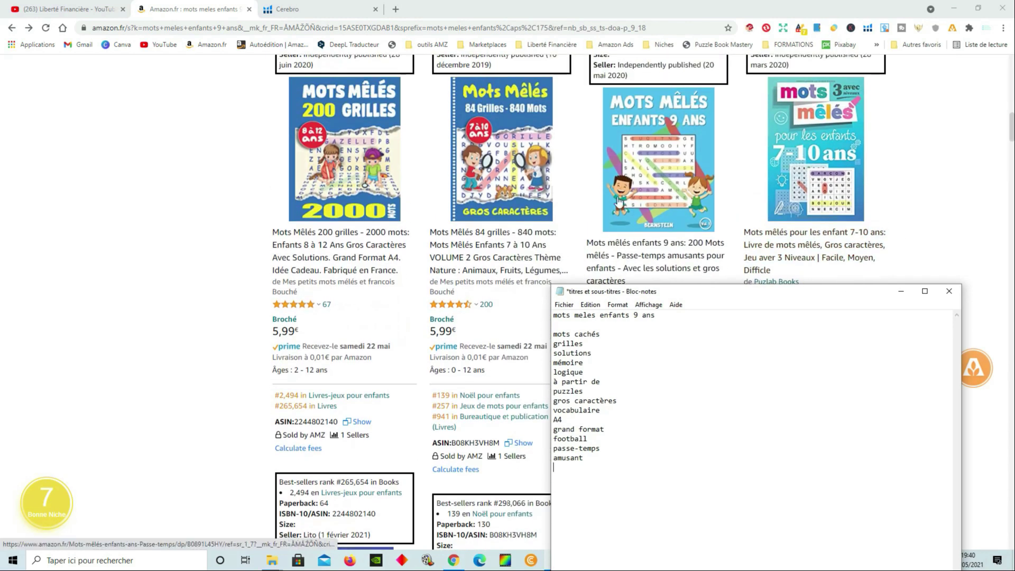
{"action": "scroll", "coordinate": [654, 159], "scroll_direction": "down", "scroll_amount": 2}
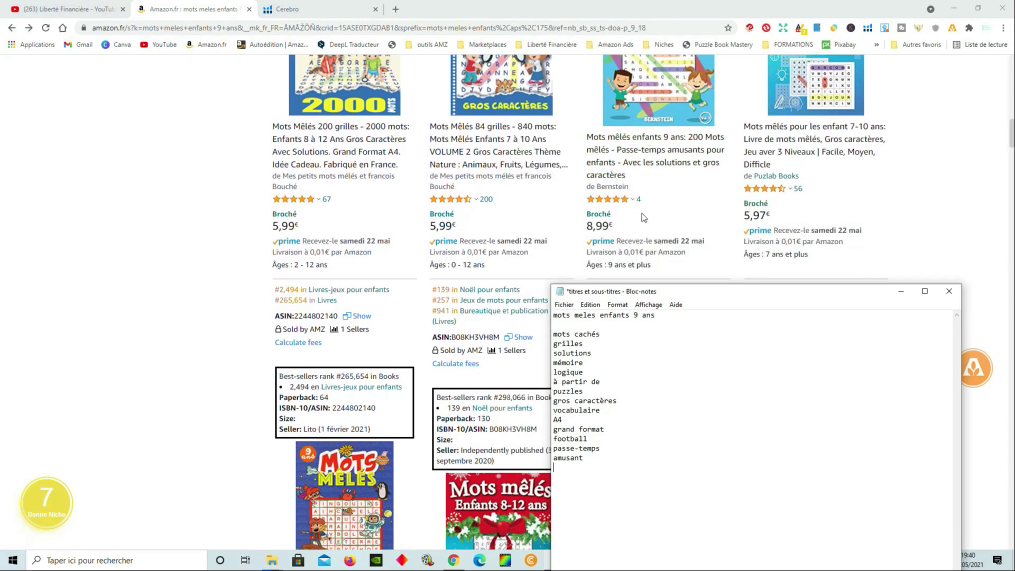
{"action": "scroll", "coordinate": [689, 223], "scroll_direction": "up", "scroll_amount": 1}
{"action": "scroll", "coordinate": [614, 169], "scroll_direction": "down", "scroll_amount": 2}
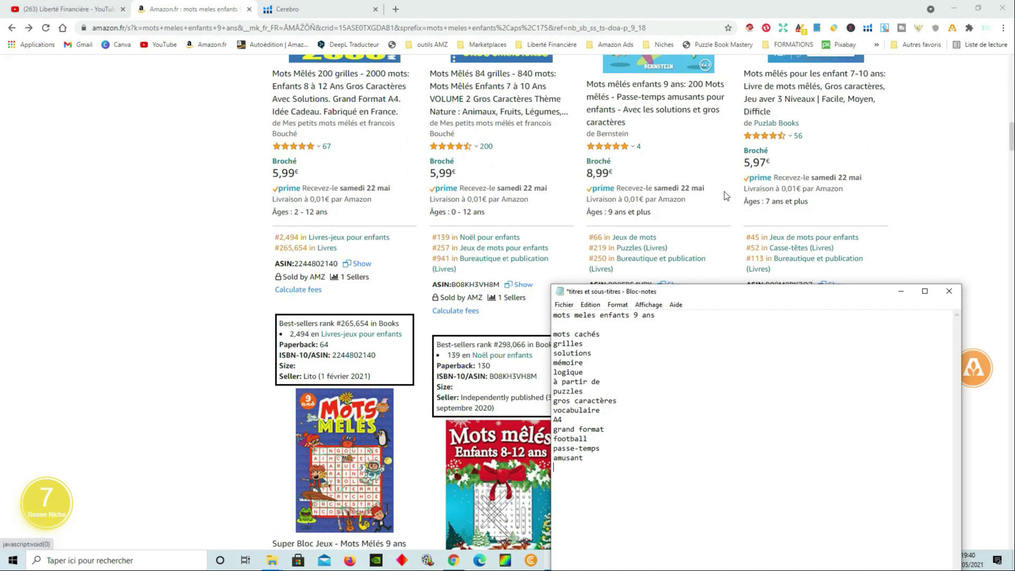
{"action": "scroll", "coordinate": [865, 247], "scroll_direction": "up", "scroll_amount": 1}
{"action": "scroll", "coordinate": [865, 246], "scroll_direction": "up", "scroll_amount": 2}
{"action": "scroll", "coordinate": [865, 246], "scroll_direction": "down", "scroll_amount": 1}
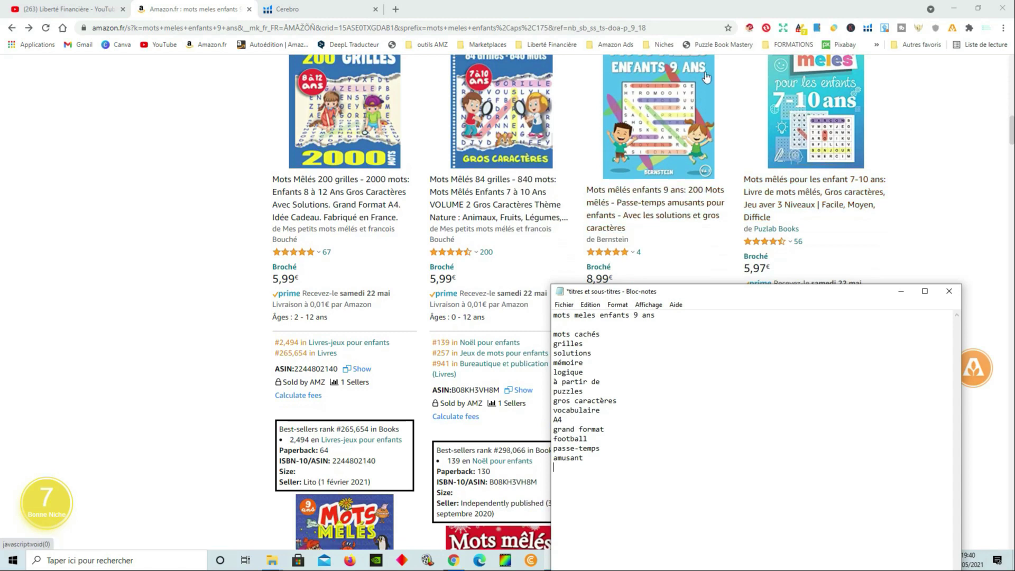
{"action": "scroll", "coordinate": [929, 138], "scroll_direction": "up", "scroll_amount": 3}
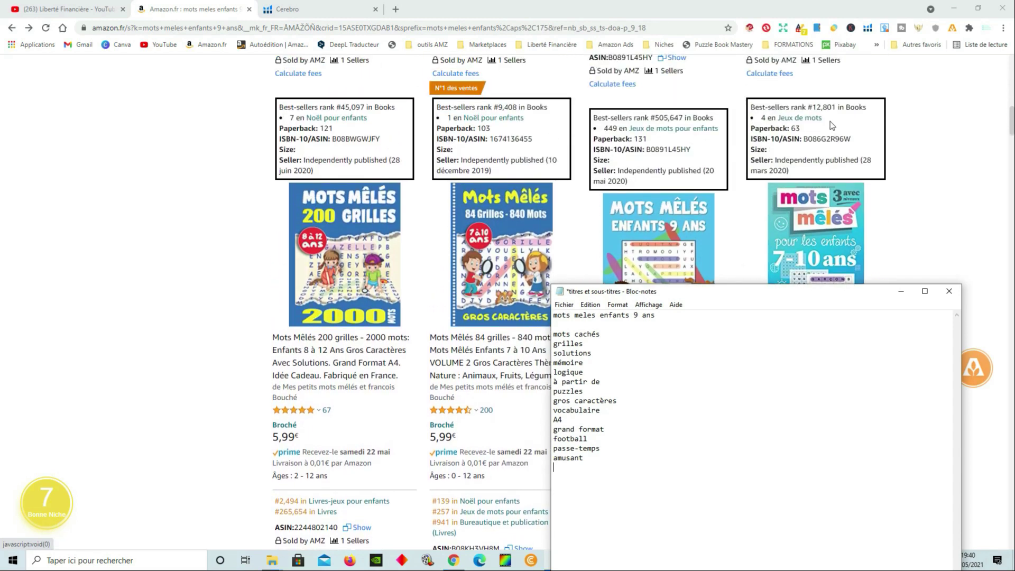
{"action": "scroll", "coordinate": [887, 129], "scroll_direction": "down", "scroll_amount": 2}
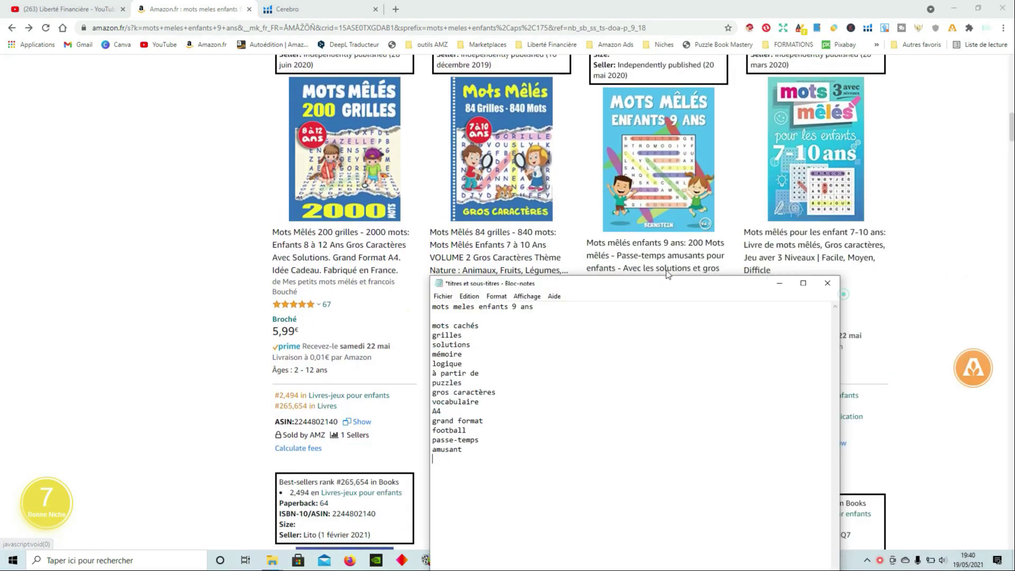
Move Notepad clear of the 7-10 ans book and add "livre", "facile", "moyen", "difficile" and "niveaux" on separate lines.
{"action": "left_click_drag", "start_coordinate": [756, 292], "coordinate": [441, 140]}
{"action": "scroll", "coordinate": [870, 199], "scroll_direction": "up", "scroll_amount": 3}
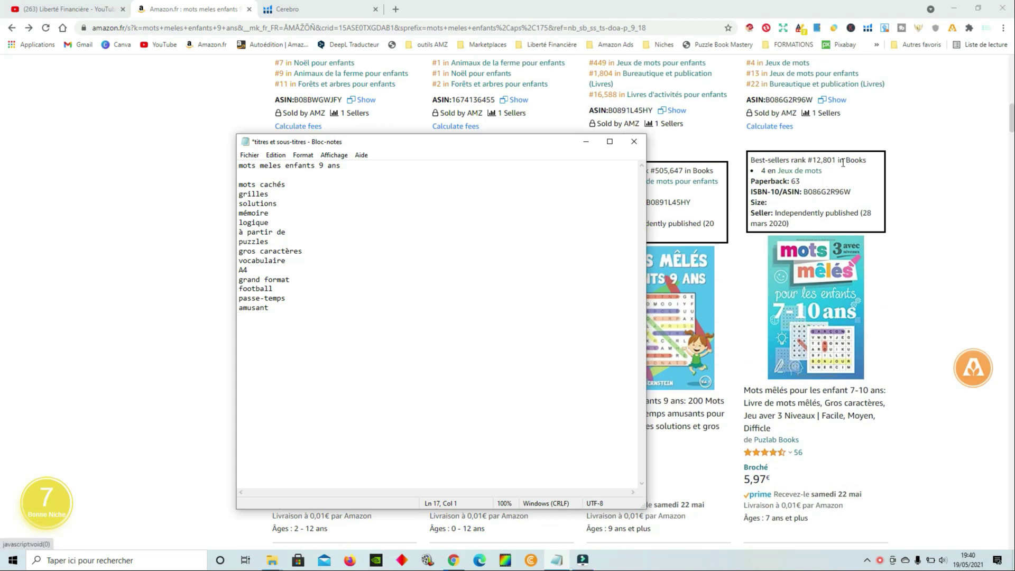
{"action": "scroll", "coordinate": [877, 254], "scroll_direction": "down", "scroll_amount": 2}
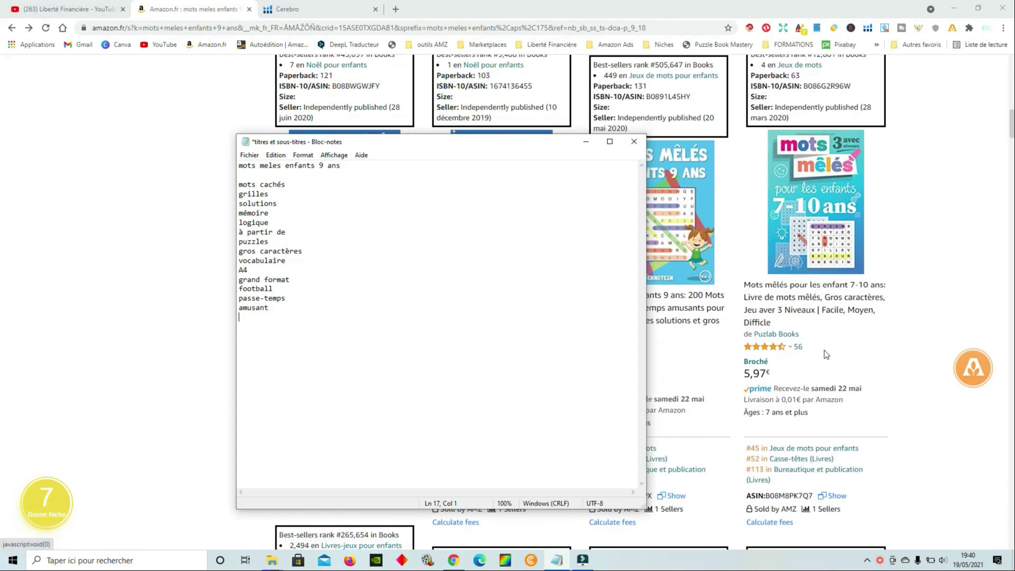
{"action": "mouse_move", "coordinate": [783, 349]}
{"action": "type", "text": "livre"}
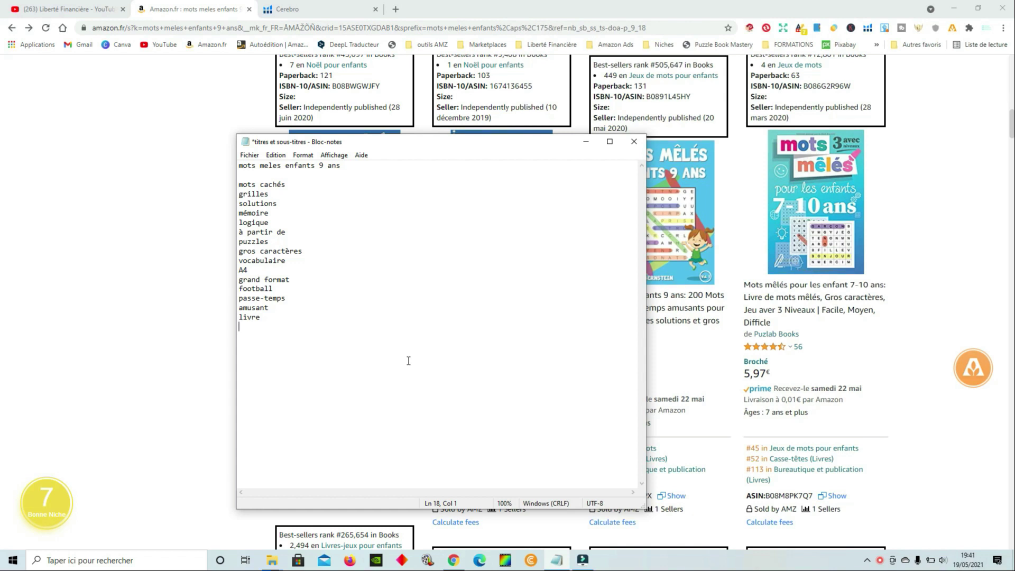
{"action": "type", "text": "facile moyen difficile"}
{"action": "left_click", "coordinate": [264, 336]}
{"action": "key", "text": "Return"}
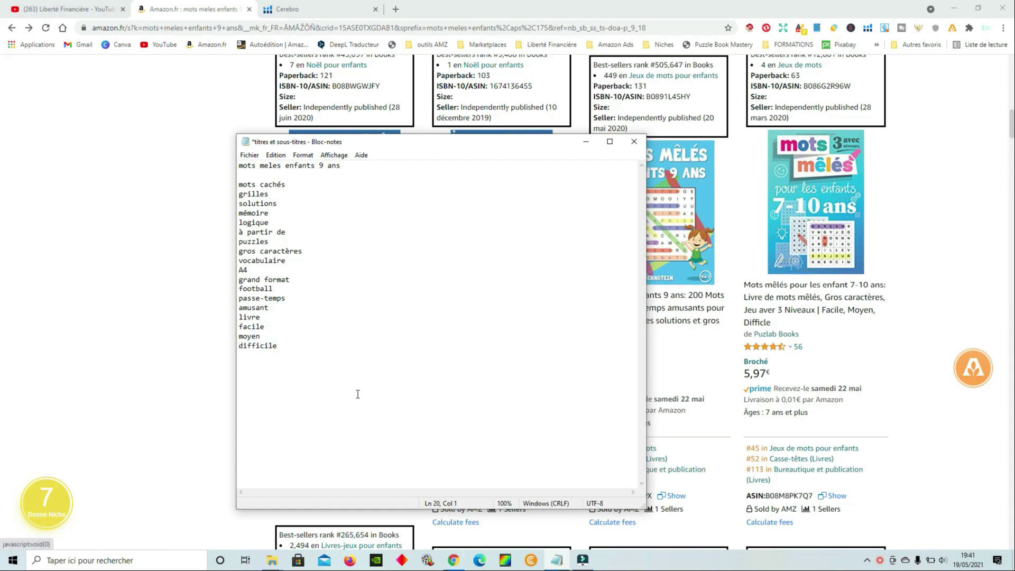
{"action": "left_click", "coordinate": [290, 346]}
{"action": "key", "text": "Return"}
{"action": "type", "text": "niveaux"}
Browse further word-search listings on the results page with Notepad moved aside, and review the collected keywords from "mots cachés" to "niveaux".
{"action": "left_click_drag", "start_coordinate": [462, 142], "coordinate": [797, 72]}
{"action": "scroll", "coordinate": [446, 377], "scroll_direction": "down", "scroll_amount": 5}
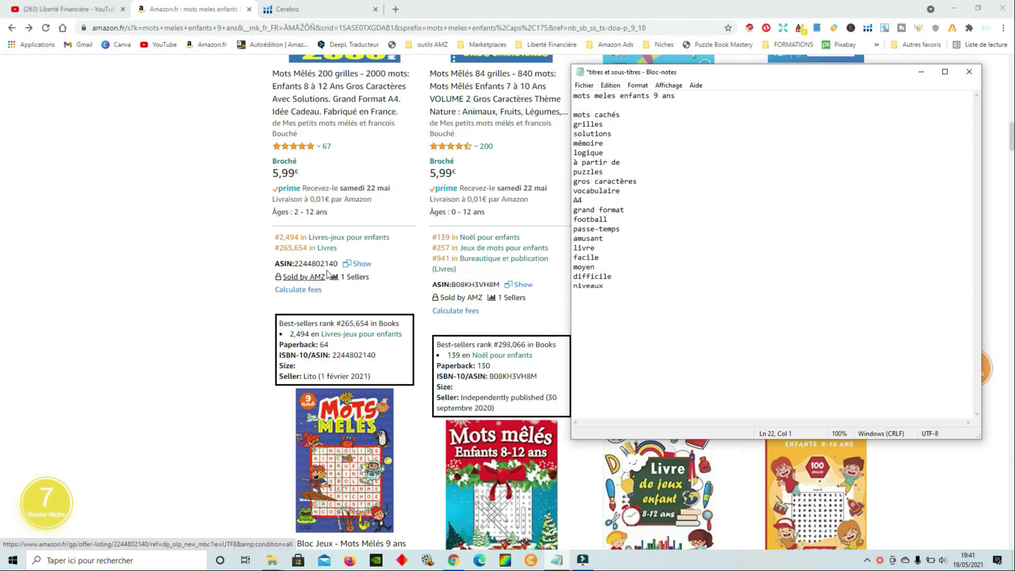
{"action": "scroll", "coordinate": [446, 377], "scroll_direction": "down", "scroll_amount": 11}
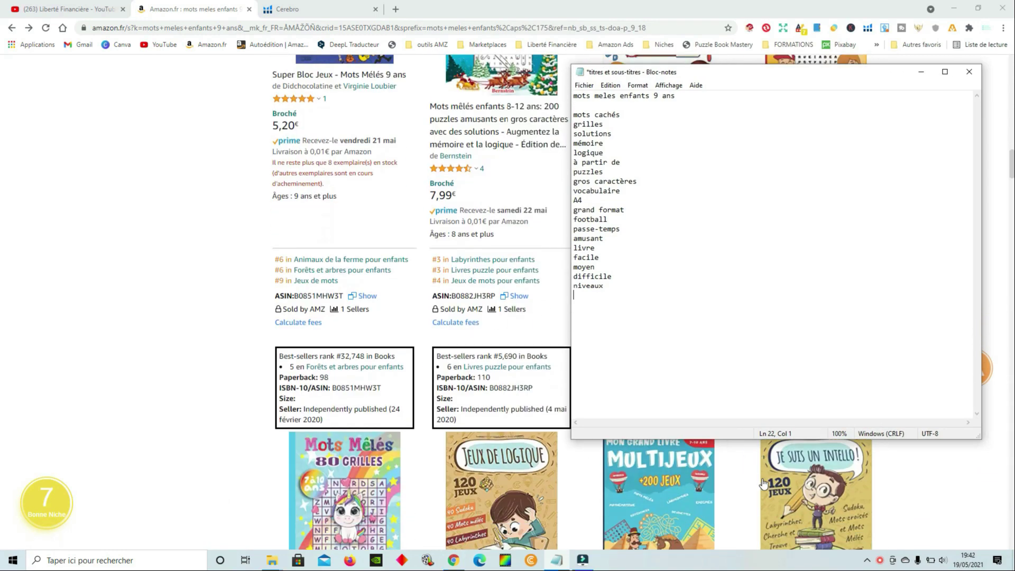
{"action": "scroll", "coordinate": [505, 310], "scroll_direction": "up", "scroll_amount": 8}
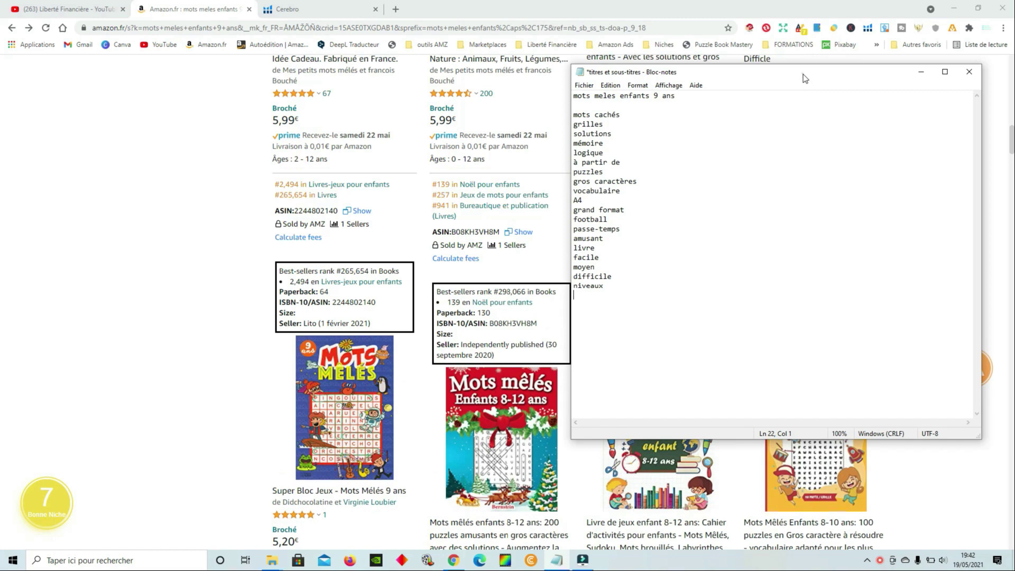
{"action": "left_click_drag", "start_coordinate": [803, 74], "coordinate": [810, 69]}
{"action": "scroll", "coordinate": [283, 178], "scroll_direction": "up", "scroll_amount": 6}
{"action": "left_click_drag", "start_coordinate": [579, 110], "coordinate": [614, 290]}
{"action": "left_click", "coordinate": [637, 302]}
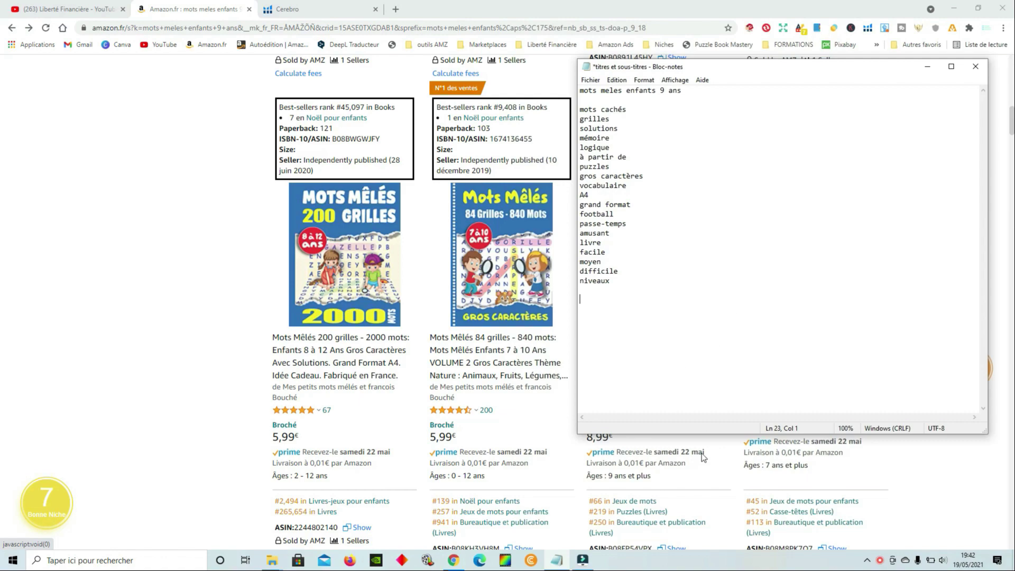
Open the "Mots Mêlés 84 grilles - 840 mots" book page and select its ISBN-10 in the product details.
{"action": "left_click", "coordinate": [492, 350]}
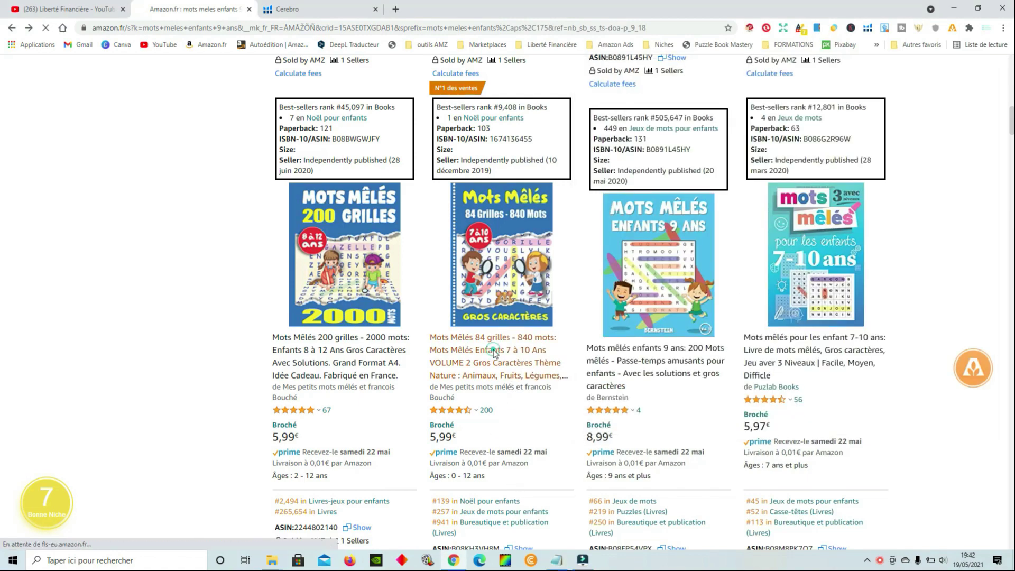
{"action": "scroll", "coordinate": [193, 300], "scroll_direction": "down", "scroll_amount": 5}
{"action": "scroll", "coordinate": [211, 293], "scroll_direction": "up", "scroll_amount": 3}
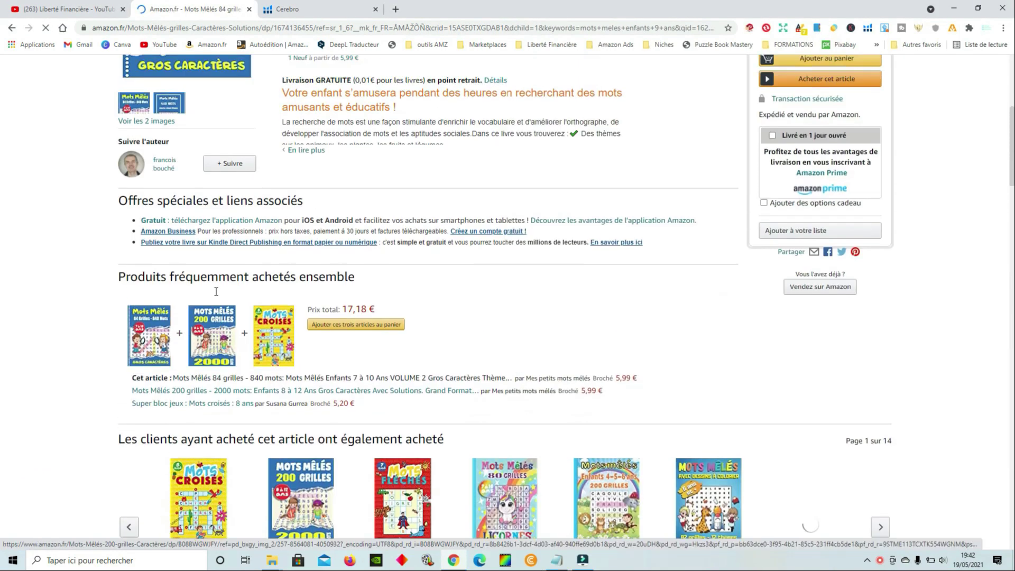
{"action": "scroll", "coordinate": [222, 287], "scroll_direction": "down", "scroll_amount": 10}
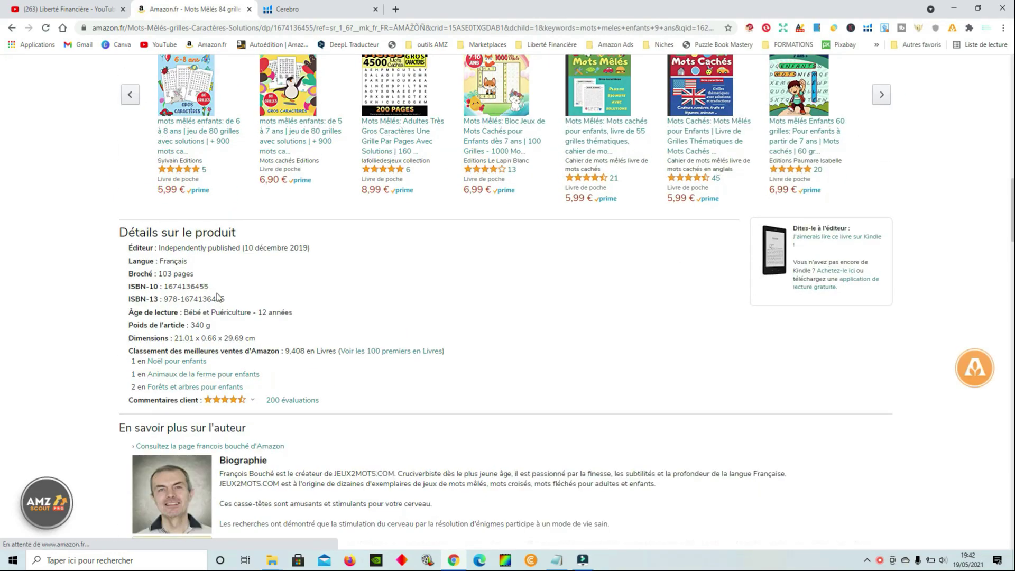
{"action": "left_click_drag", "start_coordinate": [209, 287], "coordinate": [164, 287]}
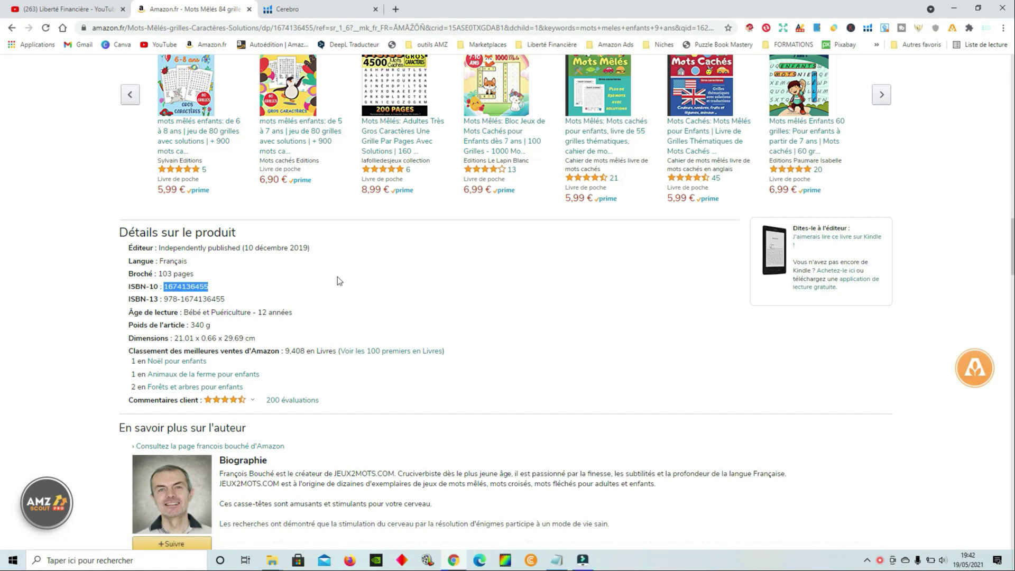
{"action": "left_click", "coordinate": [302, 9]}
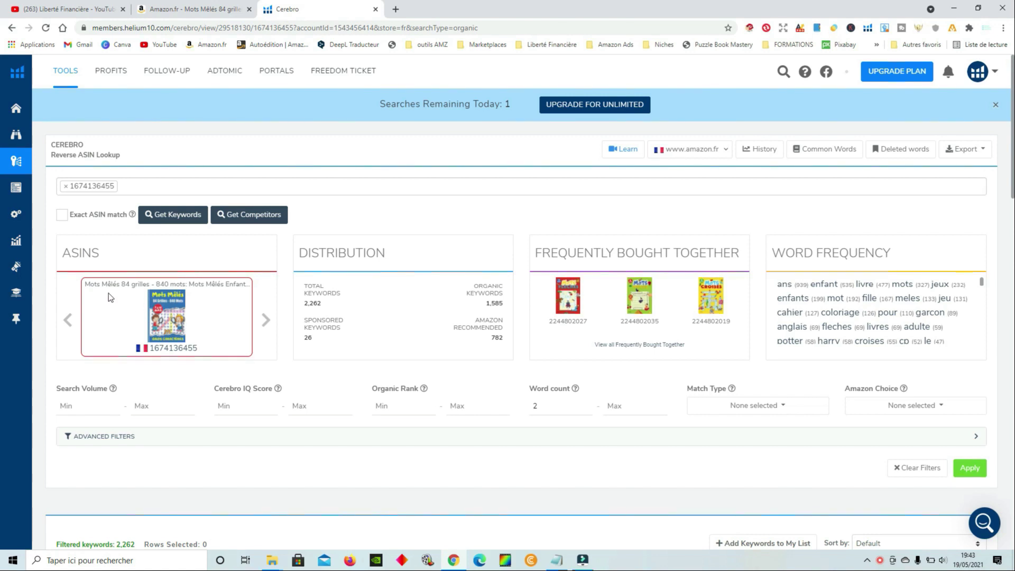
{"action": "scroll", "coordinate": [153, 188], "scroll_direction": "down", "scroll_amount": 1}
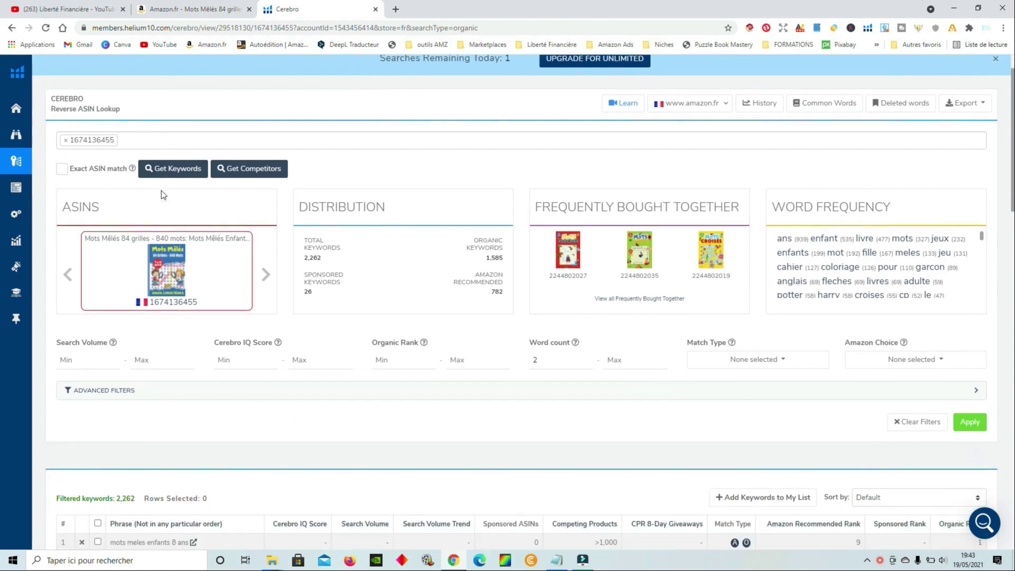
{"action": "scroll", "coordinate": [191, 141], "scroll_direction": "down", "scroll_amount": 3}
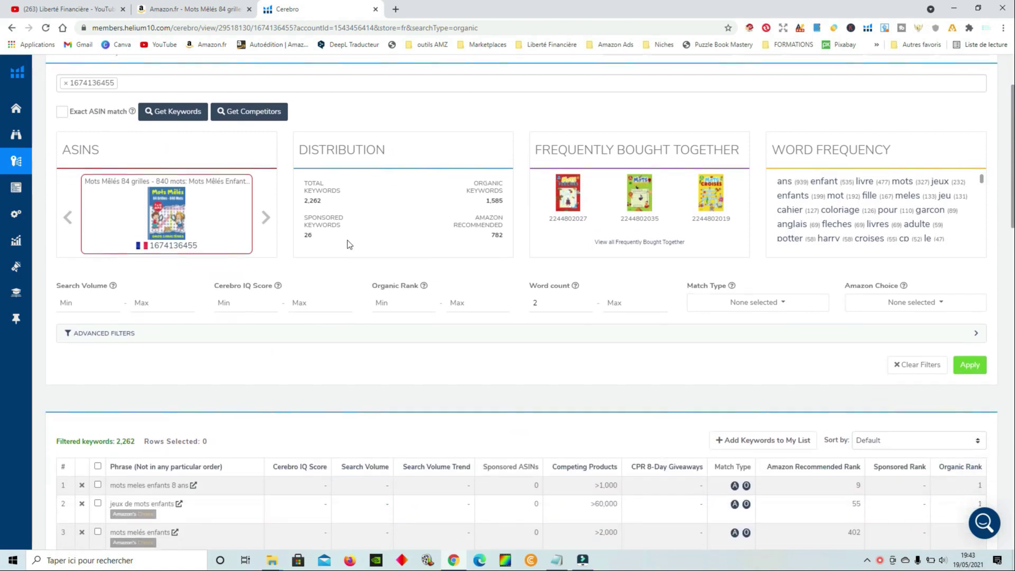
{"action": "scroll", "coordinate": [270, 182], "scroll_direction": "up", "scroll_amount": 3}
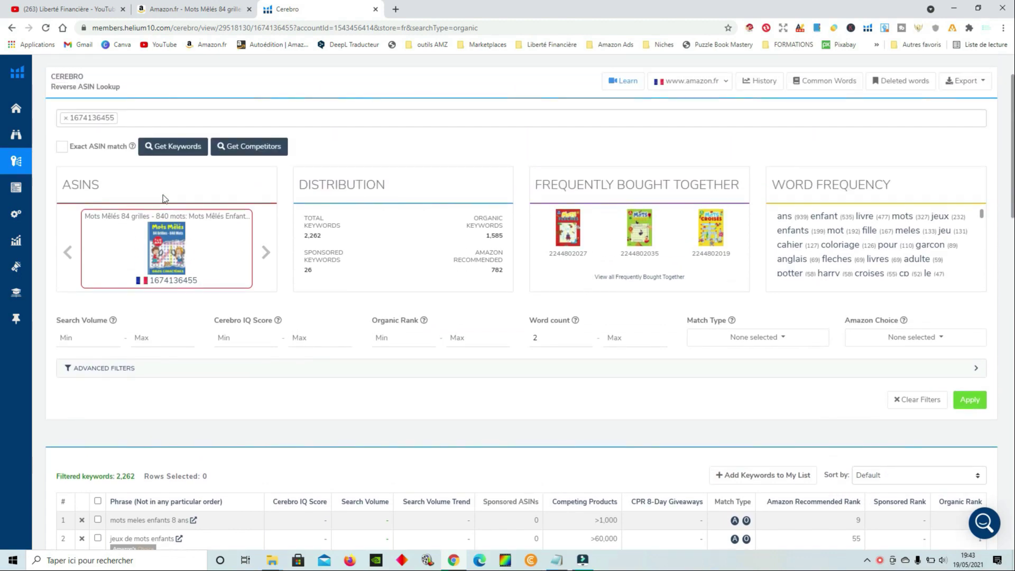
{"action": "scroll", "coordinate": [319, 313], "scroll_direction": "down", "scroll_amount": 5}
{"action": "scroll", "coordinate": [222, 294], "scroll_direction": "down", "scroll_amount": 1}
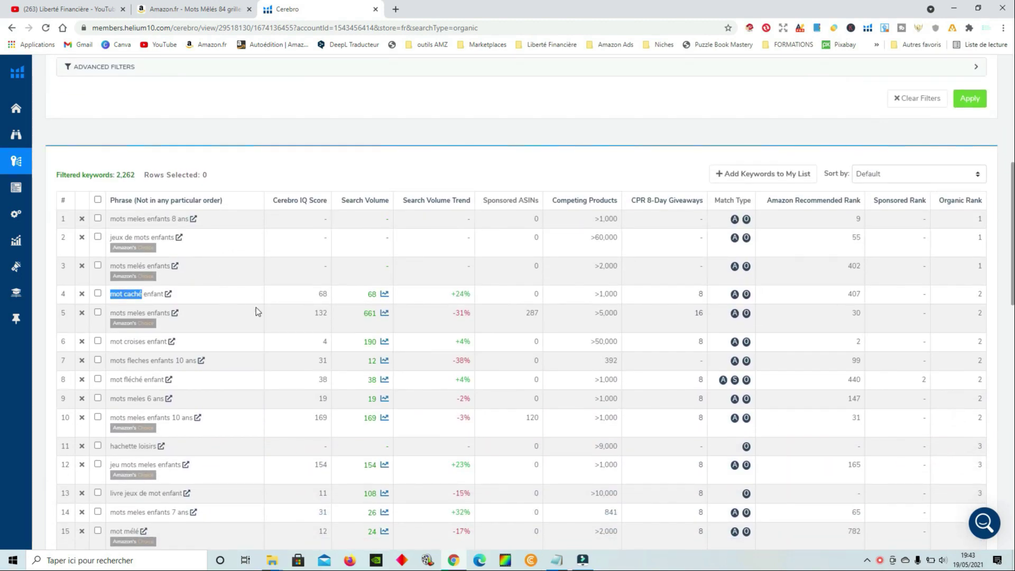
{"action": "scroll", "coordinate": [265, 270], "scroll_direction": "up", "scroll_amount": 4}
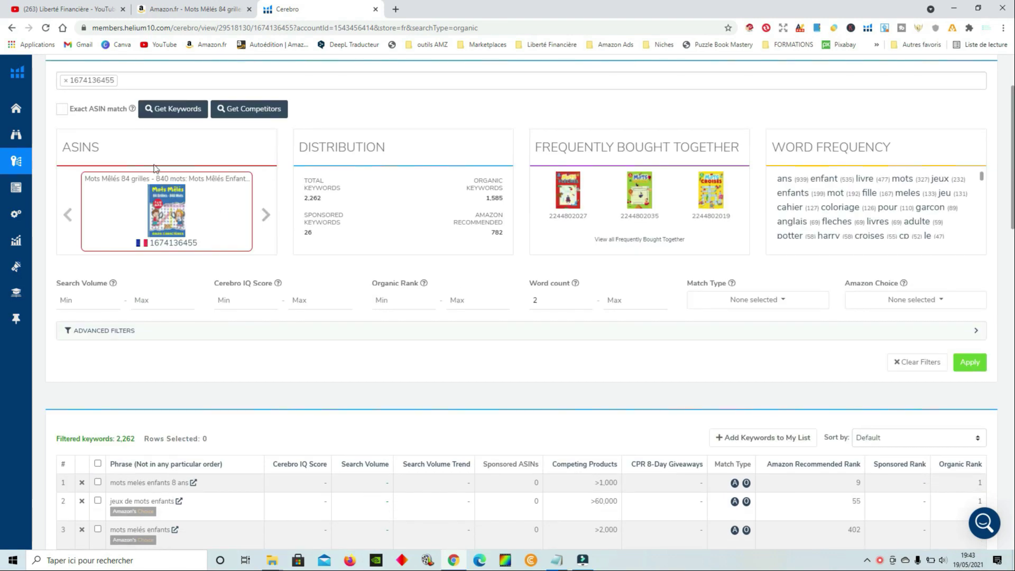
{"action": "scroll", "coordinate": [179, 318], "scroll_direction": "down", "scroll_amount": 3}
{"action": "scroll", "coordinate": [193, 314], "scroll_direction": "down", "scroll_amount": 2}
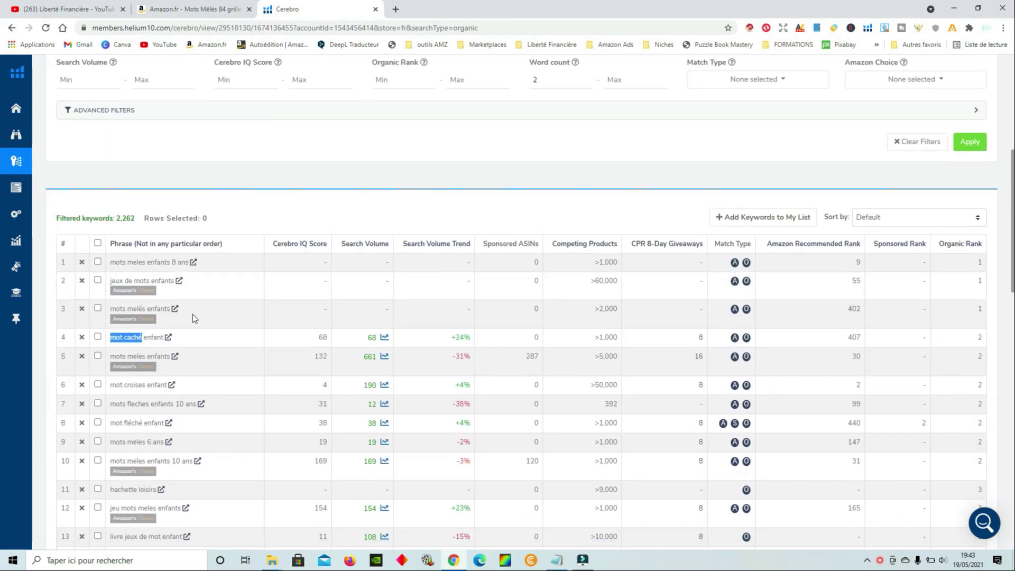
Examine the listed phrases with their Cerebro IQ scores, search volumes and competing products for usable keywords.
{"action": "mouse_move", "coordinate": [66, 194]}
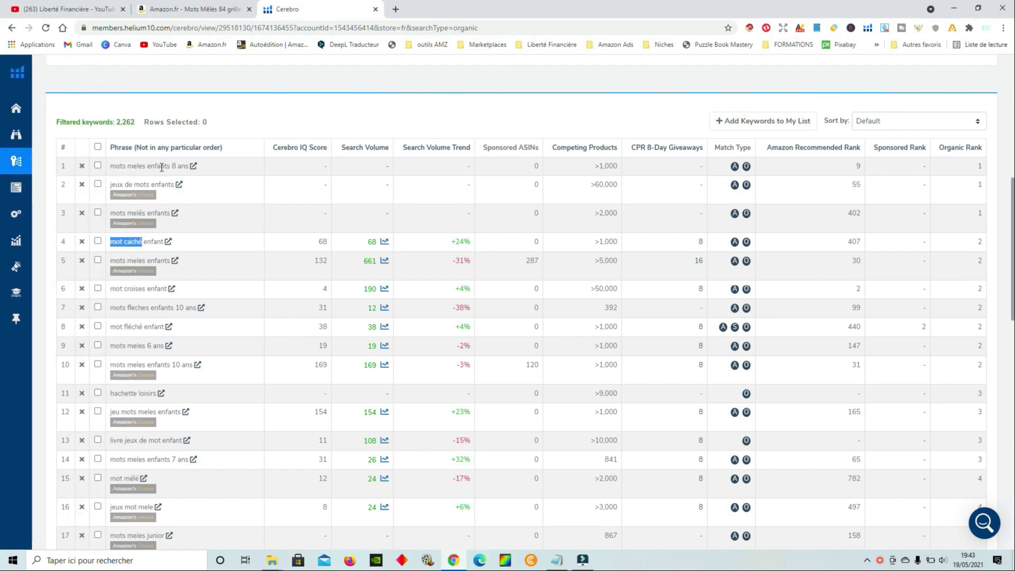
{"action": "mouse_move", "coordinate": [299, 149]}
{"action": "scroll", "coordinate": [171, 184], "scroll_direction": "down", "scroll_amount": 1}
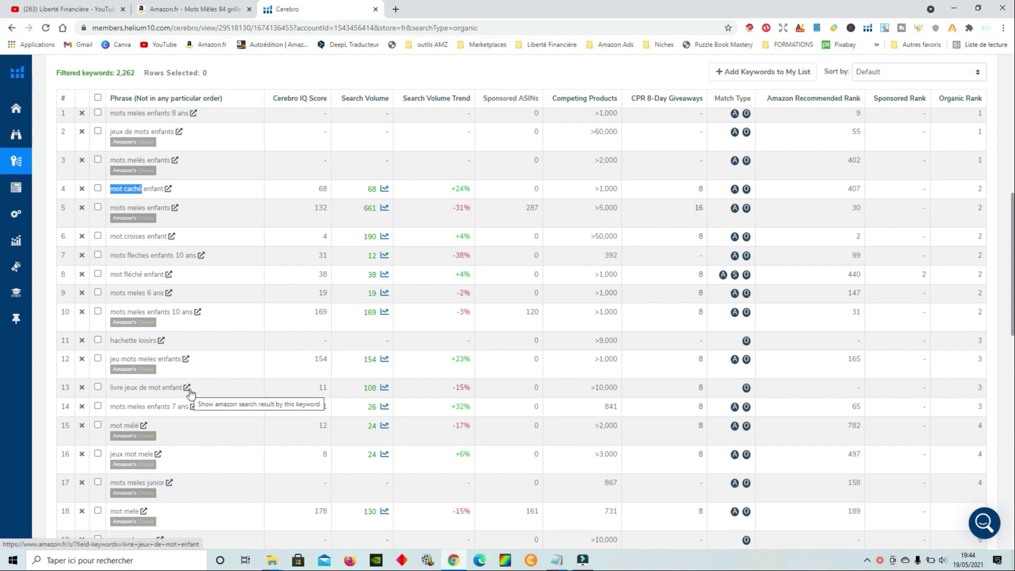
{"action": "scroll", "coordinate": [210, 306], "scroll_direction": "down", "scroll_amount": 3}
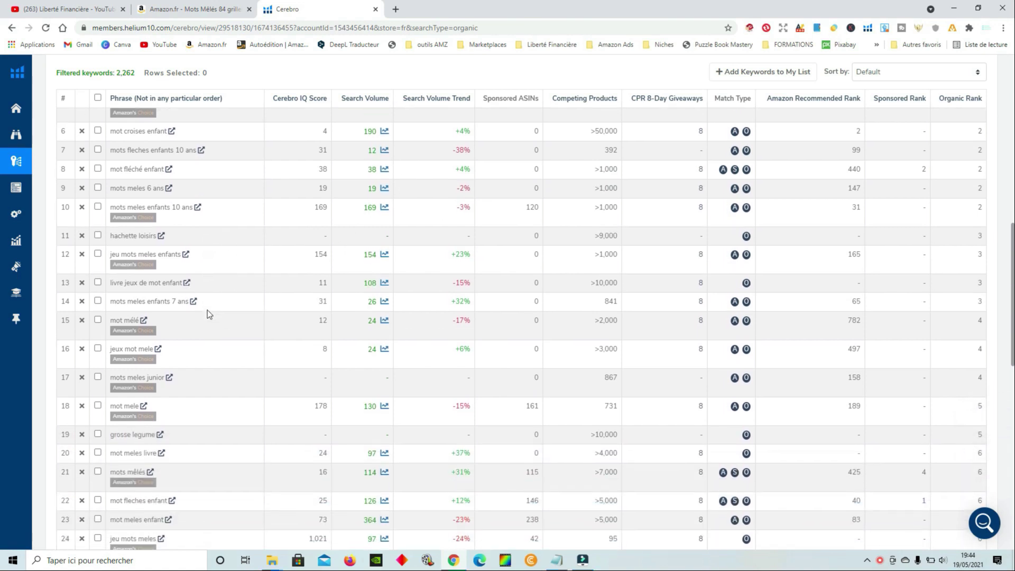
{"action": "scroll", "coordinate": [215, 305], "scroll_direction": "up", "scroll_amount": 4}
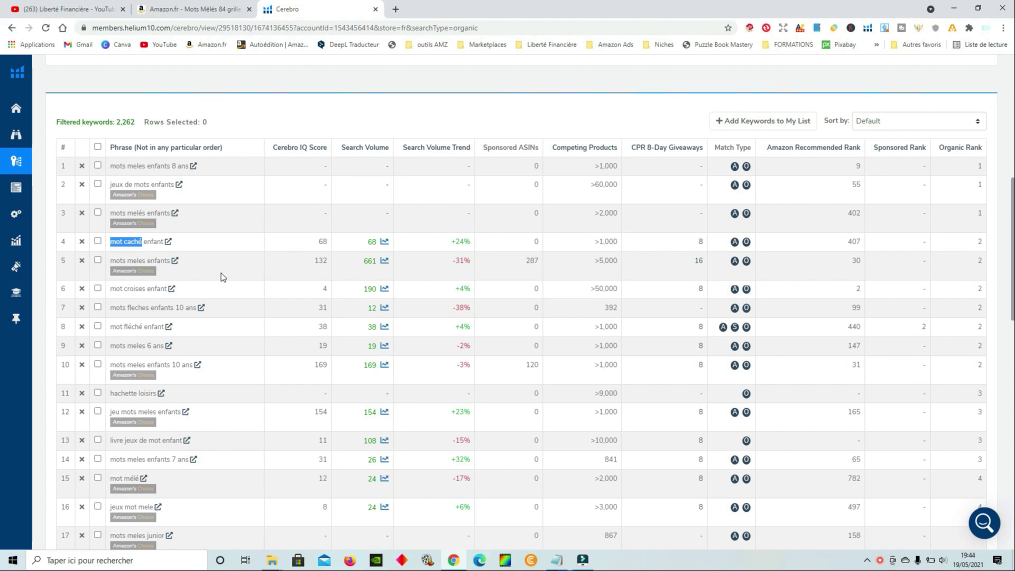
Copy "mot caché" from the fourth phrase and bring Notepad up beside the keyword phrases.
{"action": "left_click", "coordinate": [159, 249]}
{"action": "left_click_drag", "start_coordinate": [109, 241], "coordinate": [143, 241]}
{"action": "key", "text": "ctrl+c"}
{"action": "left_click", "coordinate": [556, 560]}
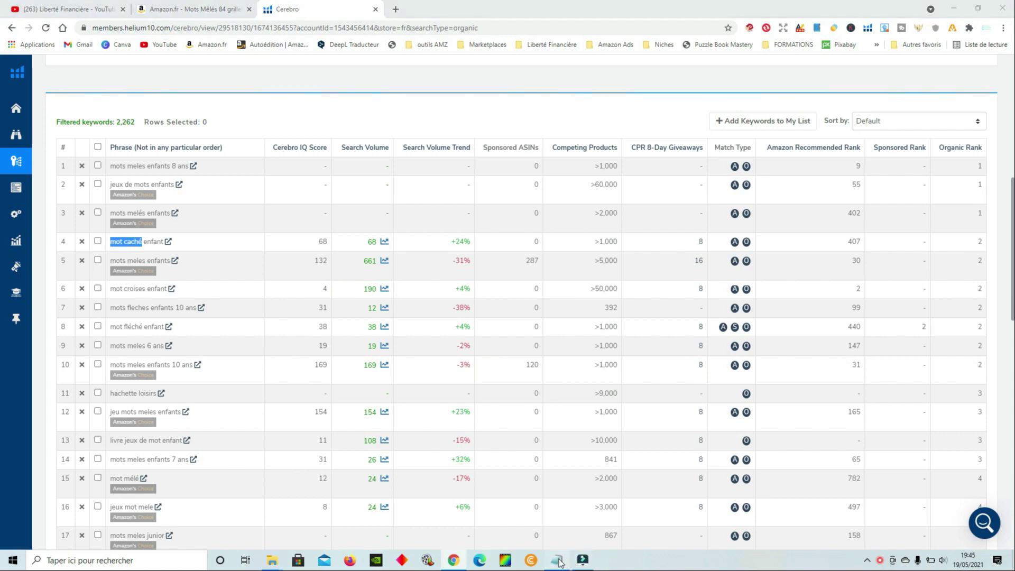
{"action": "left_click_drag", "start_coordinate": [749, 71], "coordinate": [604, 138]}
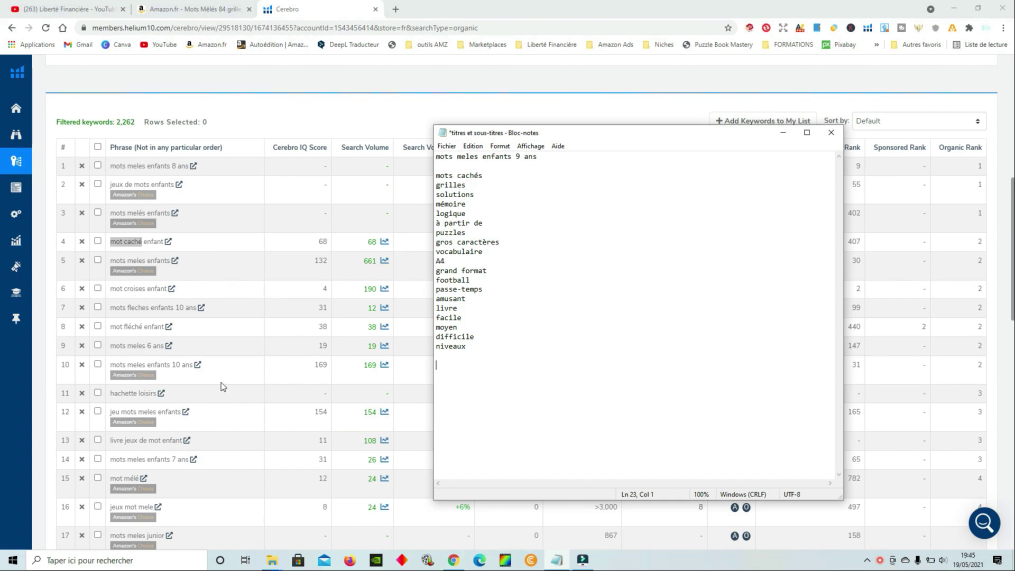
Move Notepad clear of the top keyword rows and copy the phrase "mots meles enfants 10 ans" from row 10.
{"action": "scroll", "coordinate": [214, 309], "scroll_direction": "down", "scroll_amount": 1}
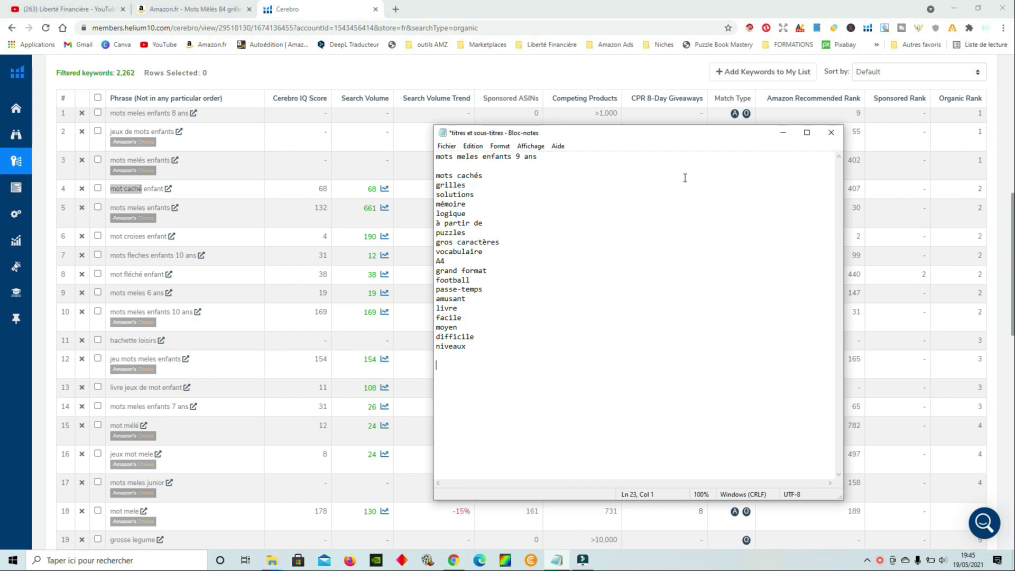
{"action": "left_click_drag", "start_coordinate": [683, 135], "coordinate": [528, 334]}
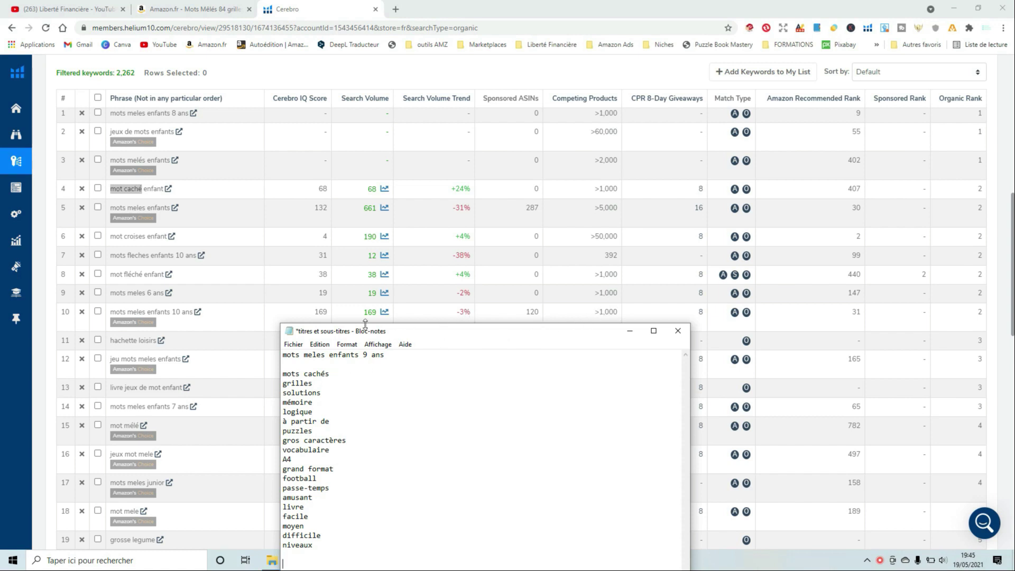
{"action": "left_click", "coordinate": [502, 337]}
{"action": "left_click_drag", "start_coordinate": [503, 340], "coordinate": [633, 304]}
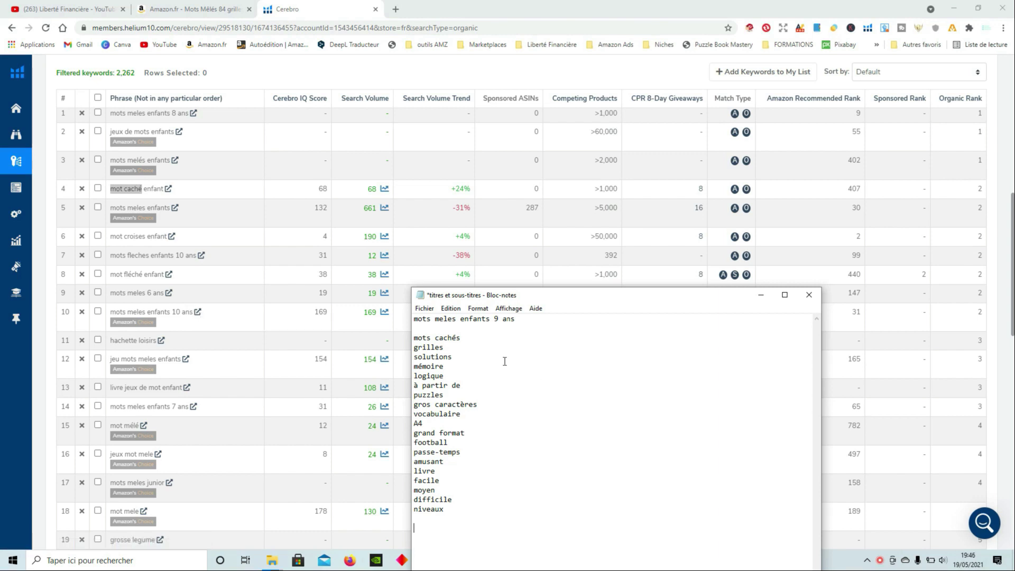
{"action": "left_click_drag", "start_coordinate": [110, 311], "coordinate": [196, 312]}
{"action": "right_click", "coordinate": [181, 312]}
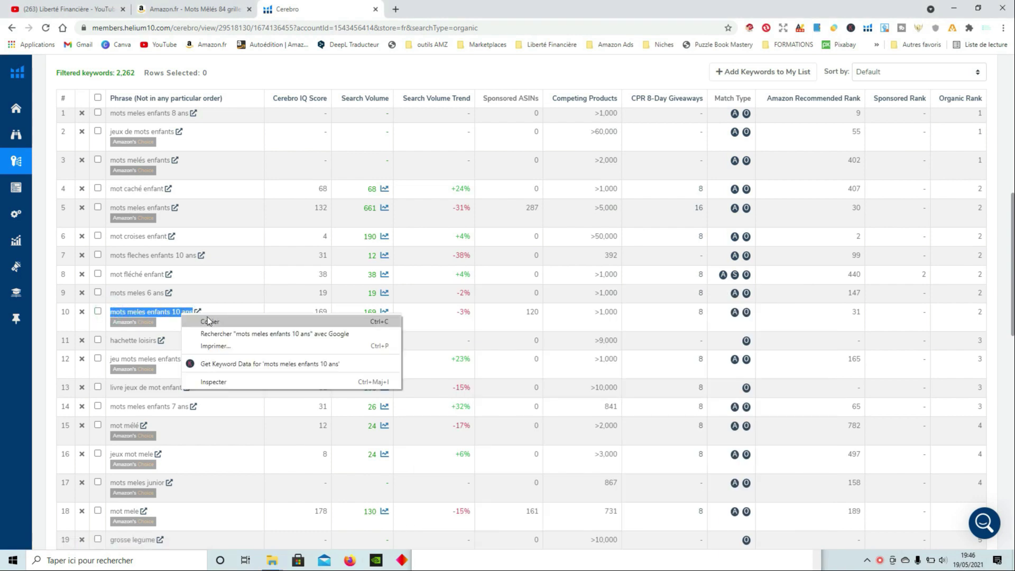
{"action": "left_click", "coordinate": [212, 320]}
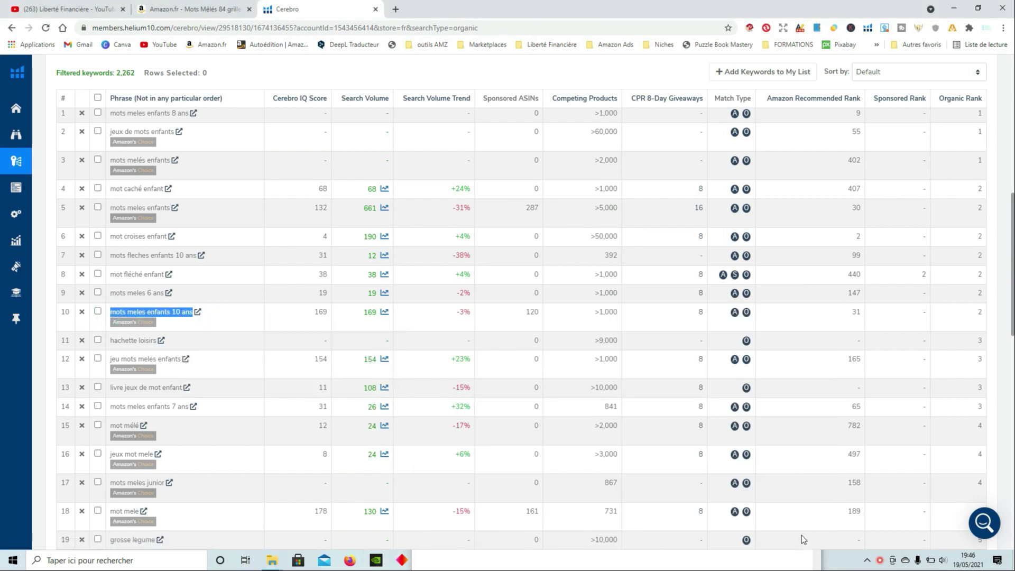
Bring Notepad back over the table and paste "mots meles enfants 10 ans" below the keyword list, leaving blank lines after "niveaux".
{"action": "left_click", "coordinate": [834, 558]}
{"action": "left_click", "coordinate": [558, 560]}
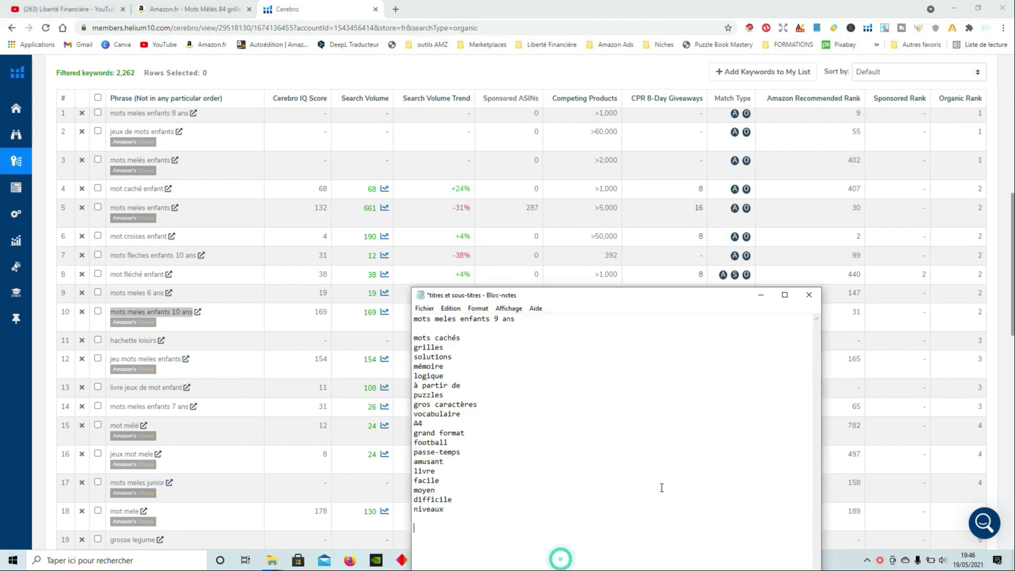
{"action": "left_click_drag", "start_coordinate": [624, 290], "coordinate": [675, 129]}
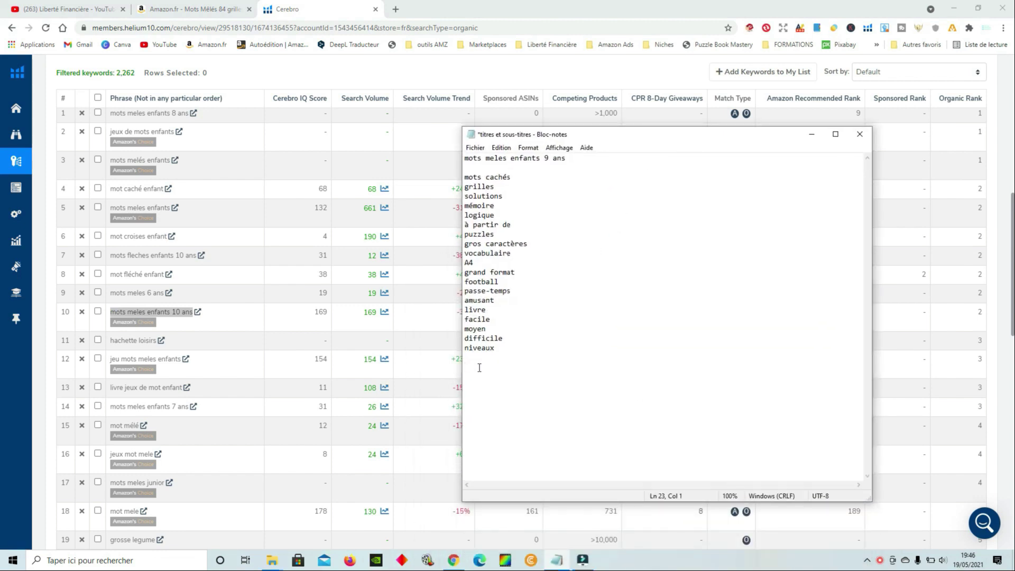
{"action": "key", "text": "Return"}
{"action": "right_click", "coordinate": [478, 377]}
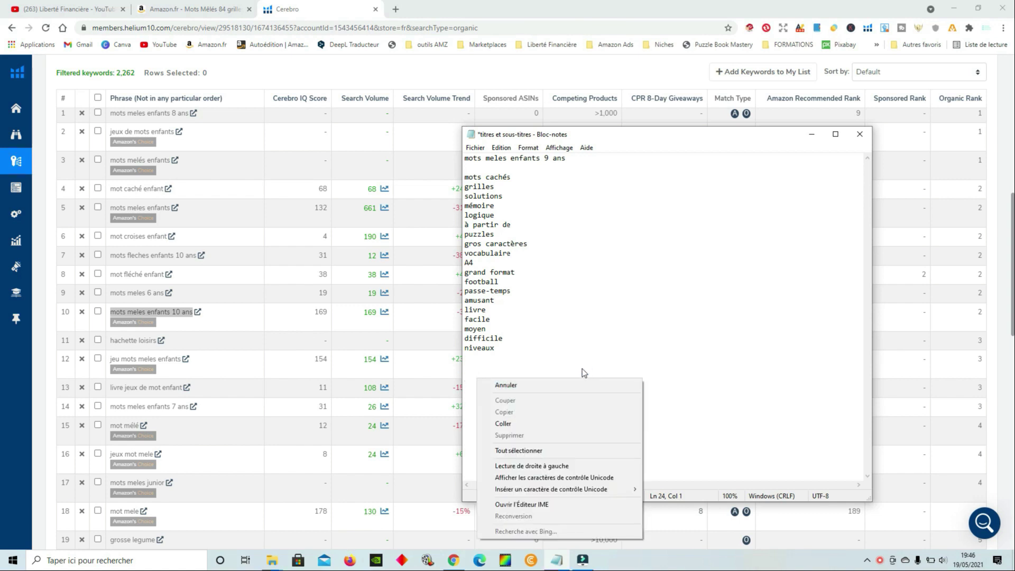
{"action": "left_click", "coordinate": [521, 422]}
Insert an extra blank line below "mots meles enfants 9 ans" at the start of the note.
{"action": "left_click", "coordinate": [466, 366]}
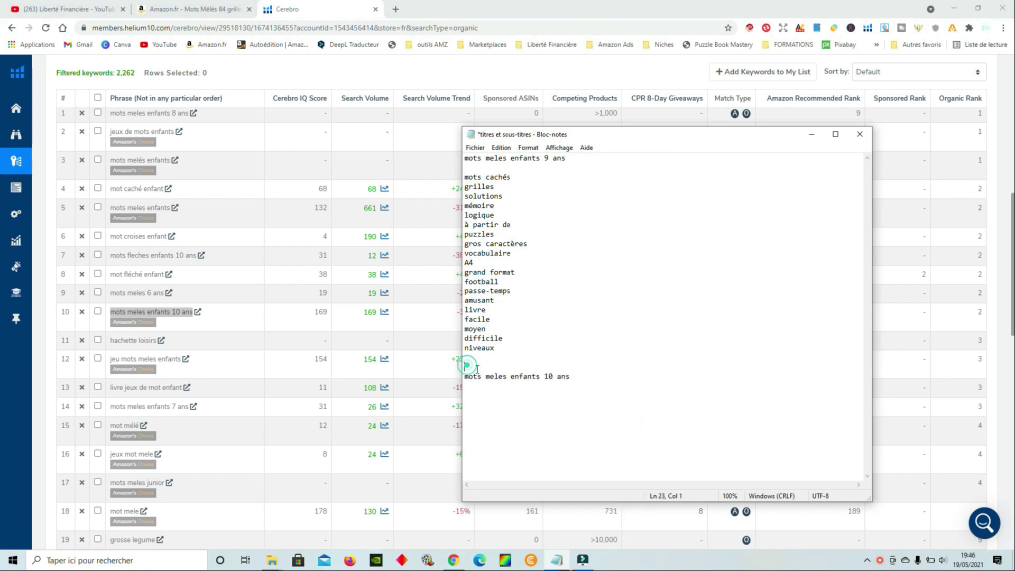
{"action": "left_click", "coordinate": [570, 158]}
{"action": "key", "text": "Return"}
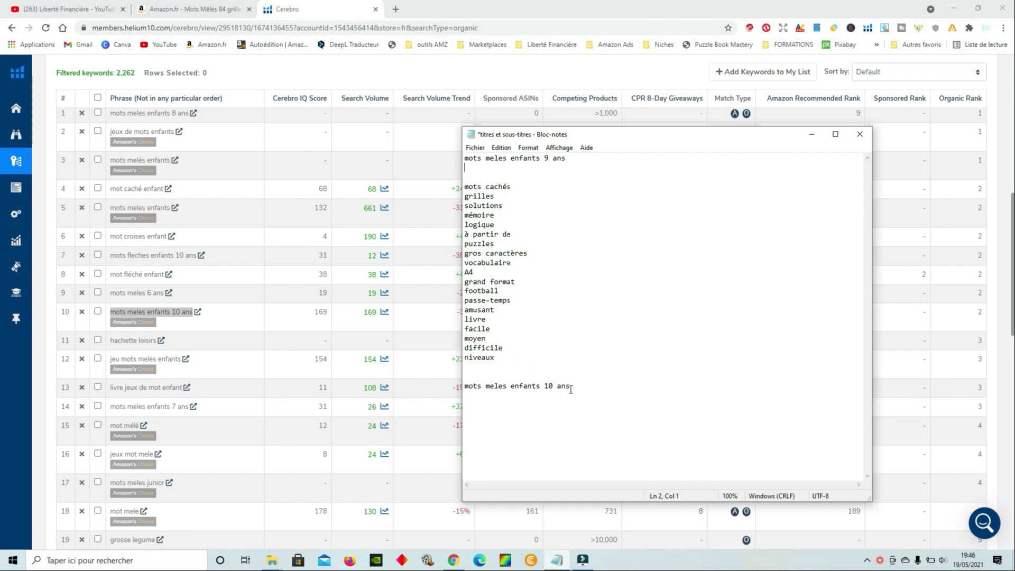
Fill the line above "mots meles enfants 10 ans" with a separator row of 50 "M" characters and select the note's first line.
{"action": "left_click", "coordinate": [603, 396]}
{"action": "type", "text": "MMMMMMMMMM"}
{"action": "left_click_drag", "start_coordinate": [512, 376], "coordinate": [463, 376]}
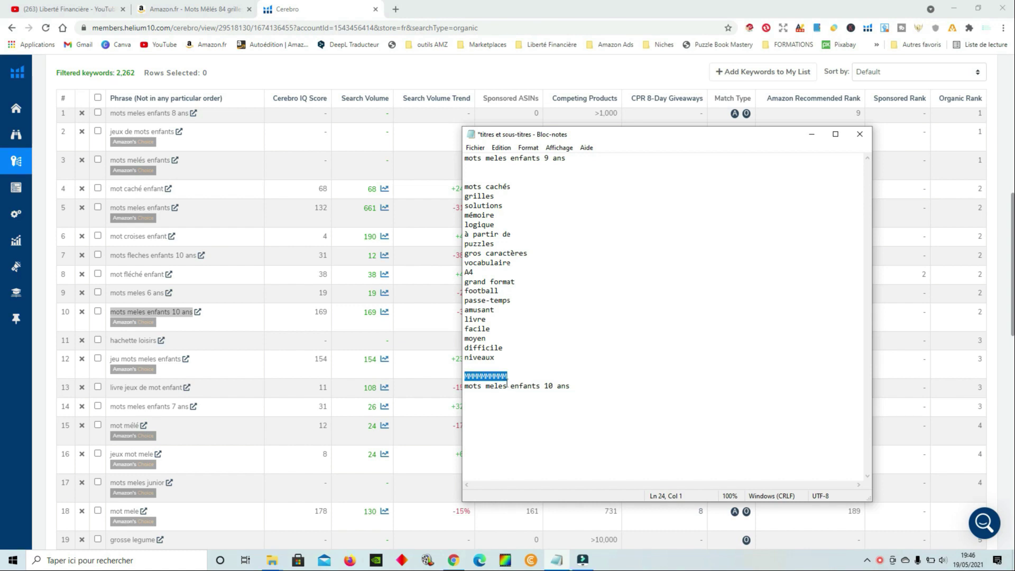
{"action": "left_click", "coordinate": [525, 376]}
{"action": "type", "text": "MMMMMMMMMM"}
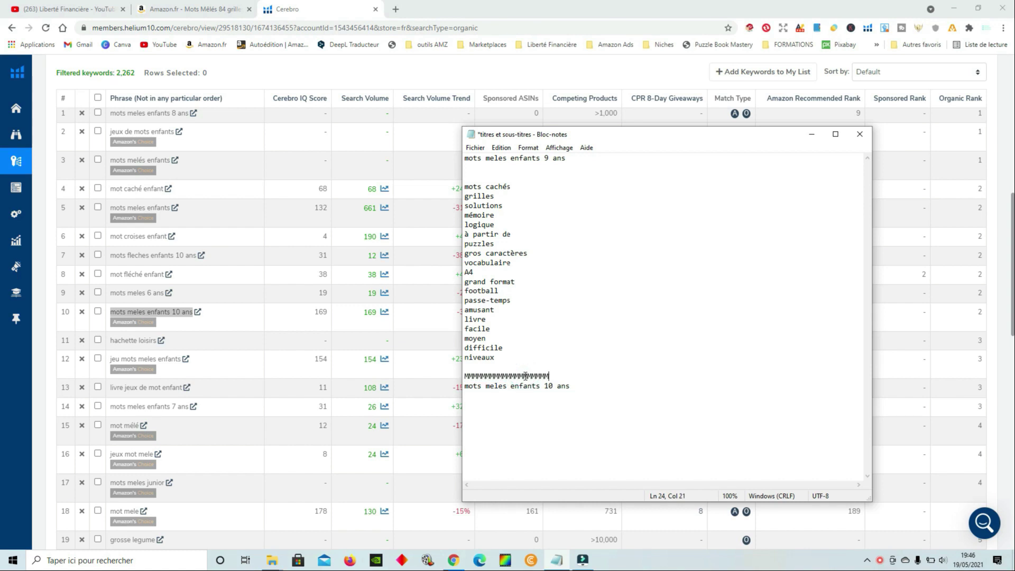
{"action": "type", "text": "MMMMMMMMMMMMMMMMMMMMMMMMMMMMMM"}
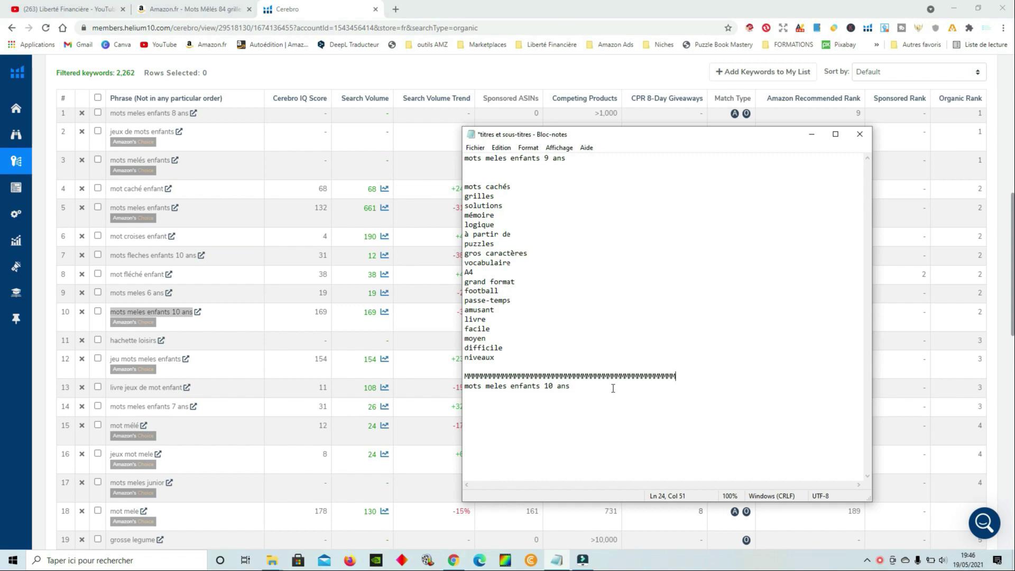
{"action": "left_click", "coordinate": [666, 392]}
{"action": "left_click_drag", "start_coordinate": [567, 158], "coordinate": [459, 158]}
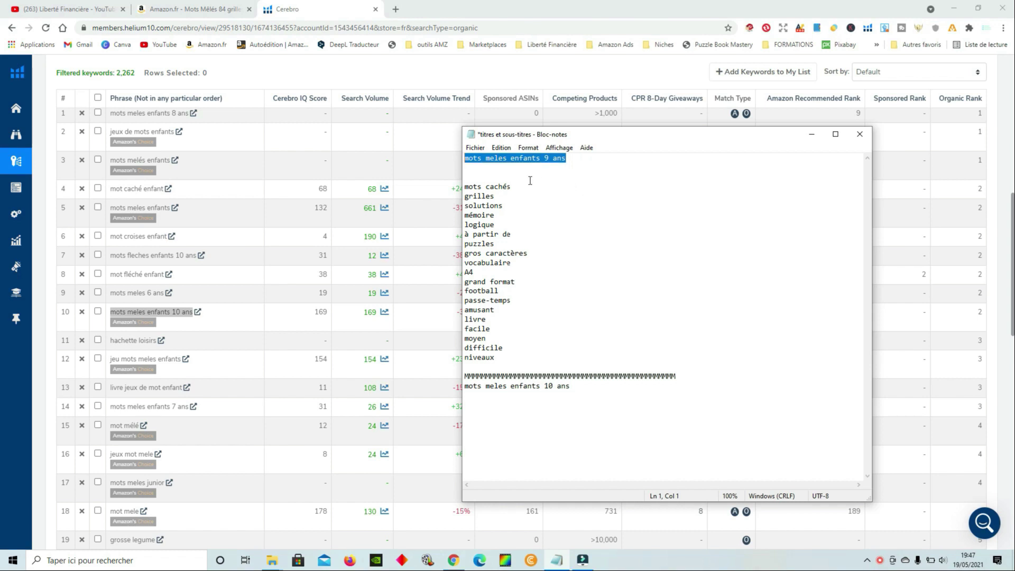
{"action": "left_click", "coordinate": [478, 167]}
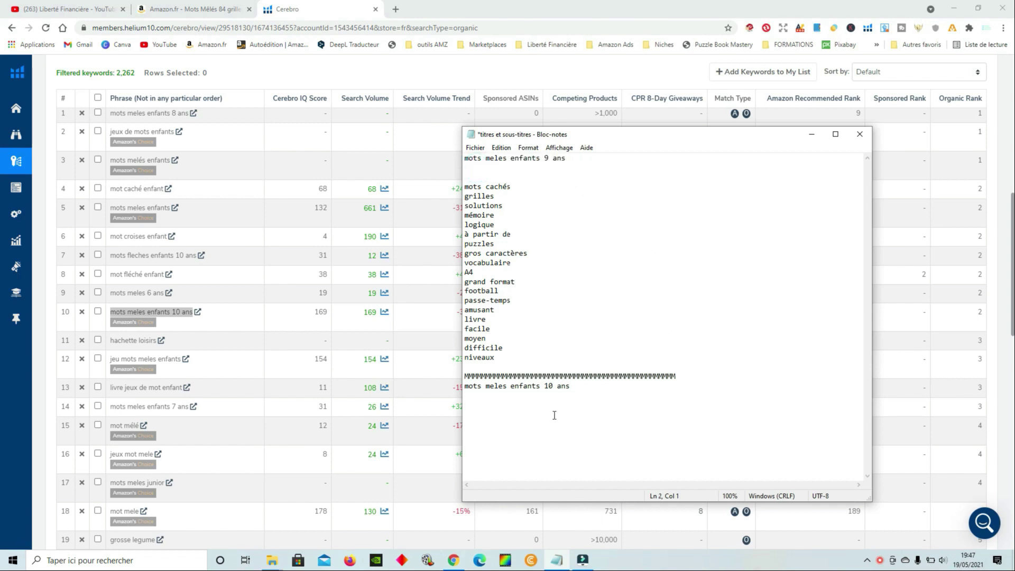
{"action": "left_click", "coordinate": [468, 388]}
{"action": "left_click_drag", "start_coordinate": [466, 388], "coordinate": [585, 439]}
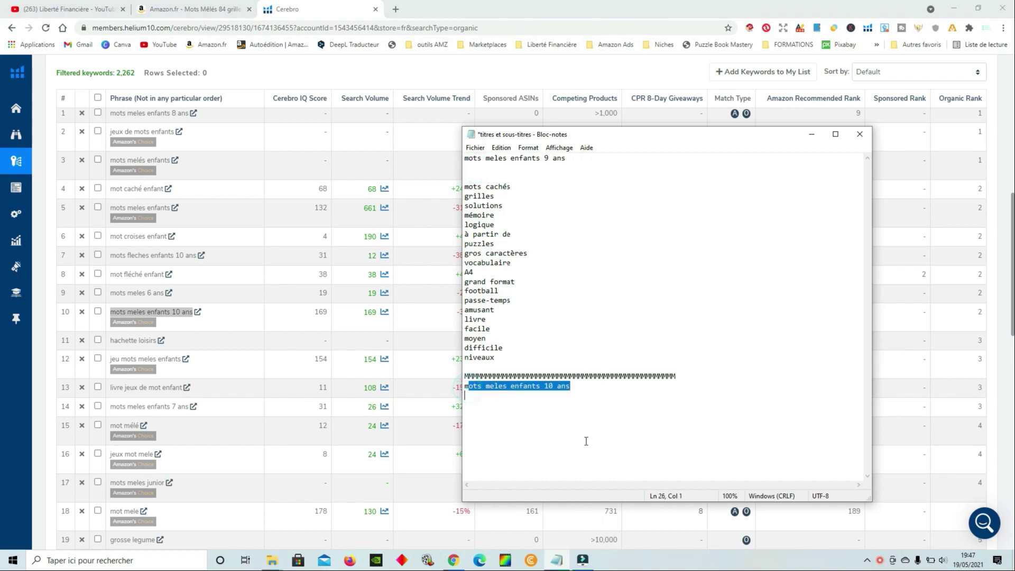
{"action": "left_click", "coordinate": [613, 448]}
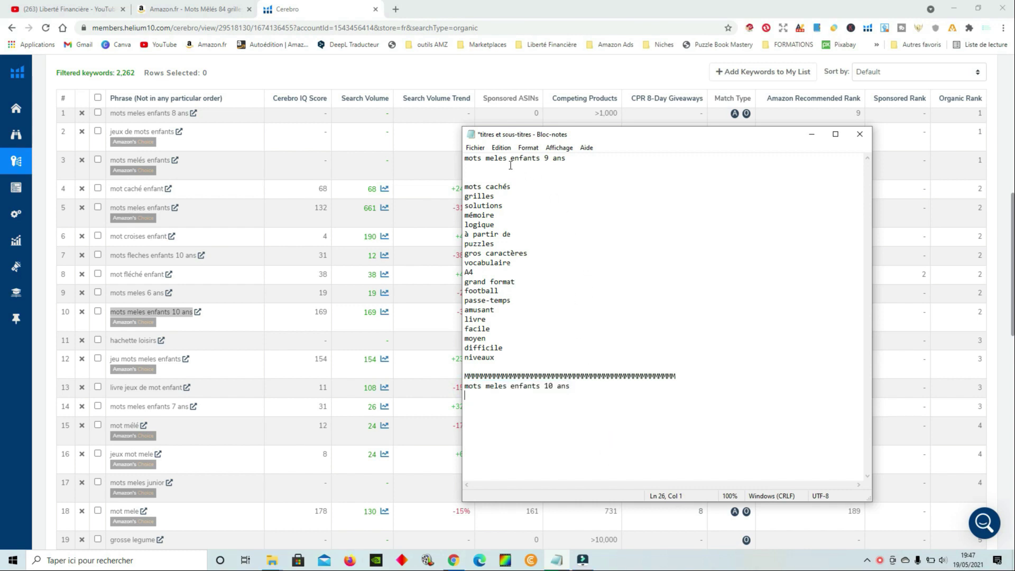
{"action": "left_click_drag", "start_coordinate": [498, 160], "coordinate": [571, 159]}
{"action": "left_click", "coordinate": [576, 158]}
{"action": "left_click", "coordinate": [472, 403]}
{"action": "left_click_drag", "start_coordinate": [464, 386], "coordinate": [577, 385]}
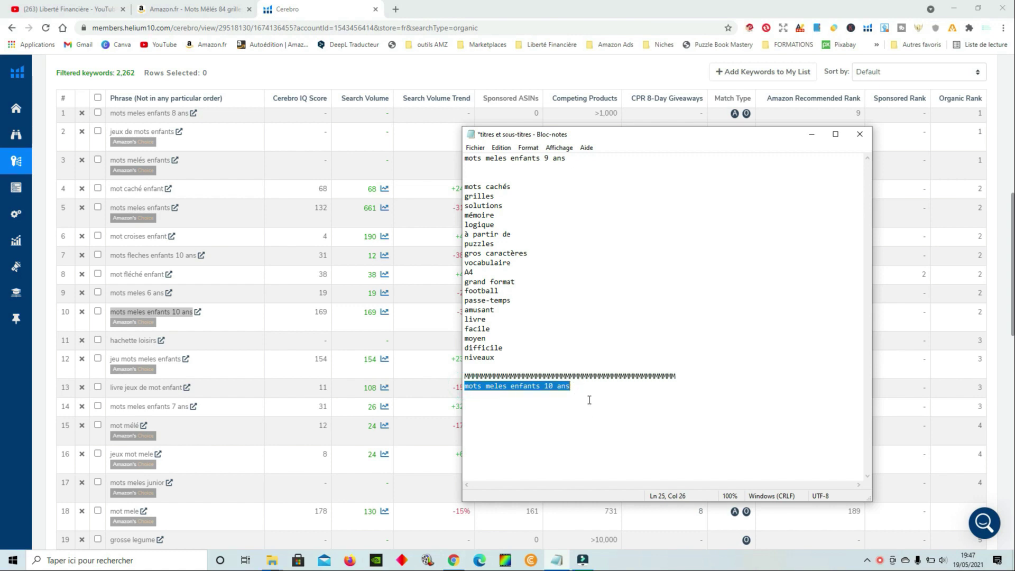
Add four new lines below "mots meles enfants 10 ans" and place the cursor on the line directly under the phrase.
{"action": "left_click", "coordinate": [589, 388]}
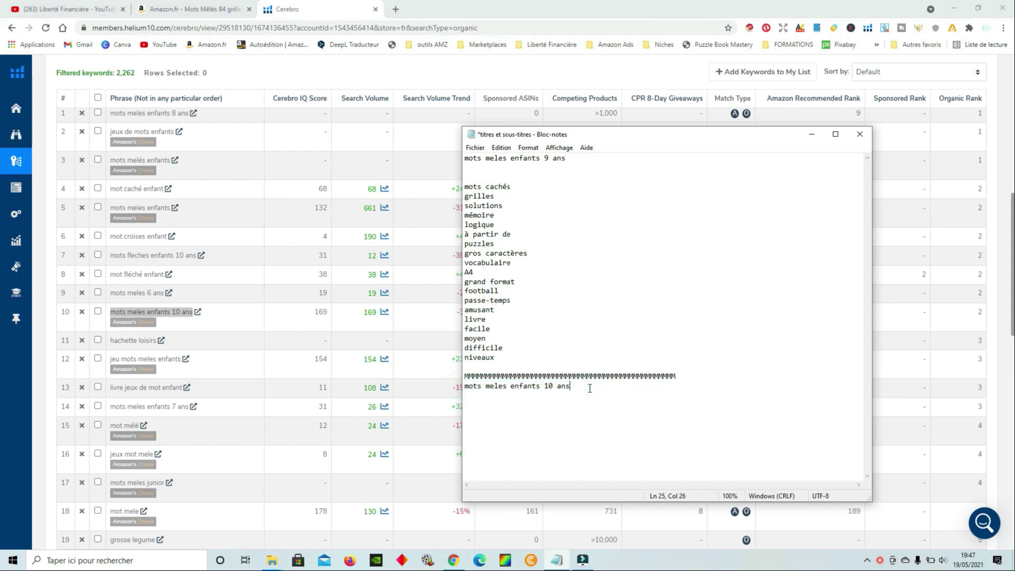
{"action": "key", "text": "Return"}
{"action": "key", "text": "Return"}
{"action": "key", "text": "Return"}
{"action": "key", "text": "Return"}
{"action": "left_click", "coordinate": [466, 396]}
Move Notepad clear of the row 12 figures and copy the phrase "jeu mots meles enfants" from that row.
{"action": "scroll", "coordinate": [332, 326], "scroll_direction": "down", "scroll_amount": 1}
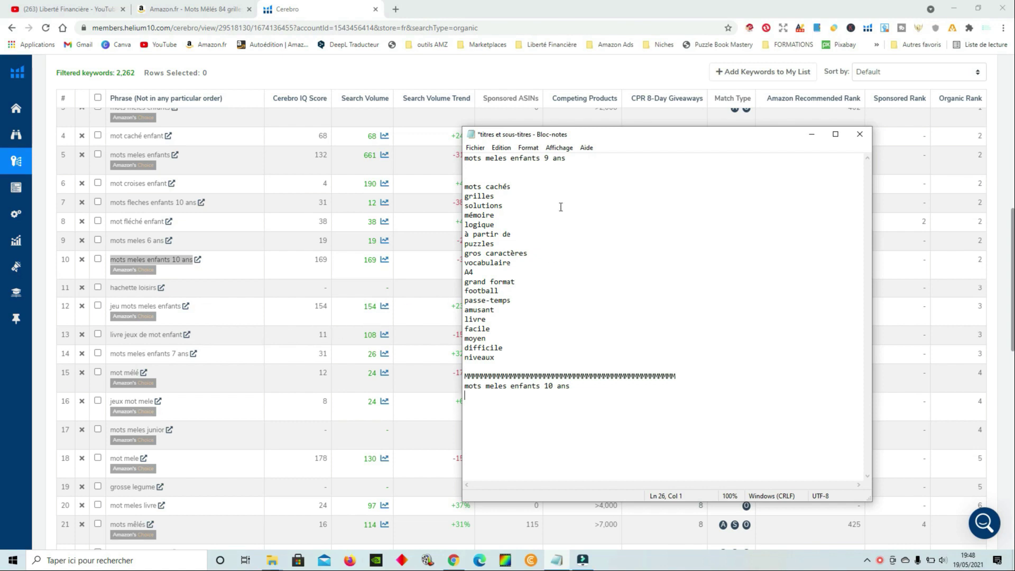
{"action": "left_click_drag", "start_coordinate": [617, 140], "coordinate": [472, 337]}
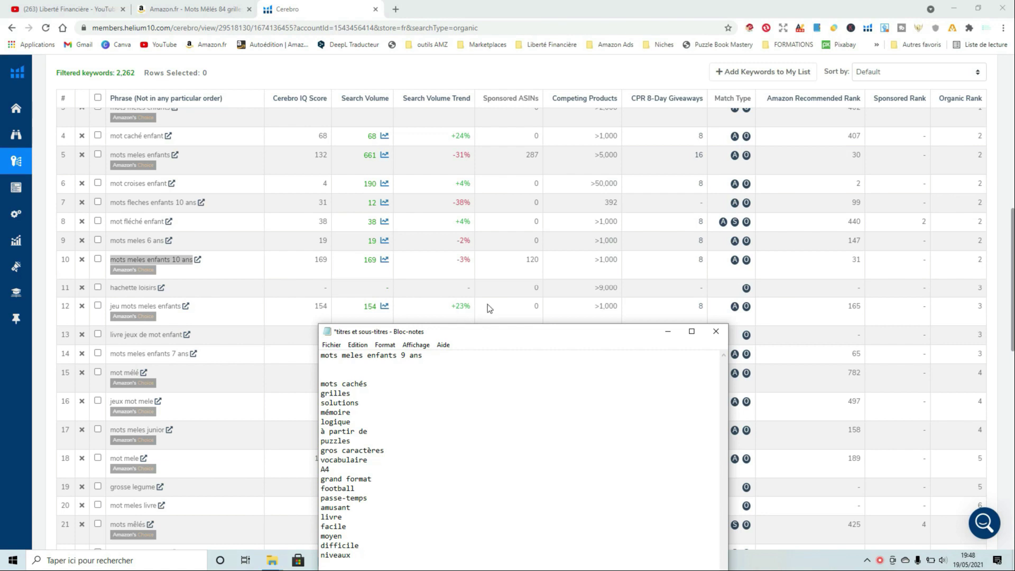
{"action": "left_click_drag", "start_coordinate": [510, 333], "coordinate": [587, 329]}
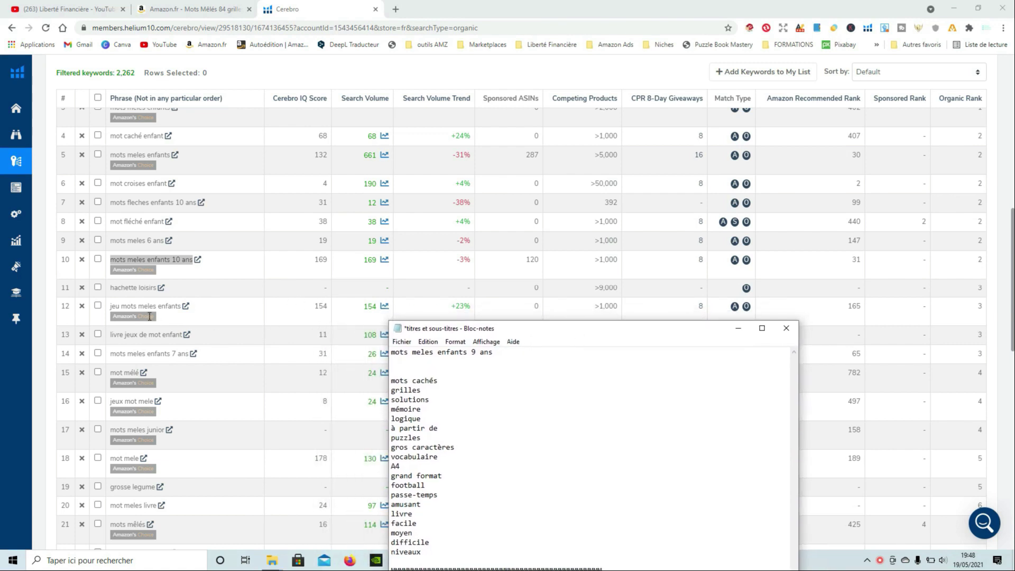
{"action": "left_click_drag", "start_coordinate": [110, 306], "coordinate": [175, 305]}
{"action": "right_click", "coordinate": [175, 305]}
{"action": "left_click", "coordinate": [207, 314]}
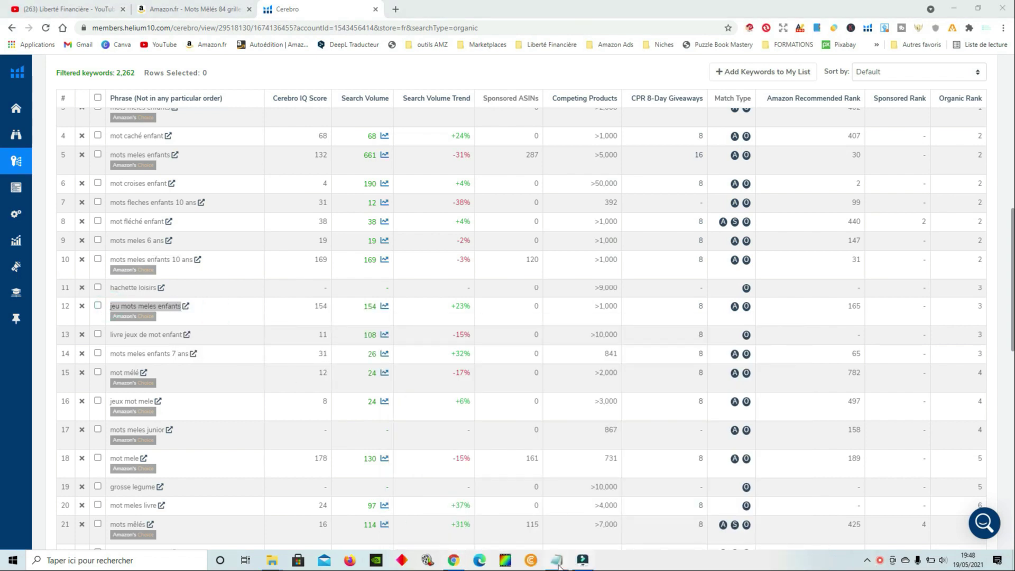
Bring Notepad back over the table, paste "jeu mots meles enfants" under "mots meles enfants 10 ans" and add four new lines.
{"action": "left_click", "coordinate": [559, 565]}
{"action": "left_click_drag", "start_coordinate": [626, 332], "coordinate": [724, 141]}
{"action": "key", "text": "ctrl+v"}
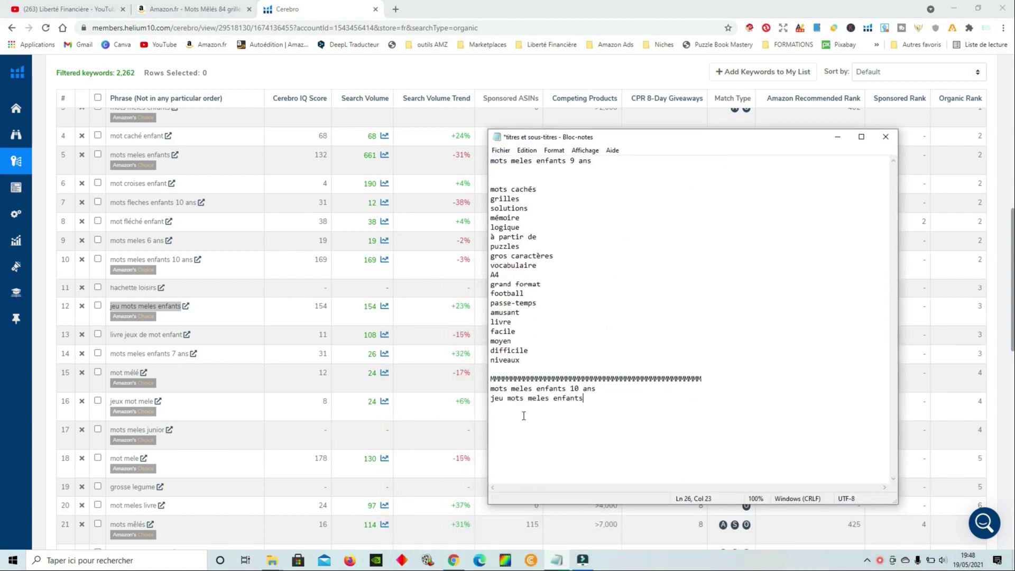
{"action": "key", "text": "Return"}
{"action": "key", "text": "Return"}
{"action": "key", "text": "Return"}
{"action": "key", "text": "Return"}
Add the keyword "jeux" on a new line after "niveaux" in the keyword list, followed by a blank line.
{"action": "scroll", "coordinate": [254, 317], "scroll_direction": "down", "scroll_amount": 1}
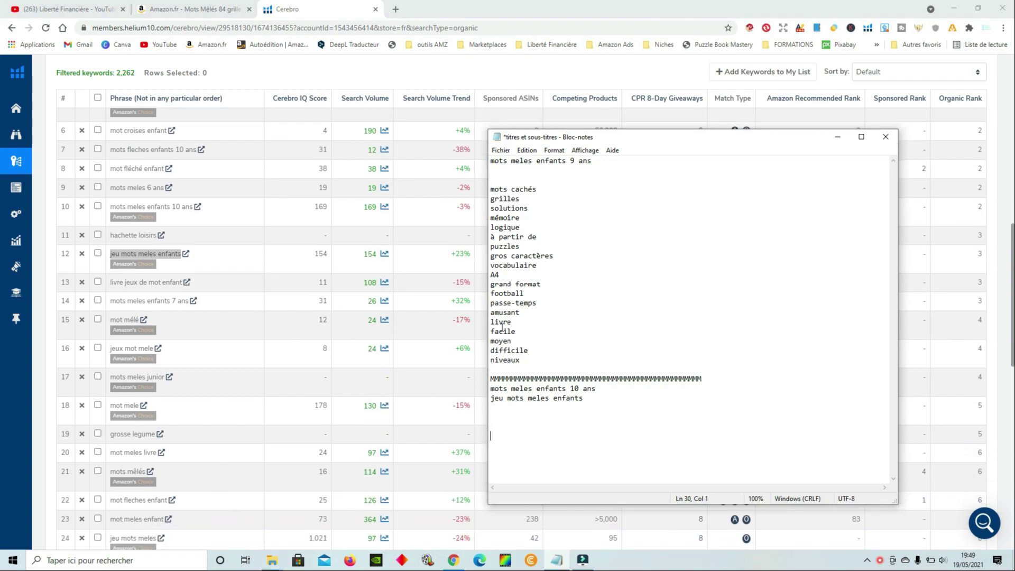
{"action": "left_click", "coordinate": [527, 361]}
{"action": "key", "text": "Return"}
{"action": "type", "text": "jeyu"}
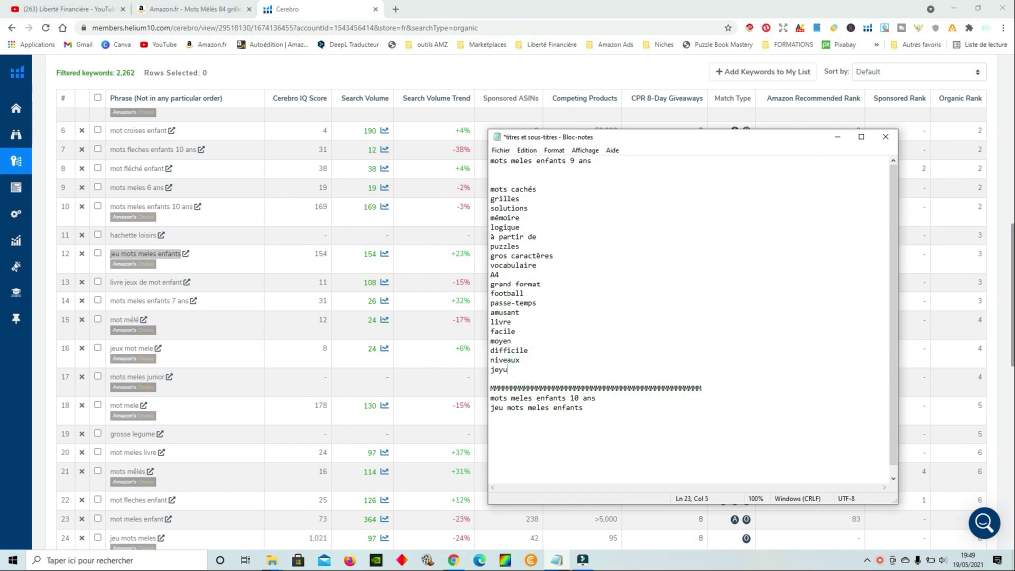
{"action": "type", "text": "x"}
{"action": "key", "text": "BackSpace"}
{"action": "key", "text": "BackSpace"}
{"action": "type", "text": "u"}
{"action": "key", "text": "Return"}
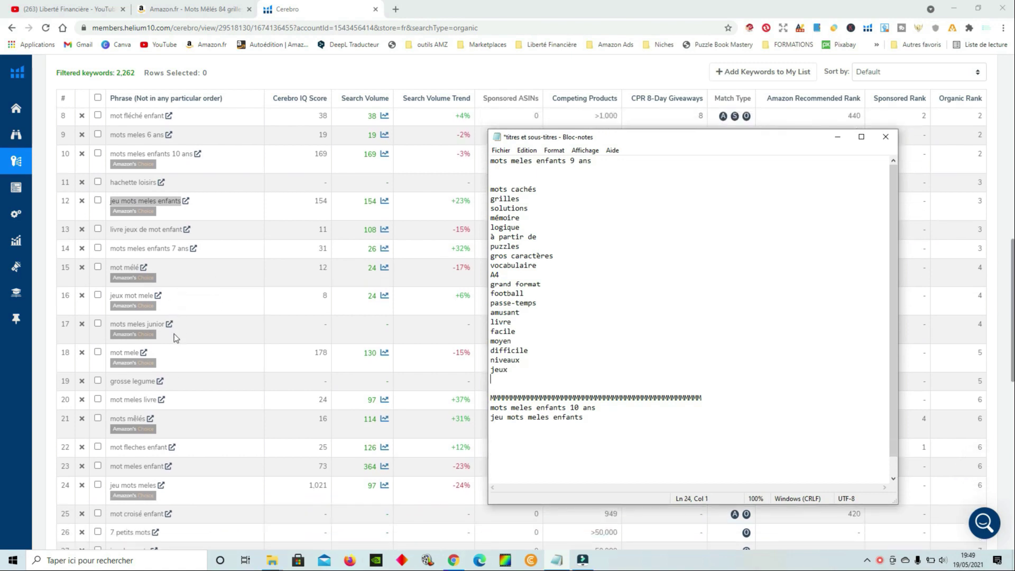
Examine keyword rows 13 to 42 in Cerebro for relevant phrases and their figures, moving Notepad off the data columns.
{"action": "scroll", "coordinate": [176, 333], "scroll_direction": "down", "scroll_amount": 1}
{"action": "scroll", "coordinate": [136, 308], "scroll_direction": "down", "scroll_amount": 2}
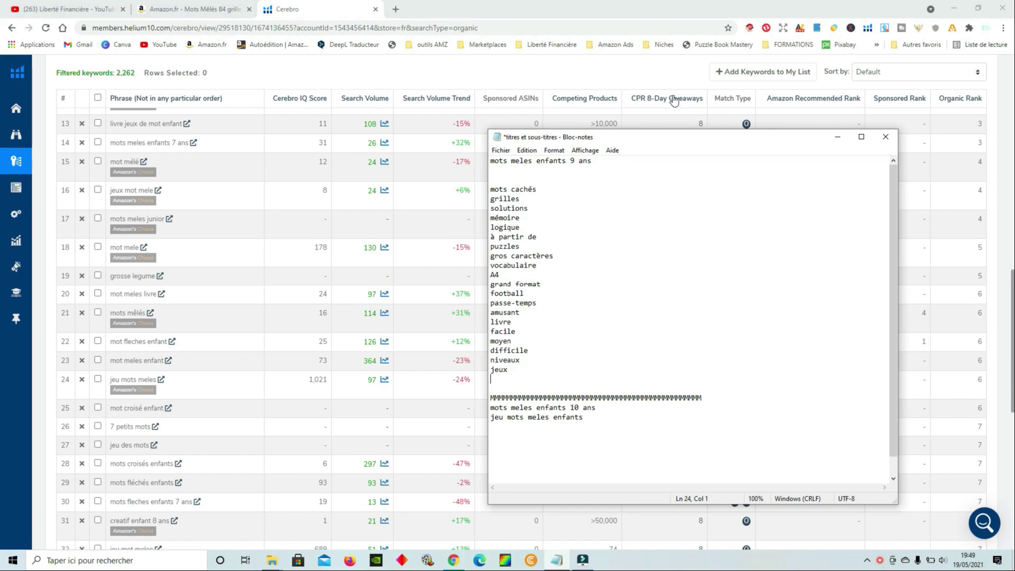
{"action": "left_click_drag", "start_coordinate": [680, 138], "coordinate": [579, 370]}
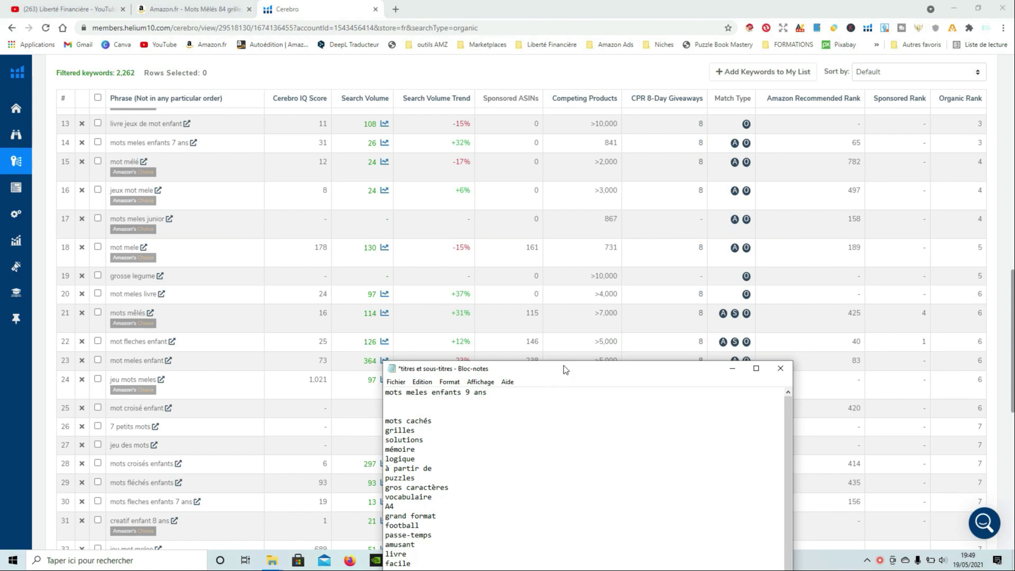
{"action": "left_click_drag", "start_coordinate": [564, 369], "coordinate": [808, 133]}
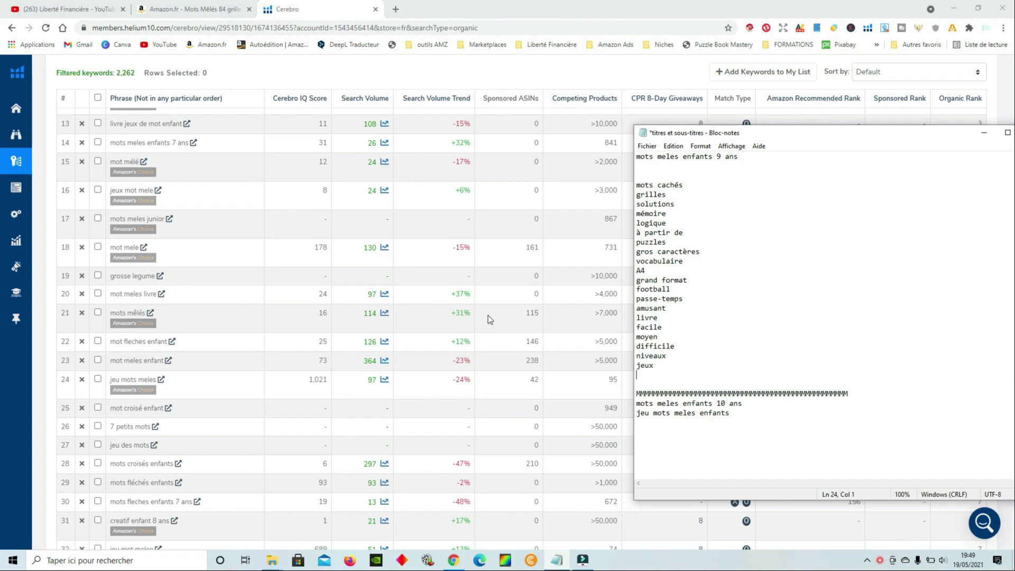
{"action": "left_click_drag", "start_coordinate": [827, 133], "coordinate": [752, 60]}
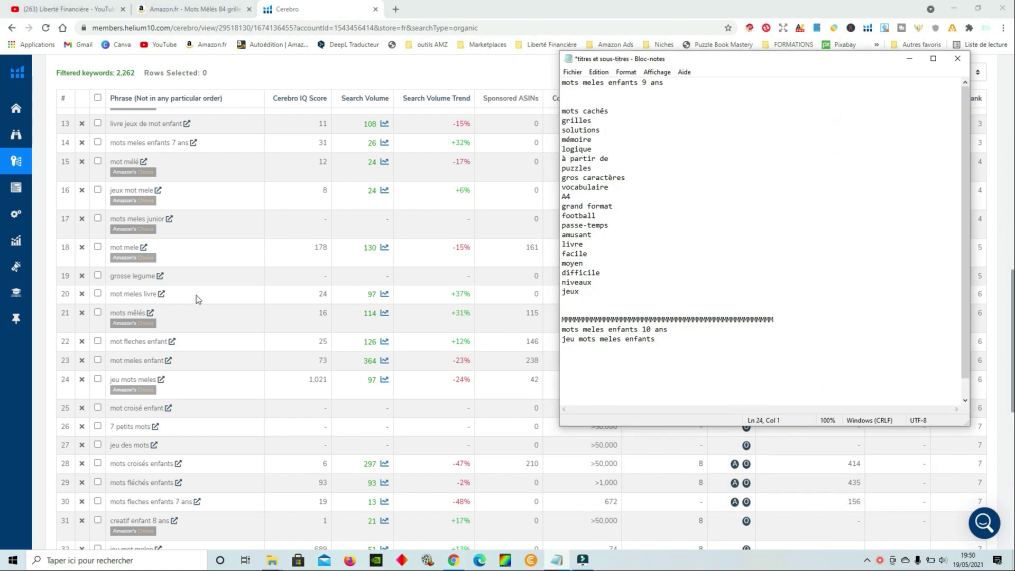
{"action": "scroll", "coordinate": [191, 293], "scroll_direction": "down", "scroll_amount": 2}
{"action": "scroll", "coordinate": [189, 283], "scroll_direction": "down", "scroll_amount": 1}
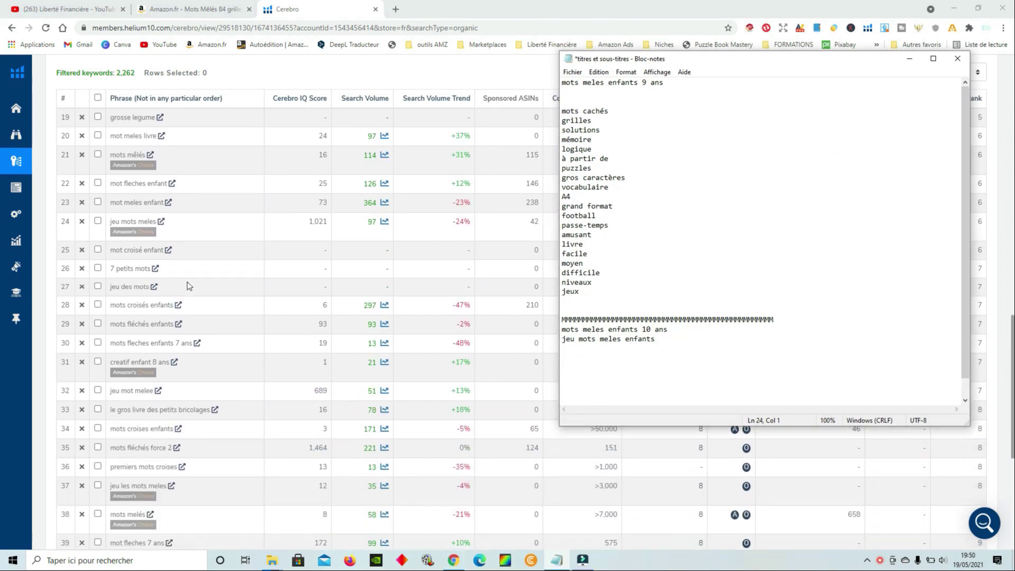
{"action": "scroll", "coordinate": [171, 269], "scroll_direction": "down", "scroll_amount": 1}
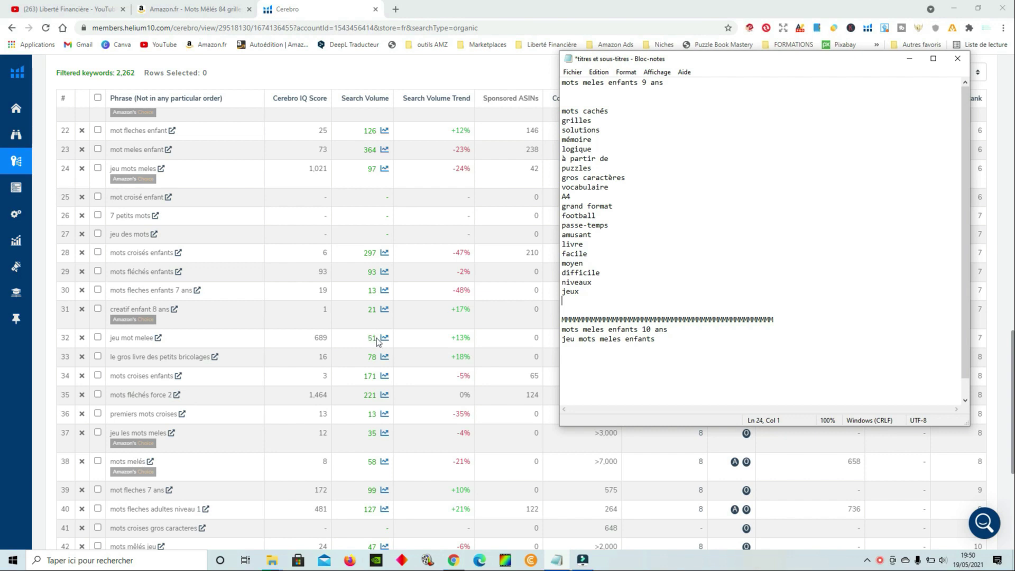
Note the spelling "melee" from row 32 in Notepad, several blank lines below "jeu mots meles enfants".
{"action": "left_click", "coordinate": [137, 338]}
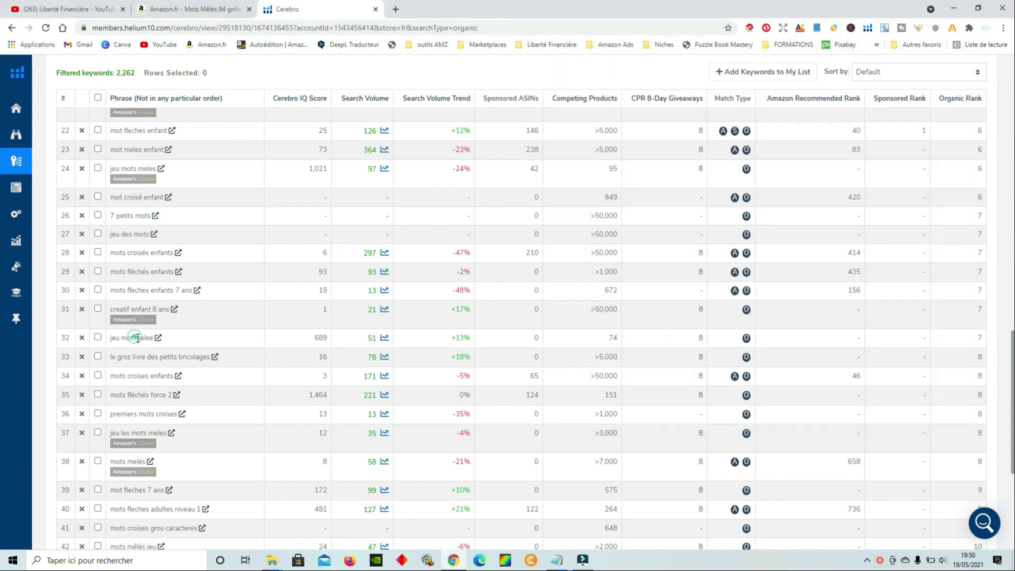
{"action": "left_click_drag", "start_coordinate": [137, 338], "coordinate": [156, 341]}
{"action": "left_click", "coordinate": [557, 560]}
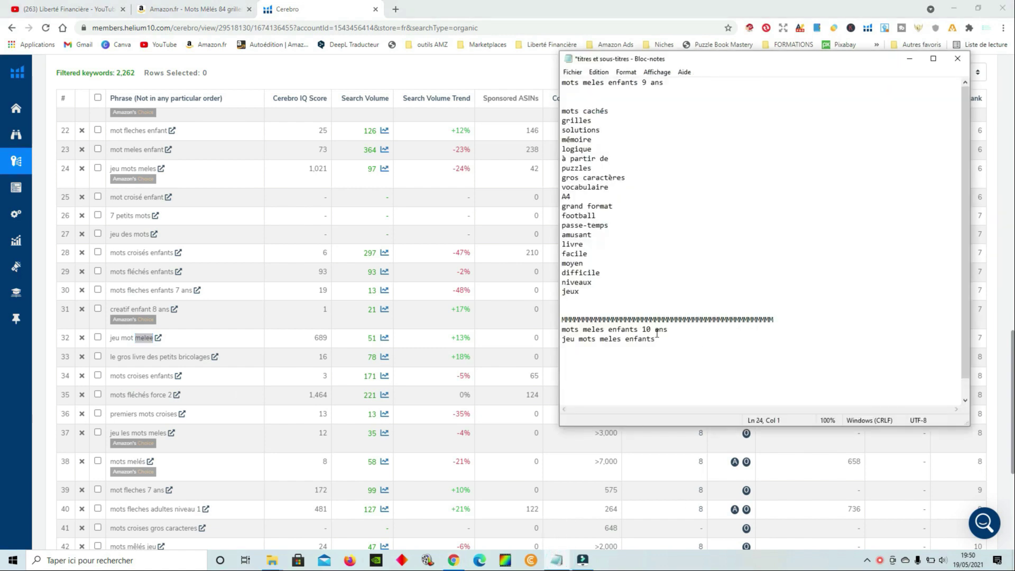
{"action": "left_click", "coordinate": [671, 341]}
{"action": "left_click_drag", "start_coordinate": [788, 60], "coordinate": [790, 46]}
{"action": "key", "text": "Return"}
{"action": "key", "text": "Return"}
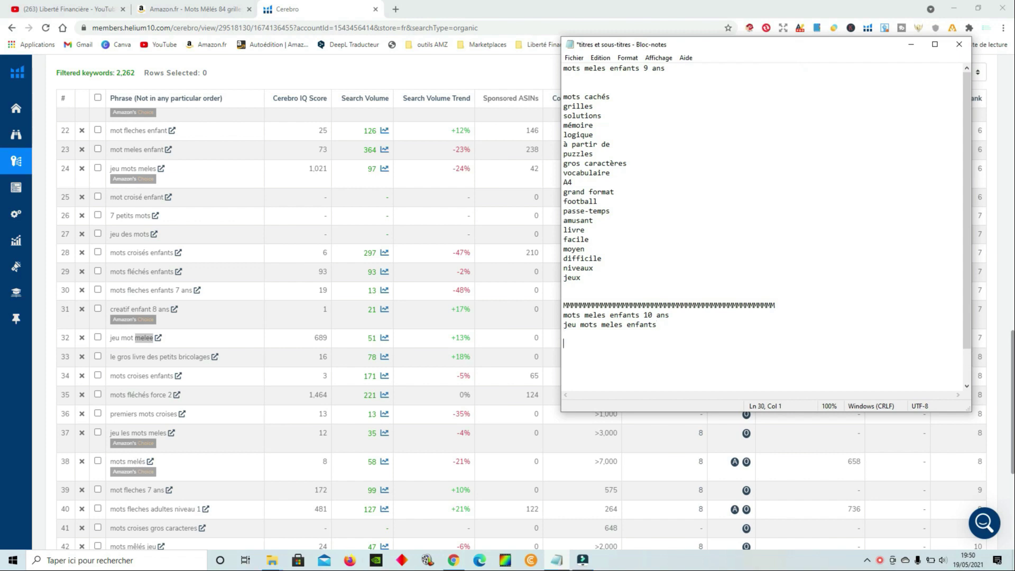
{"action": "key", "text": "Return"}
{"action": "key", "text": "Return"}
{"action": "key", "text": "Return"}
{"action": "type", "text": "melee"}
{"action": "left_click", "coordinate": [612, 374]}
Check the search volume and Cerebro IQ score of "jeu mot melee" in row 32, and bring Notepad back to the front.
{"action": "left_click", "coordinate": [370, 338]}
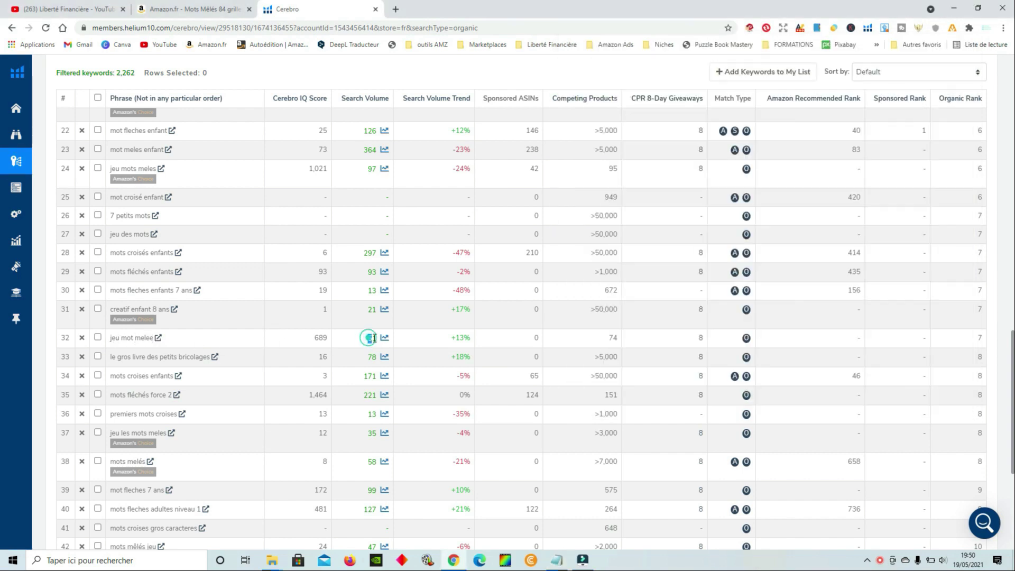
{"action": "double_click", "coordinate": [372, 338]}
{"action": "double_click", "coordinate": [317, 337]}
{"action": "left_click", "coordinate": [561, 559]}
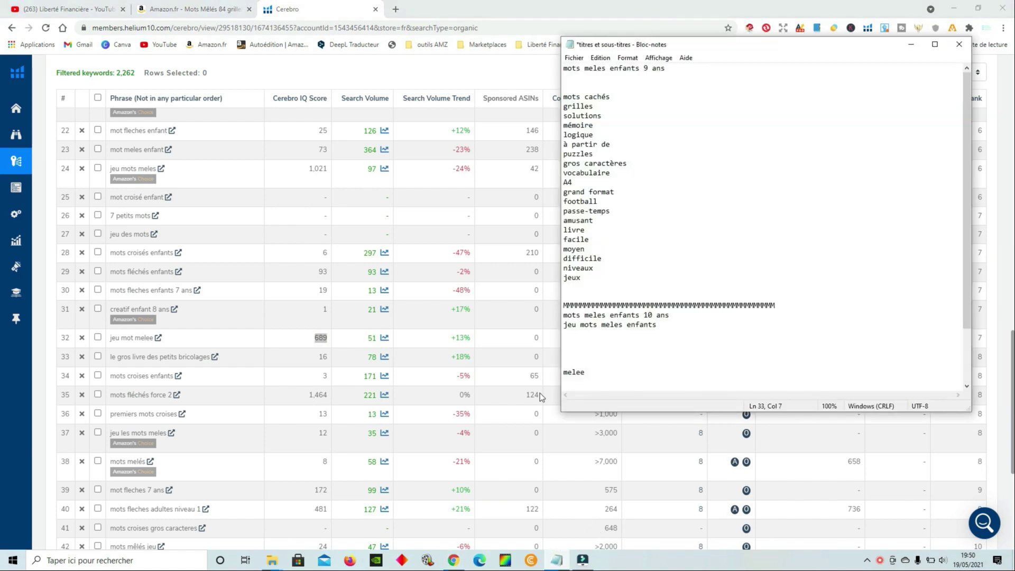
Copy the phrase "jeu de mots meles" from row 47 of the keyword table.
{"action": "scroll", "coordinate": [271, 382], "scroll_direction": "down", "scroll_amount": 3}
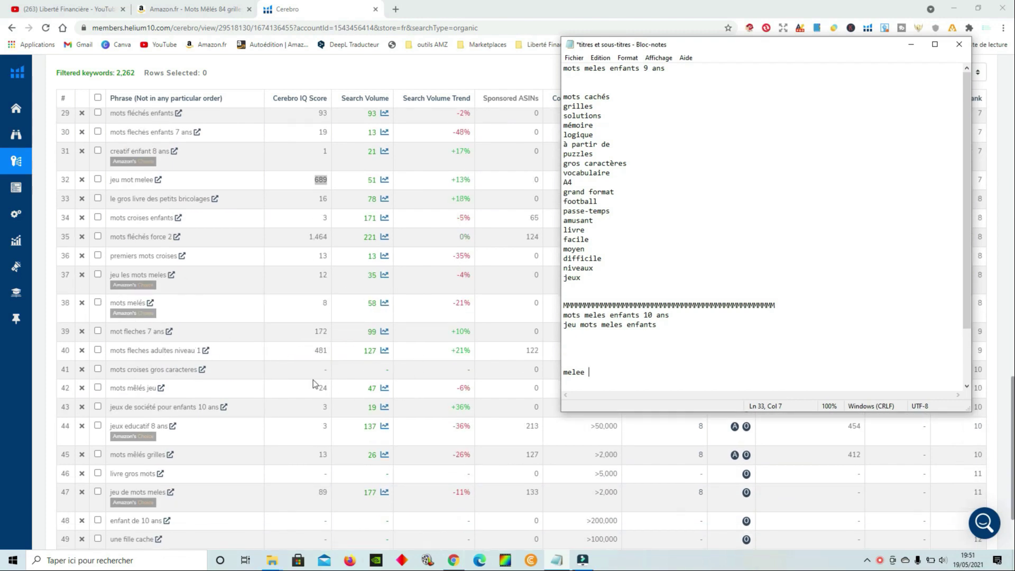
{"action": "scroll", "coordinate": [153, 354], "scroll_direction": "down", "scroll_amount": 1}
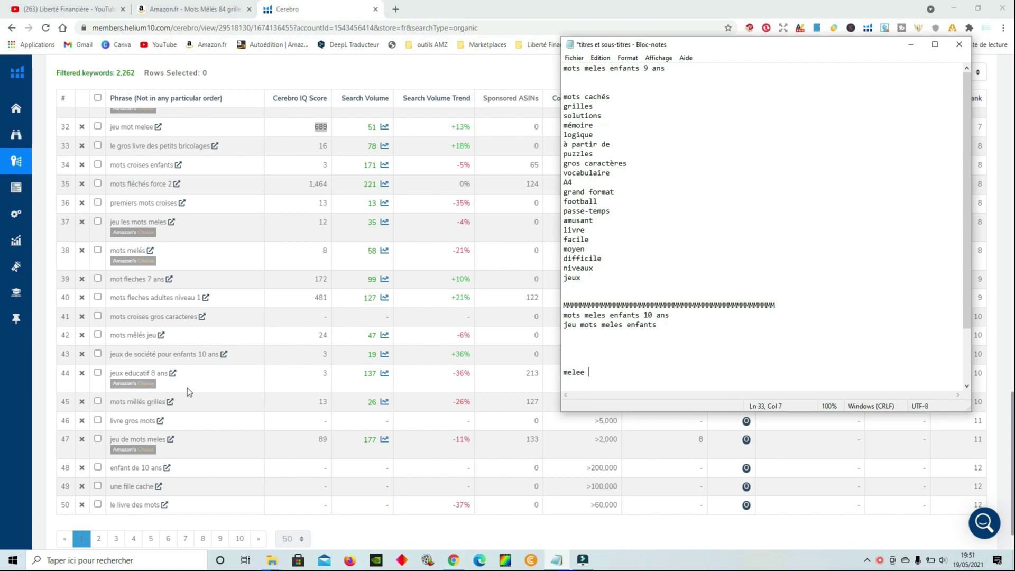
{"action": "scroll", "coordinate": [157, 452], "scroll_direction": "down", "scroll_amount": 2}
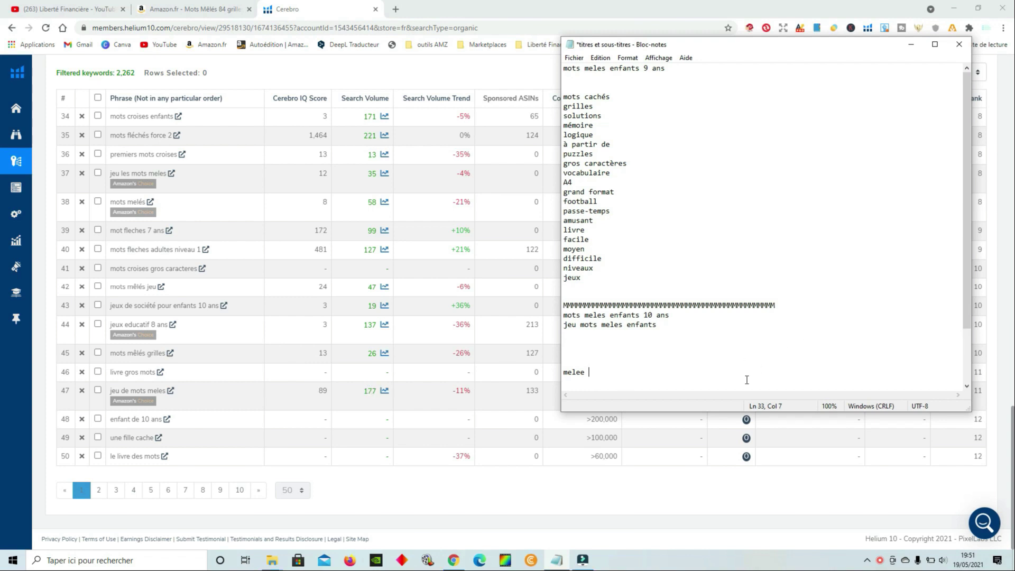
{"action": "left_click_drag", "start_coordinate": [826, 45], "coordinate": [829, 16]}
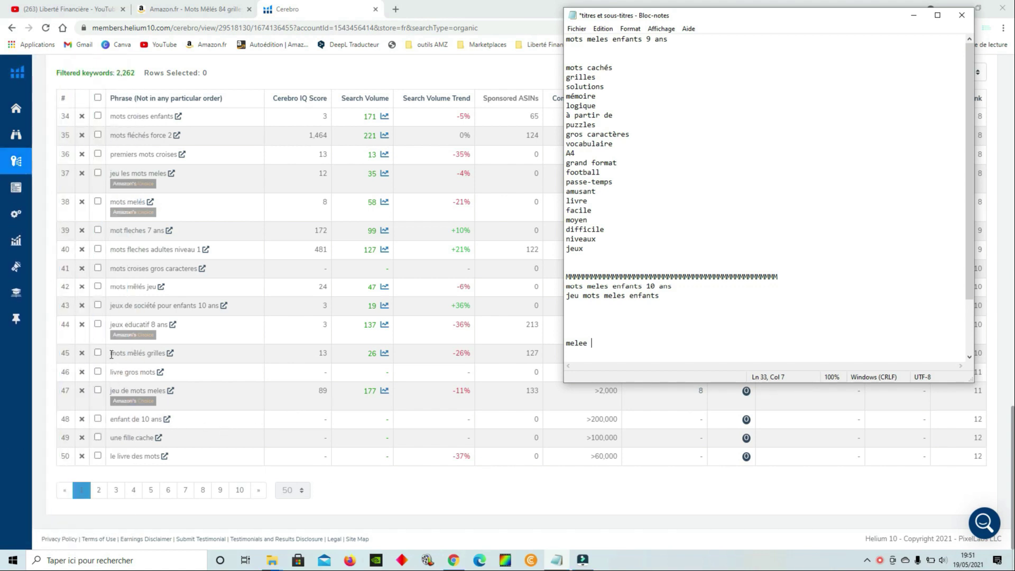
{"action": "left_click_drag", "start_coordinate": [111, 391], "coordinate": [165, 390]}
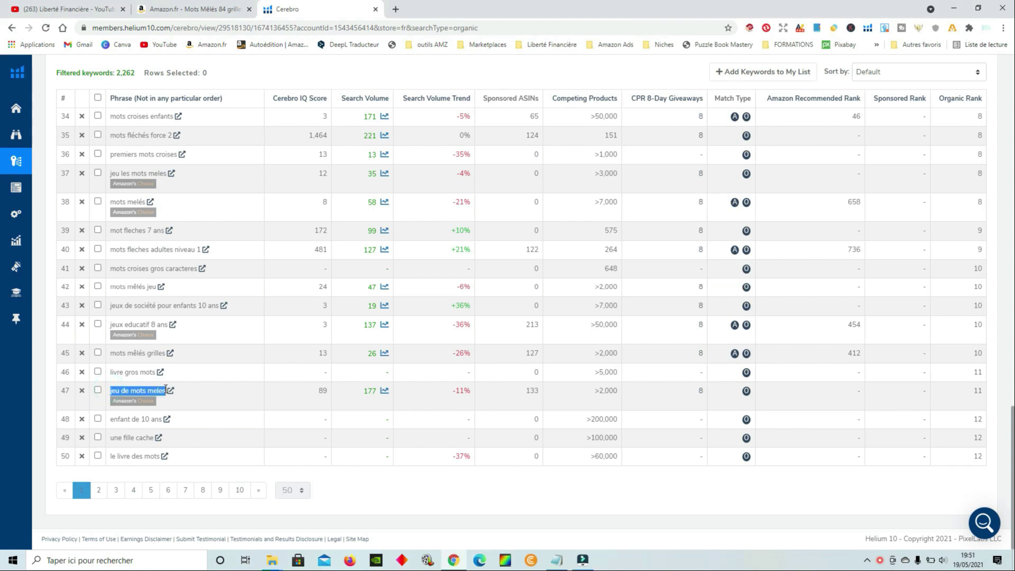
{"action": "right_click", "coordinate": [166, 389]}
{"action": "left_click", "coordinate": [196, 401]}
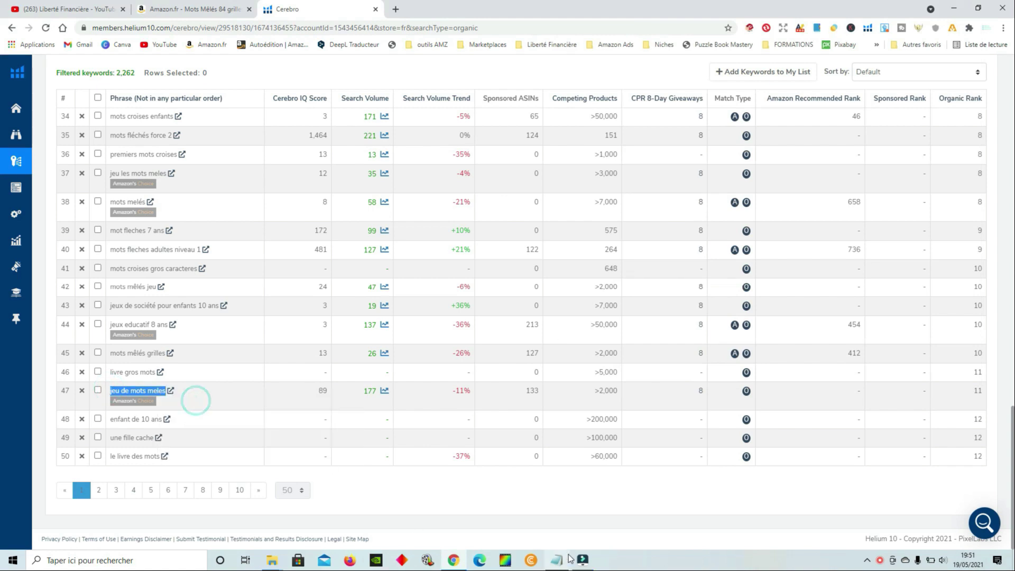
Paste "jeu de mots meles" on the line below "jeu mots meles enfants" in Notepad and place the cursor on the next line.
{"action": "left_click", "coordinate": [556, 561]}
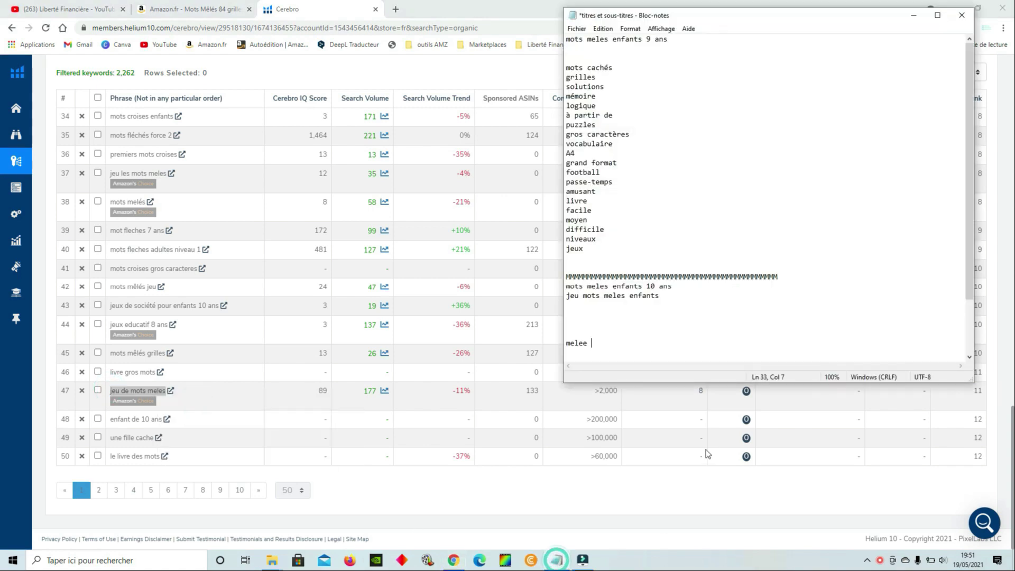
{"action": "right_click", "coordinate": [578, 306]}
{"action": "left_click", "coordinate": [617, 351]}
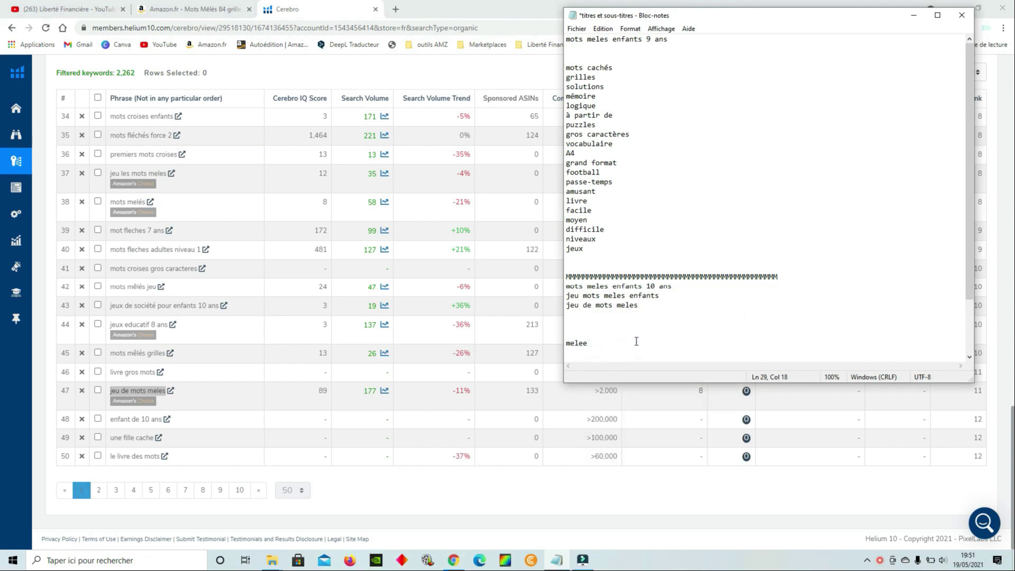
{"action": "left_click", "coordinate": [603, 316]}
Look back through the Cerebro keyword table up to the filters, moving the Notepad window to the middle of the page.
{"action": "scroll", "coordinate": [248, 289], "scroll_direction": "up", "scroll_amount": 3}
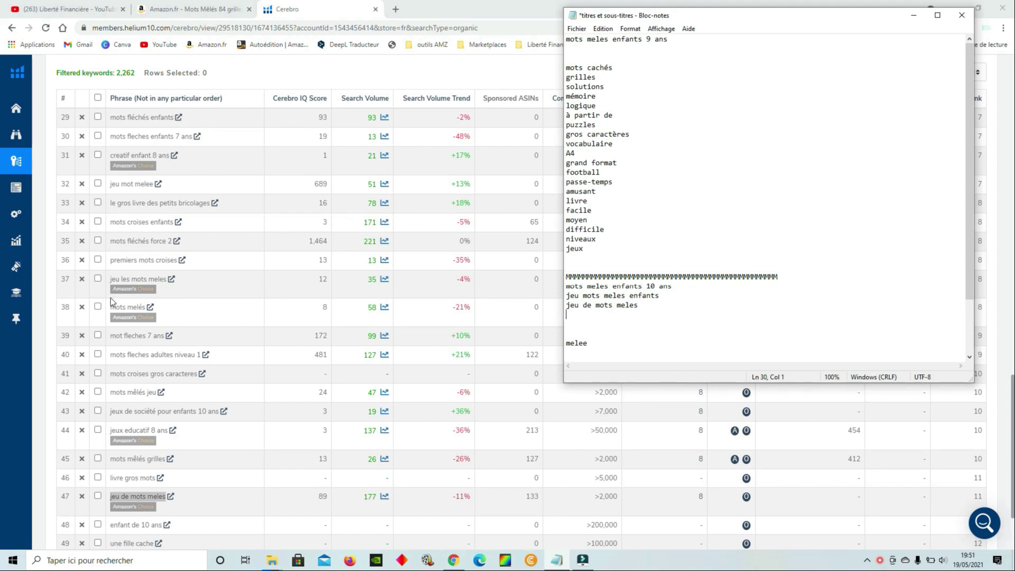
{"action": "scroll", "coordinate": [151, 258], "scroll_direction": "up", "scroll_amount": 6}
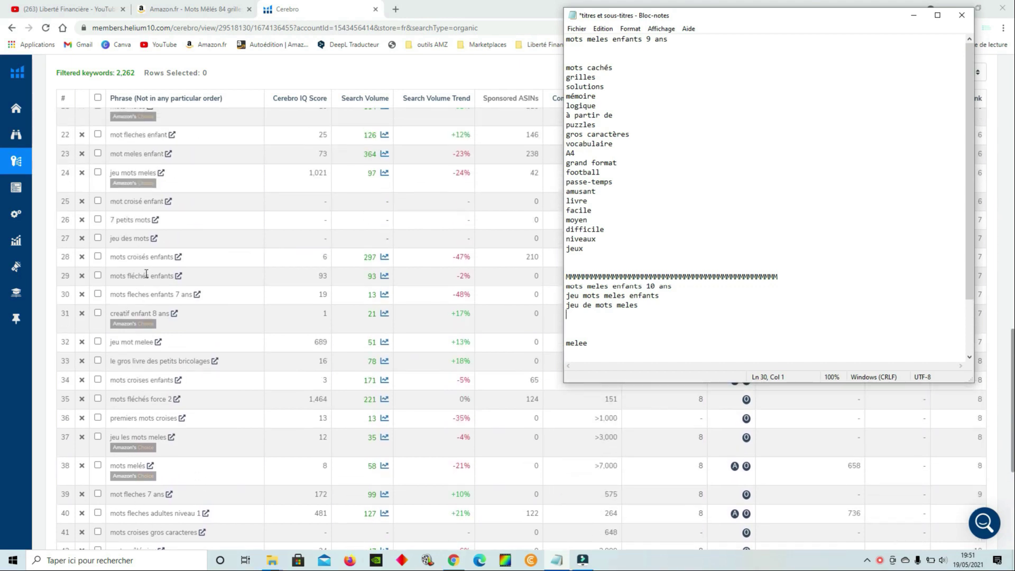
{"action": "scroll", "coordinate": [145, 263], "scroll_direction": "up", "scroll_amount": 5}
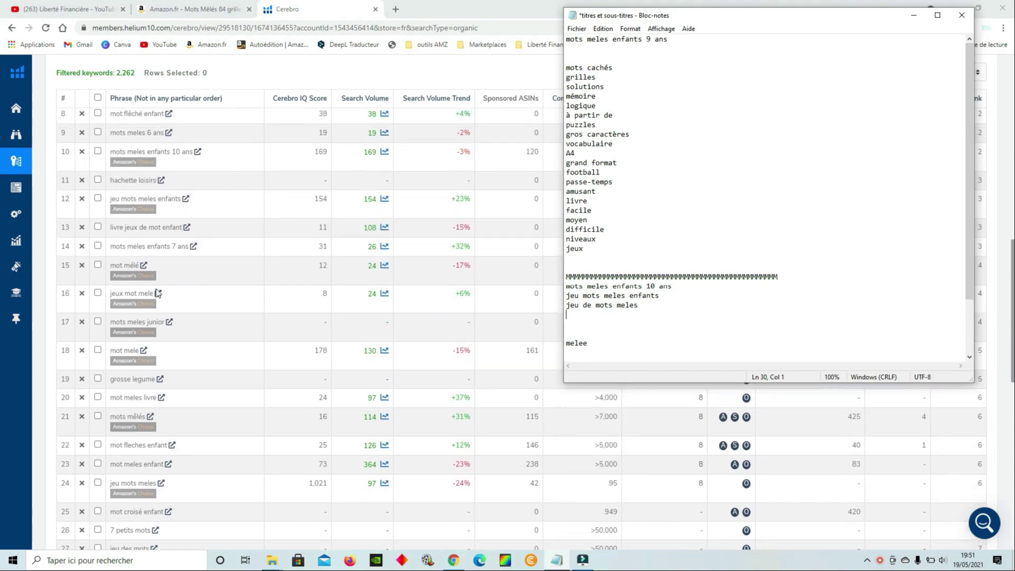
{"action": "left_click_drag", "start_coordinate": [760, 26], "coordinate": [528, 62]}
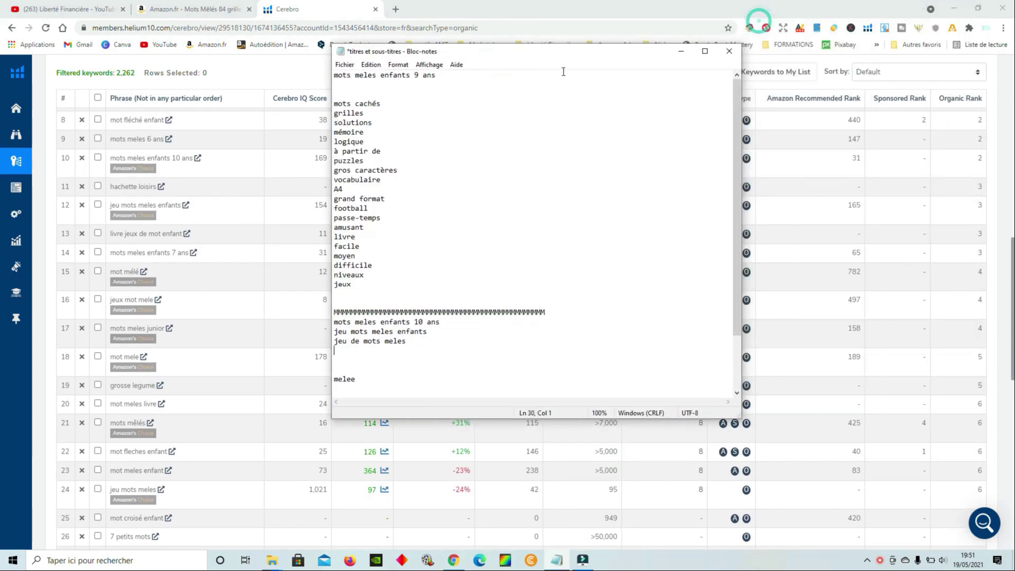
{"action": "scroll", "coordinate": [944, 250], "scroll_direction": "up", "scroll_amount": 10}
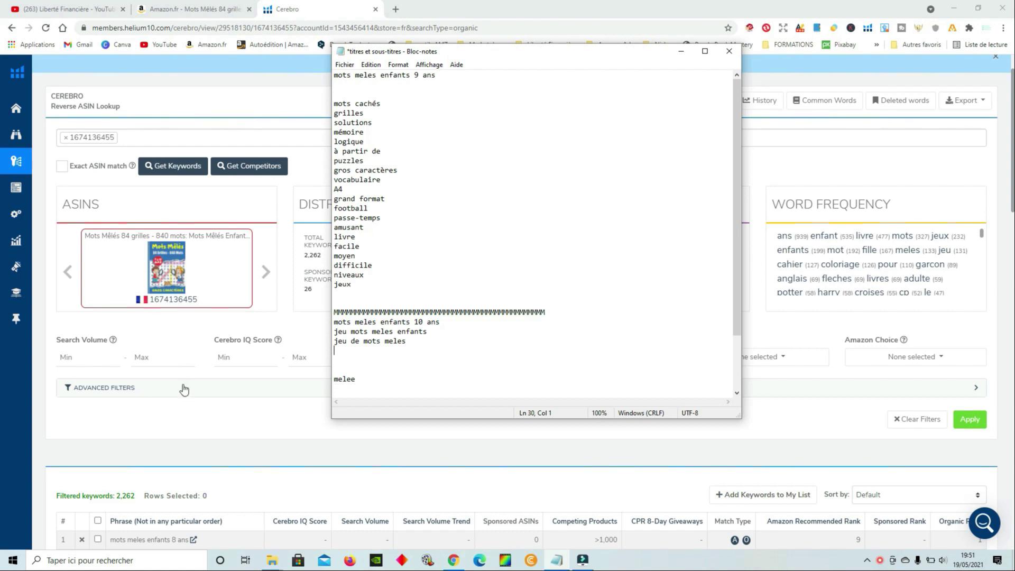
Start the subtitle "livre de jeu mots cachés" on the line below "mots meles enfants 9 ans" in Notepad.
{"action": "left_click", "coordinate": [343, 86]}
{"action": "type", "text": "livre de"}
{"action": "key", "text": "BackSpace"}
{"action": "key", "text": "BackSpace"}
{"action": "key", "text": "BackSpace"}
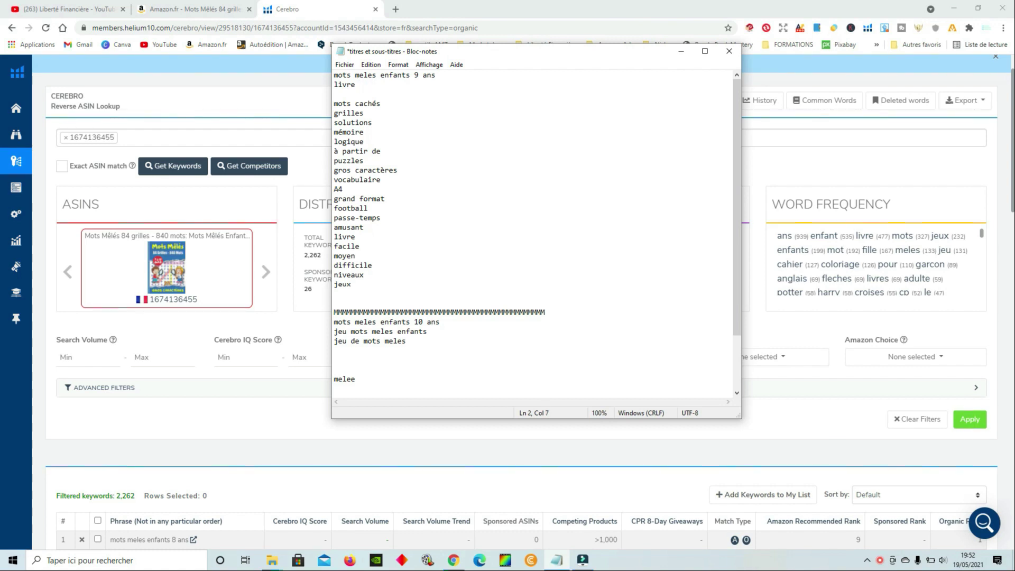
{"action": "type", "text": "de jeu lots cachés"}
{"action": "left_click", "coordinate": [393, 84]}
{"action": "key", "text": "BackSpace"}
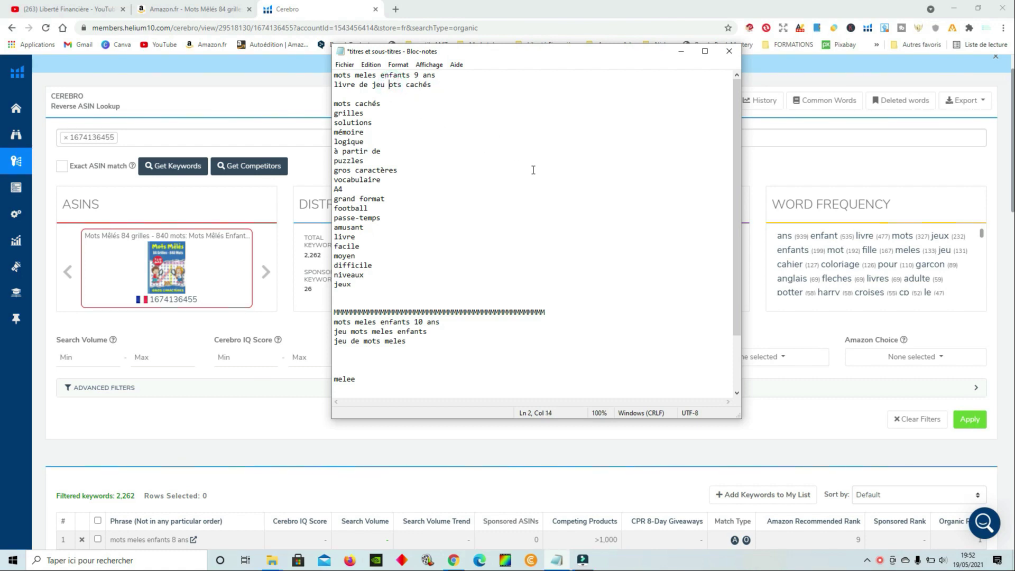
{"action": "type", "text": "m"}
Append "à partir de 9 ans" to the subtitle line and leave the cursor at its end.
{"action": "left_click", "coordinate": [455, 85]}
{"action": "type", "text": "à partir de 9 ans"}
{"action": "left_click", "coordinate": [389, 87]}
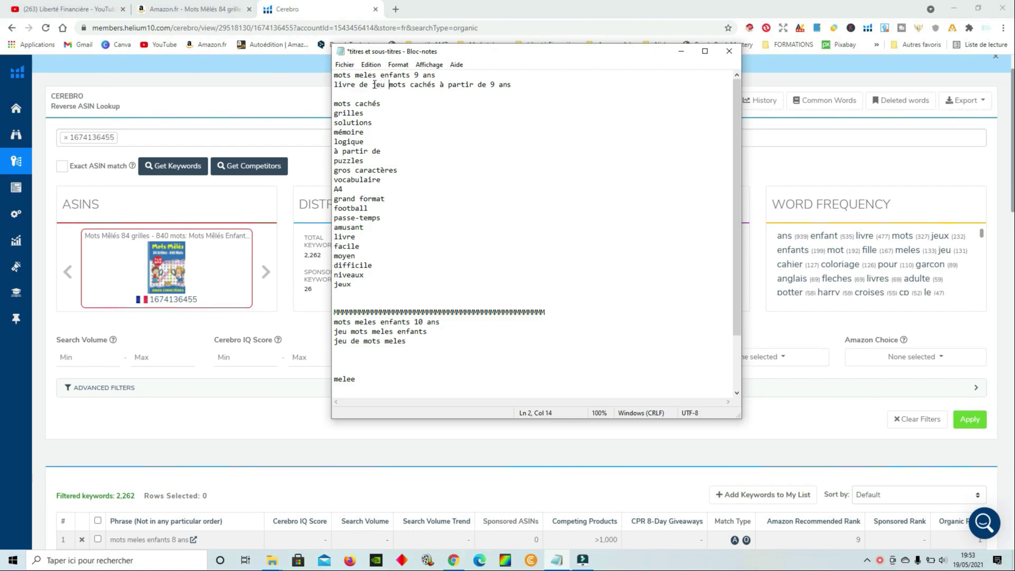
{"action": "left_click", "coordinate": [373, 85]}
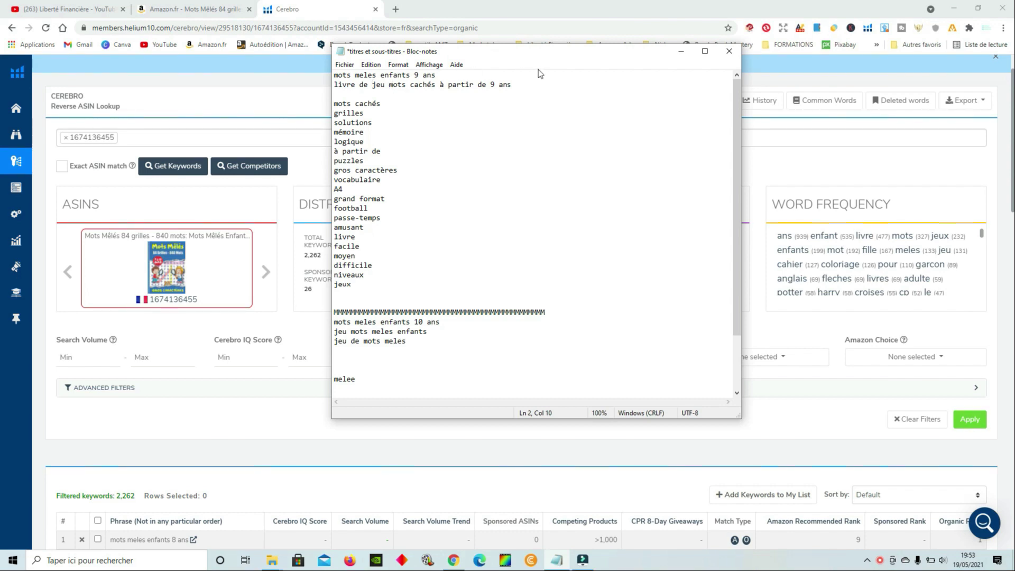
{"action": "left_click", "coordinate": [536, 86]}
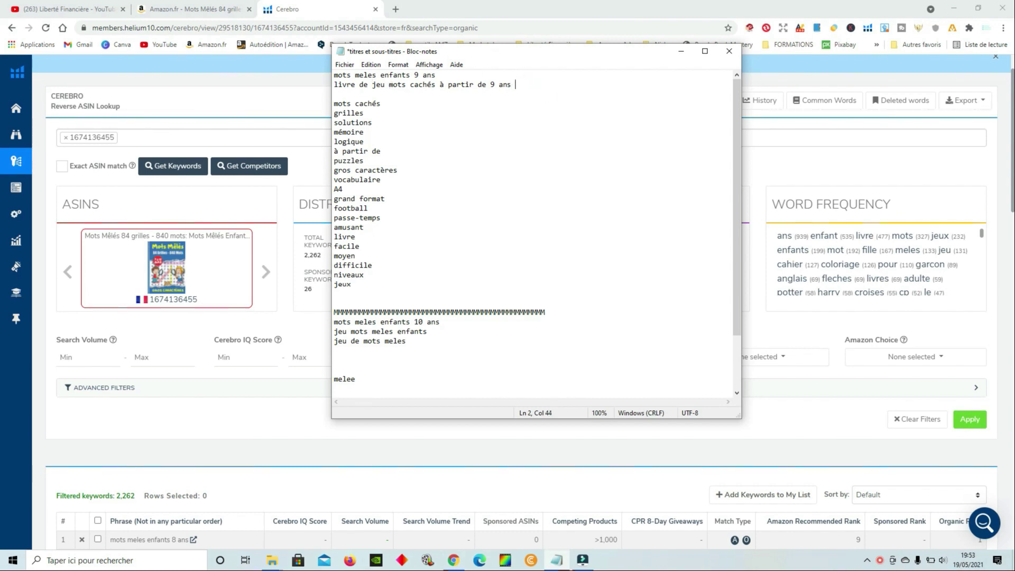
{"action": "type", "text": ","}
{"action": "key", "text": "BackSpace"}
{"action": "key", "text": "BackSpace"}
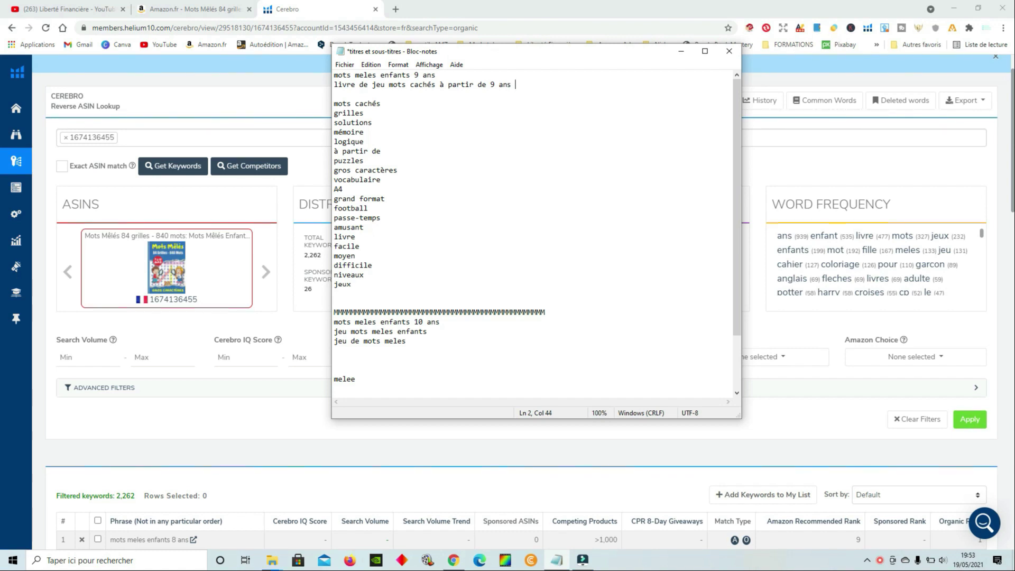
Add the separator "|" and the phrase "100 puzzles gros caractères" to the end of the subtitle line.
{"action": "type", "text": "|"}
{"action": "type", "text": "100 puzzles"}
{"action": "type", "text": "go"}
{"action": "key", "text": "BackSpace"}
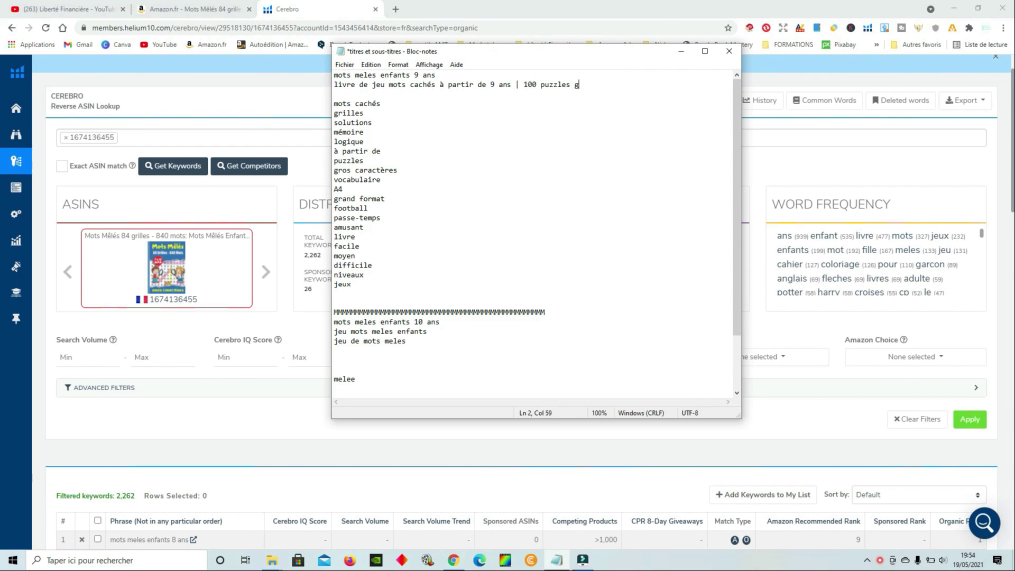
{"action": "type", "text": "ros caractères"}
Continue the subtitle with "pour développer la mémoire et la logique".
{"action": "type", "text": "pour développ"}
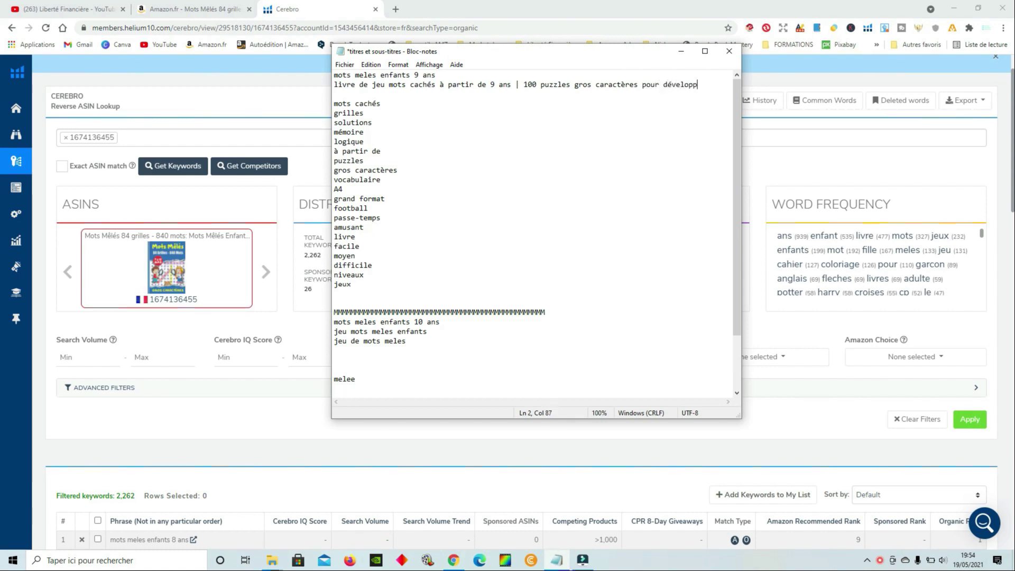
{"action": "type", "text": "er la mé"}
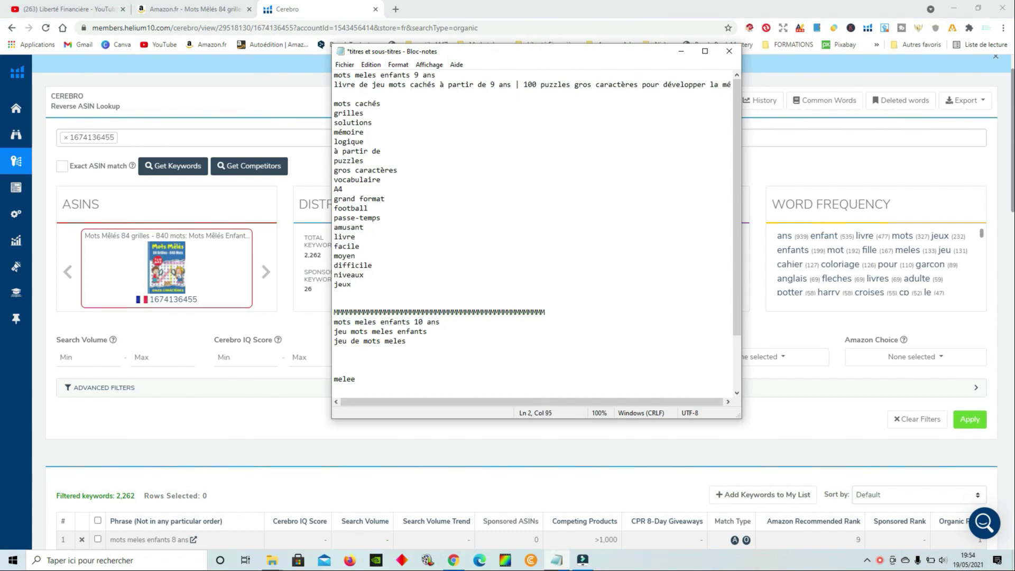
{"action": "type", "text": "moire e"}
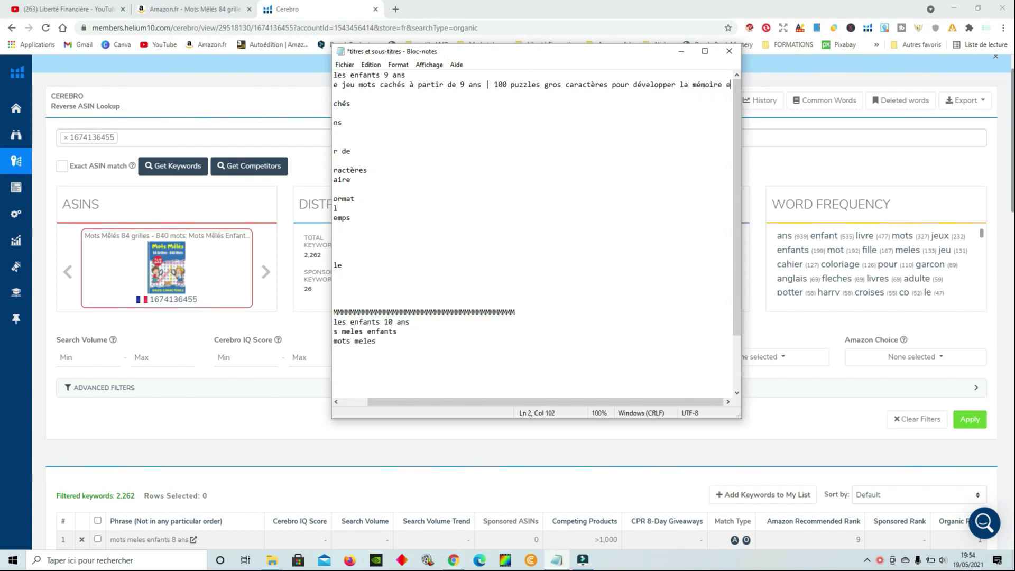
{"action": "type", "text": "t la logique"}
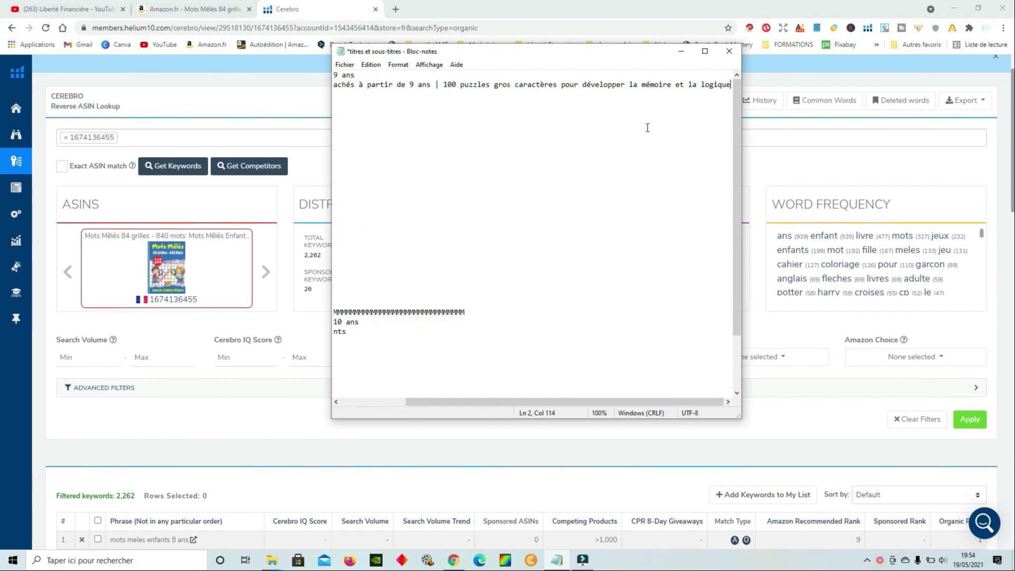
Maximize the Notepad window and append "| idée cadeau enfant" to the end of the subtitle.
{"action": "left_click", "coordinate": [705, 52]}
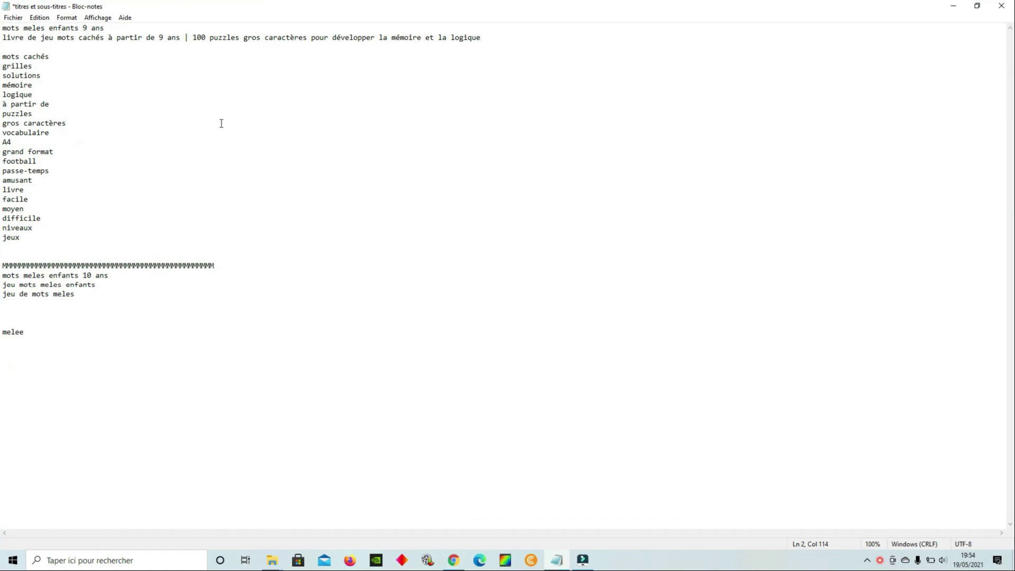
{"action": "left_click", "coordinate": [490, 37]}
{"action": "type", "text": "|"}
{"action": "type", "text": "idée cadeau enfant"}
Move "idée cadeau enfant" from the subtitle to the line after "melee", leaving a single space between them.
{"action": "left_click_drag", "start_coordinate": [489, 37], "coordinate": [573, 37]}
{"action": "right_click", "coordinate": [555, 37]}
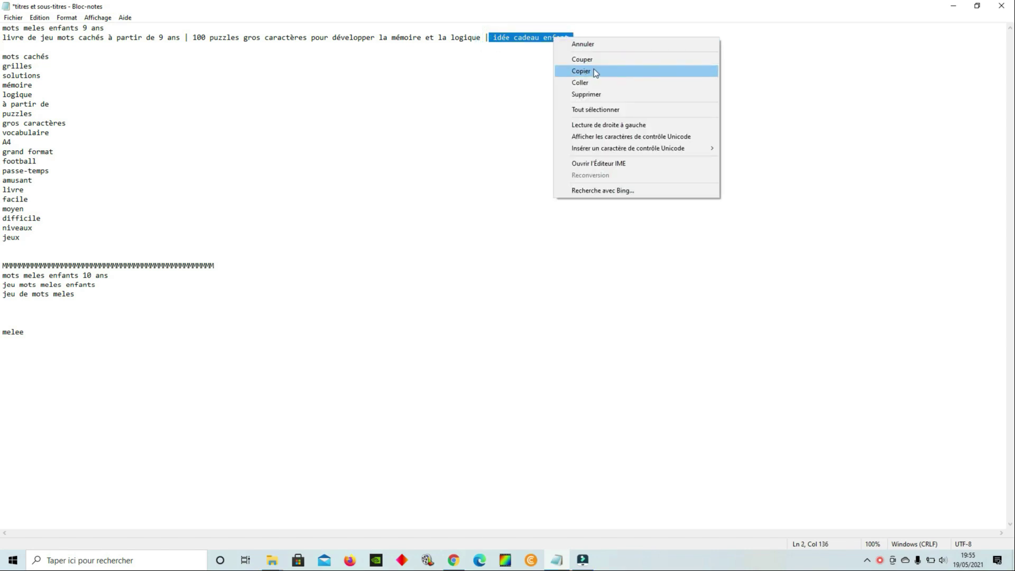
{"action": "left_click", "coordinate": [586, 59]}
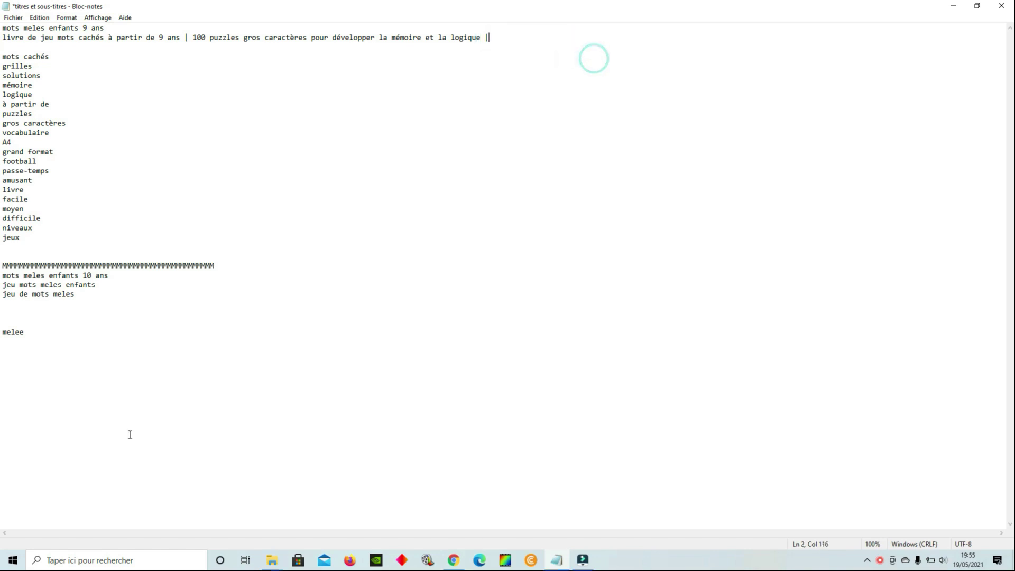
{"action": "left_click", "coordinate": [34, 331]}
{"action": "right_click", "coordinate": [41, 332]}
{"action": "left_click", "coordinate": [84, 377]}
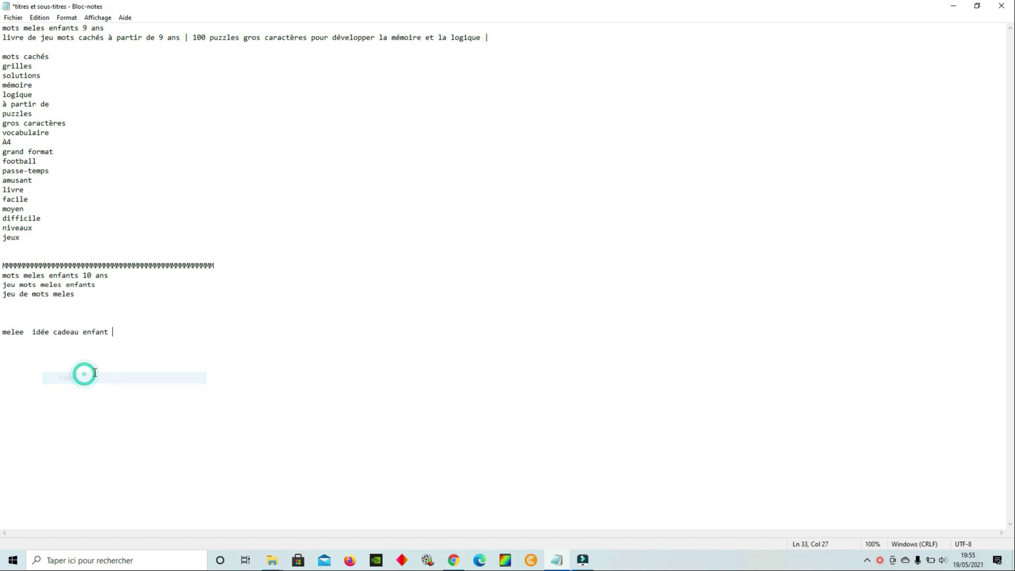
{"action": "left_click", "coordinate": [32, 332]}
{"action": "key", "text": "BackSpace"}
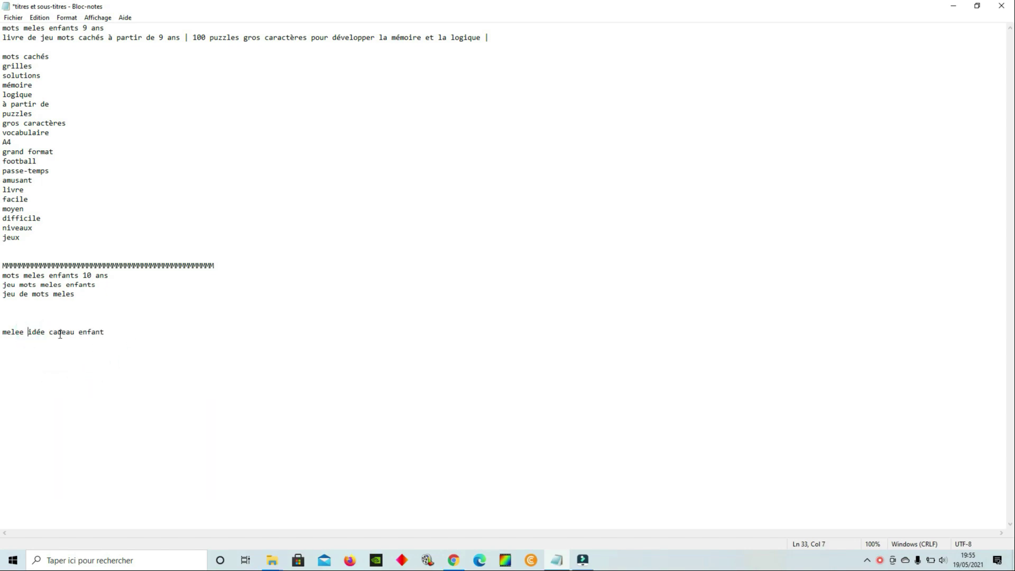
Append "noel anniversaire" to the "melee idée cadeau enfant" keyword line and restore Notepad to its smaller window.
{"action": "left_click", "coordinate": [152, 332]}
{"action": "type", "text": "noel anniversaire"}
{"action": "left_click", "coordinate": [116, 332]}
{"action": "left_click", "coordinate": [126, 331]}
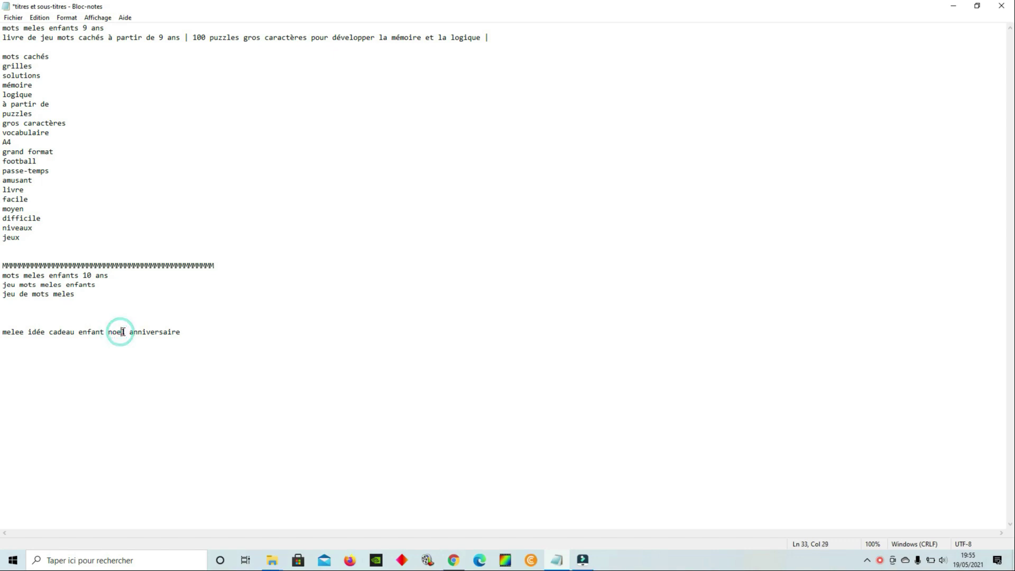
{"action": "left_click_drag", "start_coordinate": [127, 331], "coordinate": [108, 331]}
{"action": "left_click", "coordinate": [195, 330]}
{"action": "left_click", "coordinate": [977, 6]}
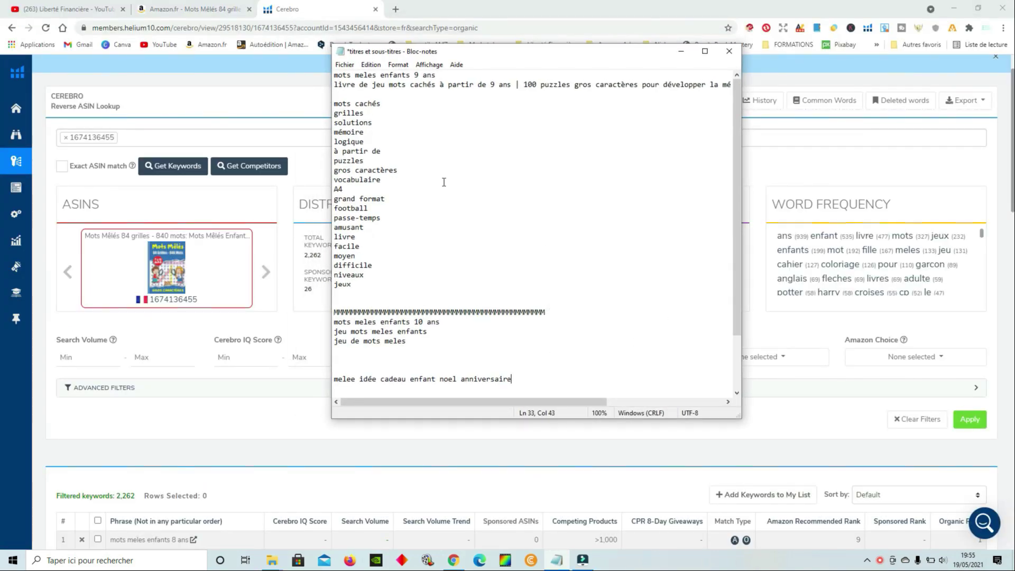
Switch to the Amazon.fr product page and search the store again for "mots meles enfants 9 ans".
{"action": "scroll", "coordinate": [148, 402], "scroll_direction": "down", "scroll_amount": 1}
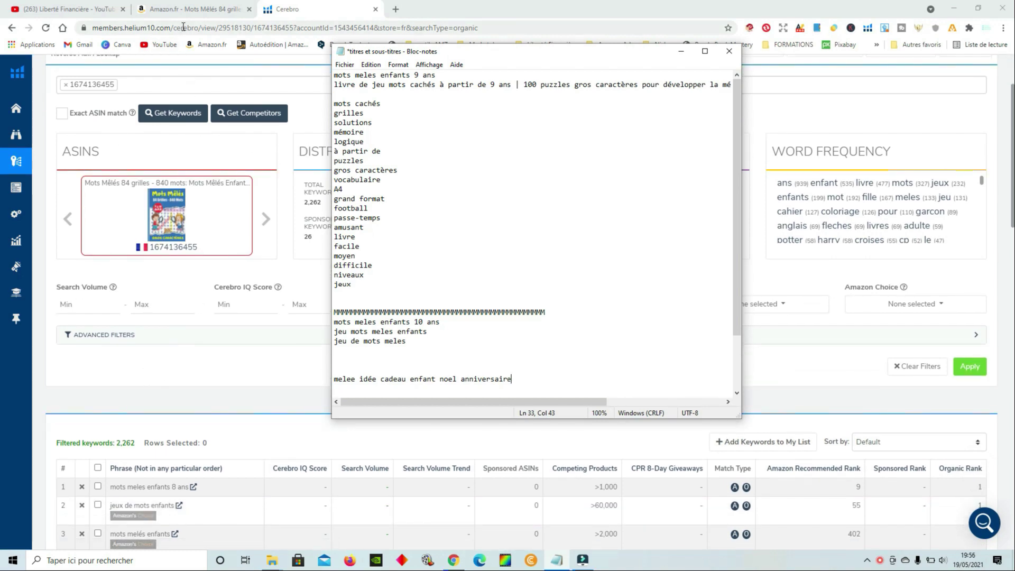
{"action": "left_click", "coordinate": [192, 10]}
{"action": "scroll", "coordinate": [892, 160], "scroll_direction": "down", "scroll_amount": 1}
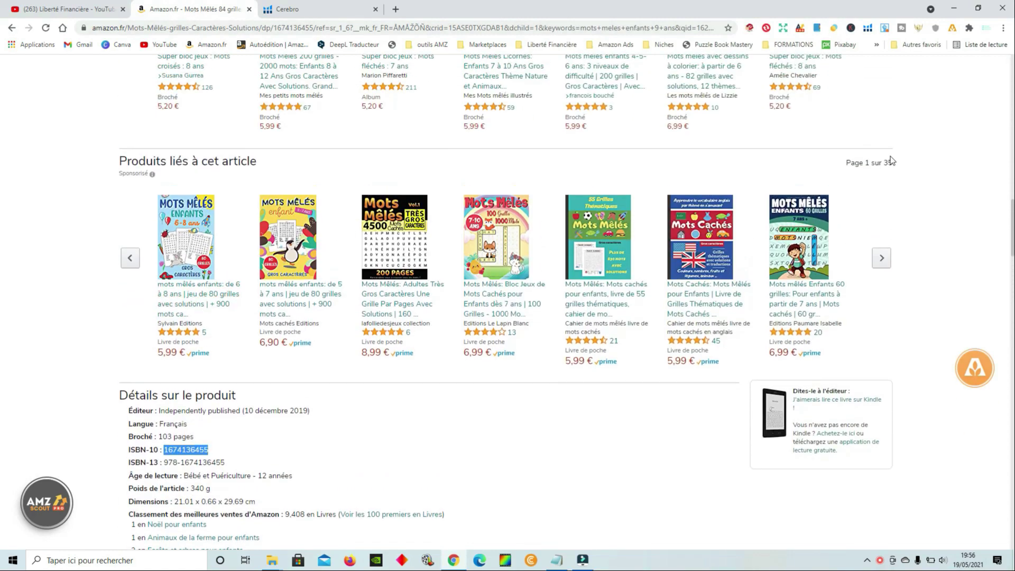
{"action": "left_click_drag", "start_coordinate": [1010, 222], "coordinate": [1010, 75]}
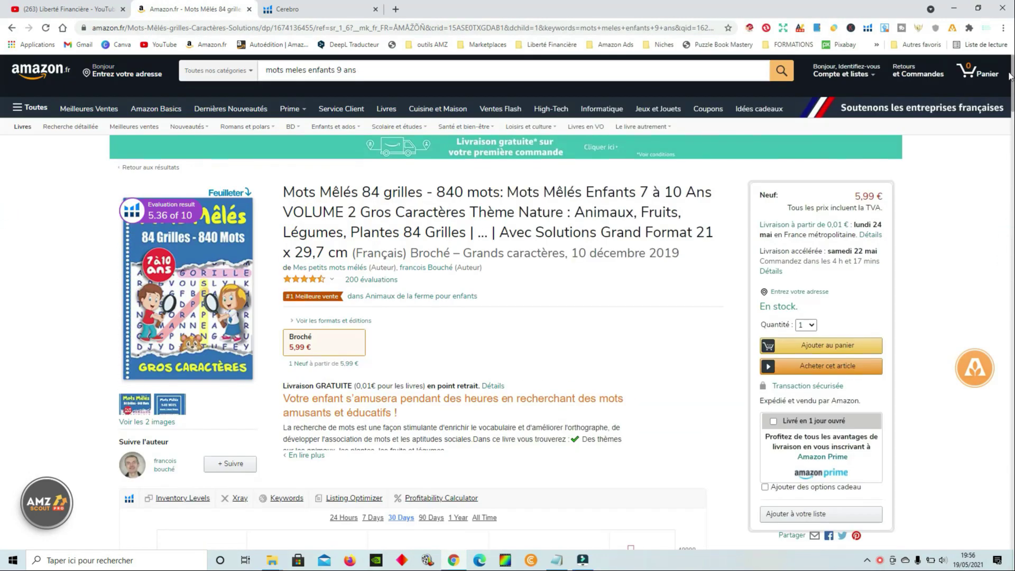
{"action": "left_click", "coordinate": [361, 66]}
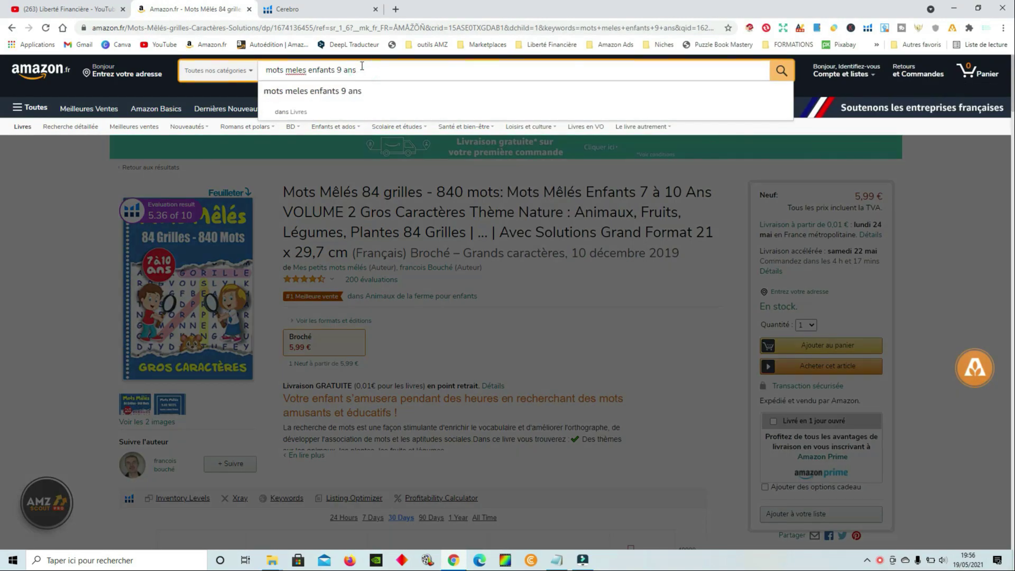
{"action": "key", "text": "BackSpace"}
{"action": "key", "text": "BackSpace"}
{"action": "key", "text": "BackSpace"}
{"action": "key", "text": "BackSpace"}
{"action": "key", "text": "BackSpace"}
{"action": "key", "text": "BackSpace"}
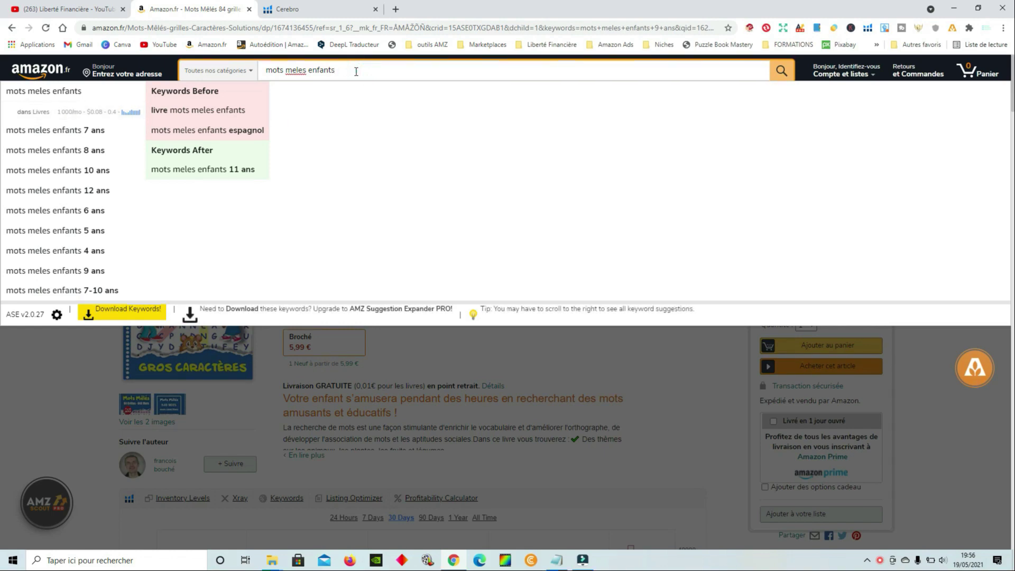
{"action": "type", "text": "9 ans"}
{"action": "key", "text": "Return"}
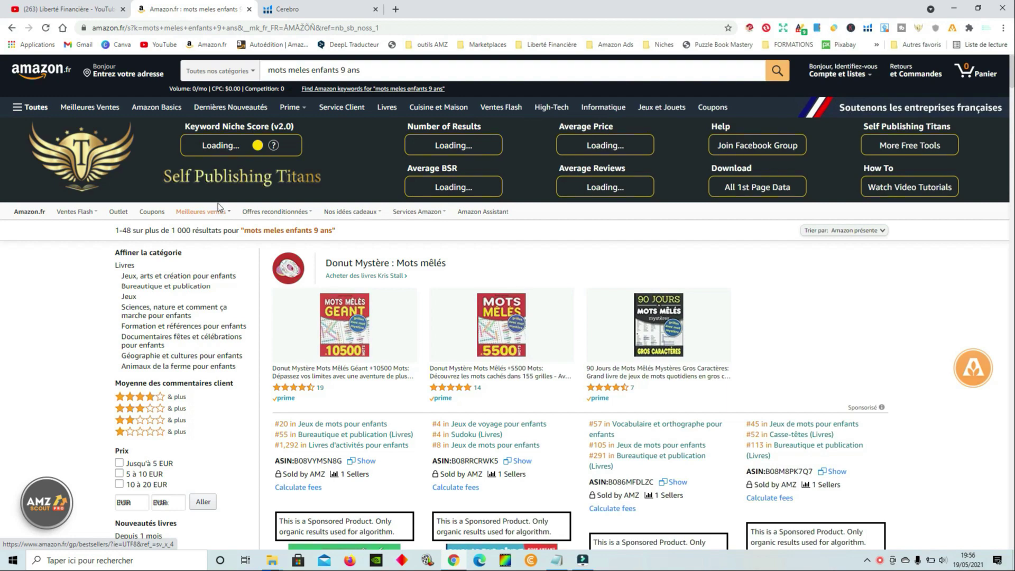
Examine the titles and subtitles of the competing word-search books in the Amazon.fr results.
{"action": "scroll", "coordinate": [380, 179], "scroll_direction": "down", "scroll_amount": 6}
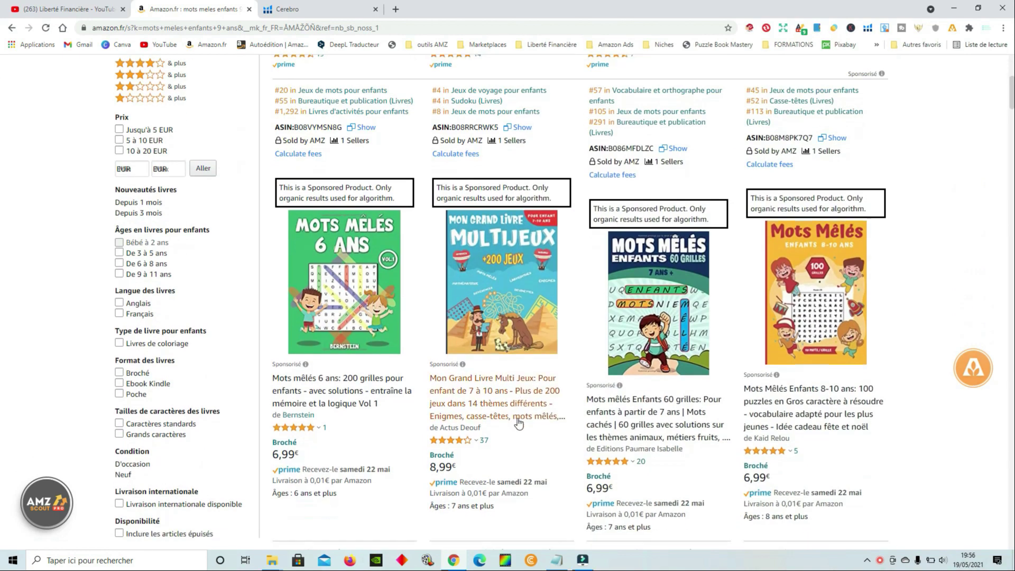
{"action": "scroll", "coordinate": [453, 354], "scroll_direction": "down", "scroll_amount": 5}
{"action": "scroll", "coordinate": [453, 354], "scroll_direction": "up", "scroll_amount": 4}
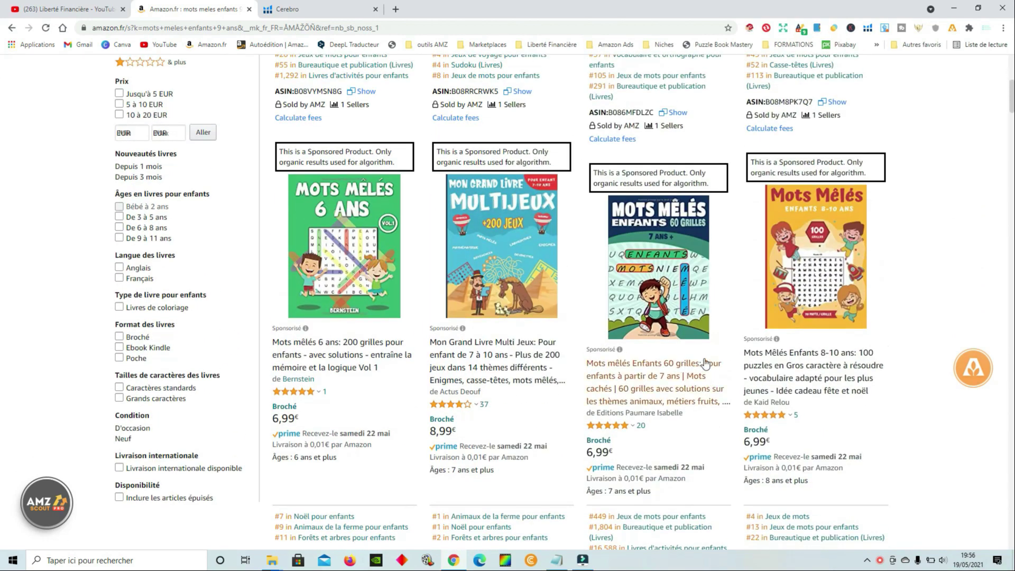
{"action": "scroll", "coordinate": [765, 181], "scroll_direction": "up", "scroll_amount": 2}
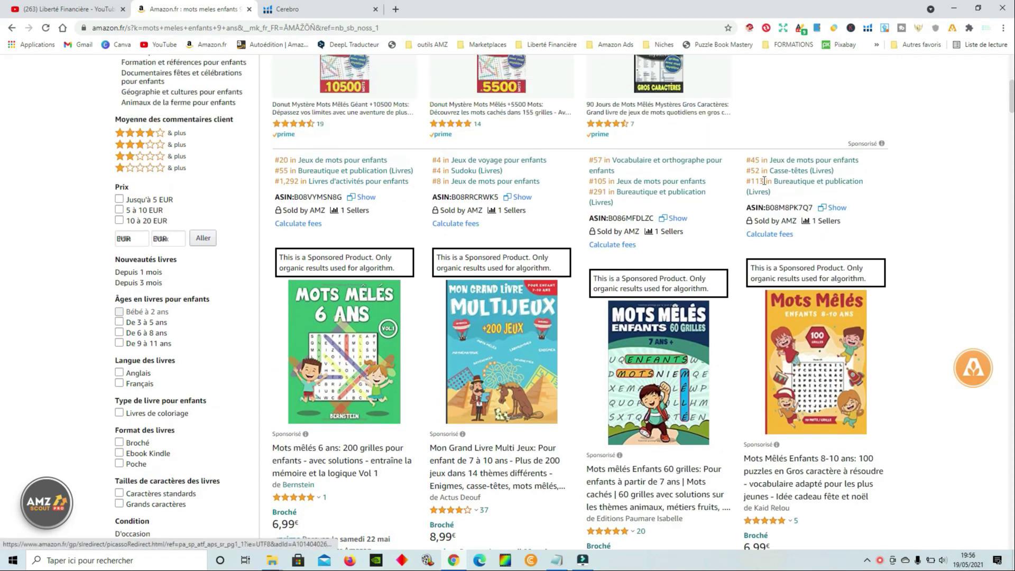
{"action": "scroll", "coordinate": [765, 180], "scroll_direction": "down", "scroll_amount": 4}
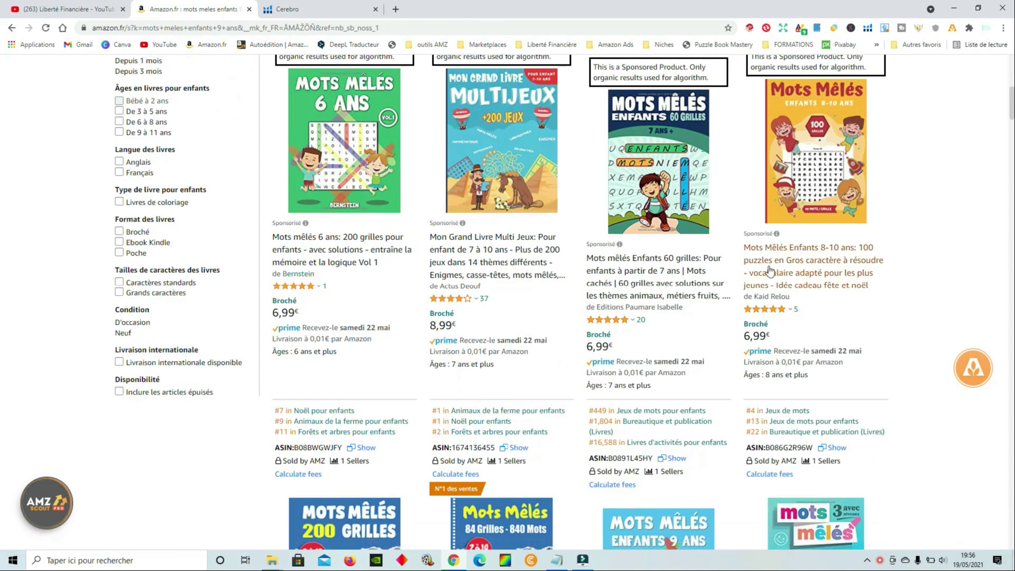
{"action": "scroll", "coordinate": [724, 391], "scroll_direction": "down", "scroll_amount": 4}
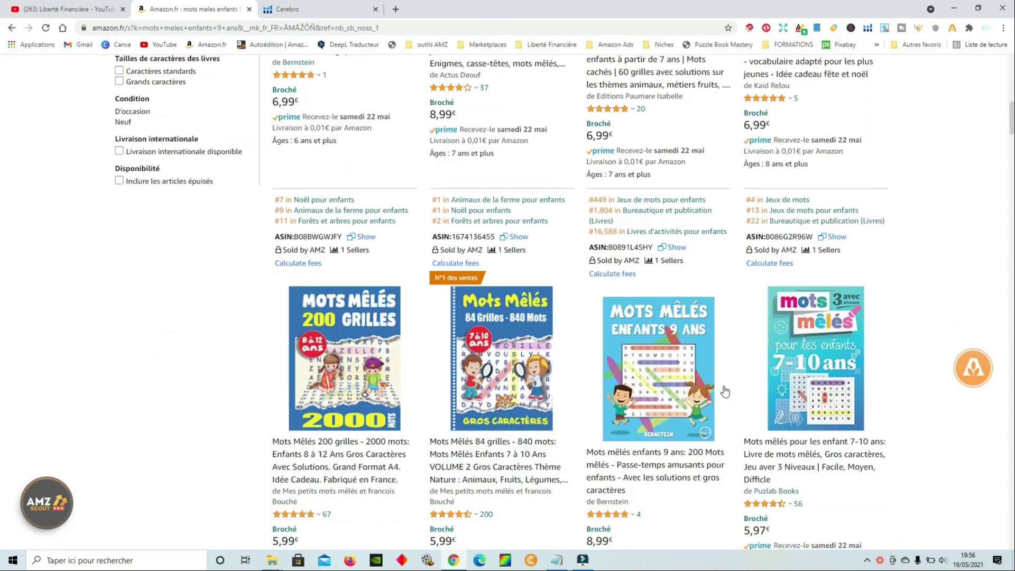
{"action": "scroll", "coordinate": [724, 392], "scroll_direction": "down", "scroll_amount": 4}
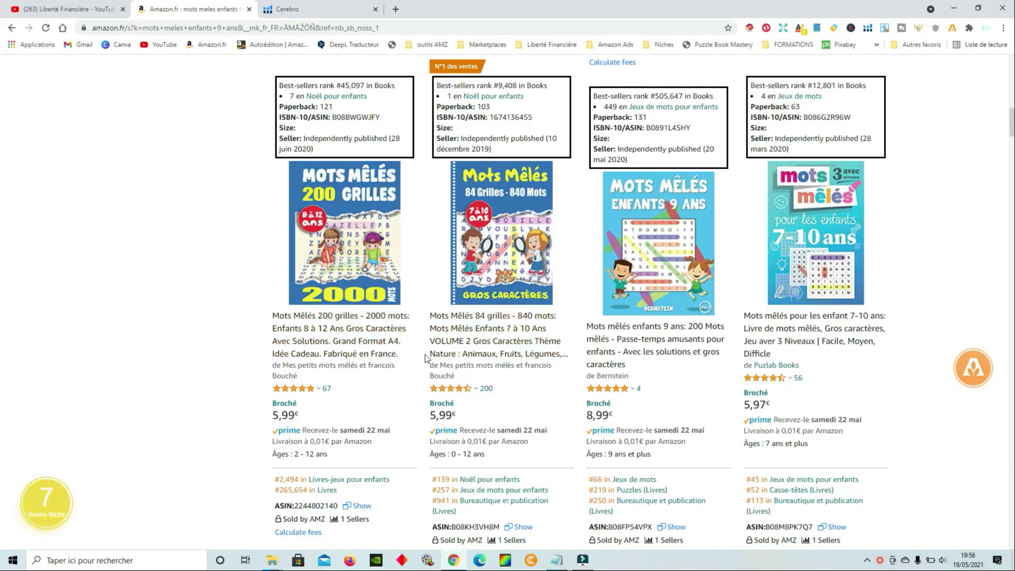
{"action": "scroll", "coordinate": [845, 367], "scroll_direction": "down", "scroll_amount": 6}
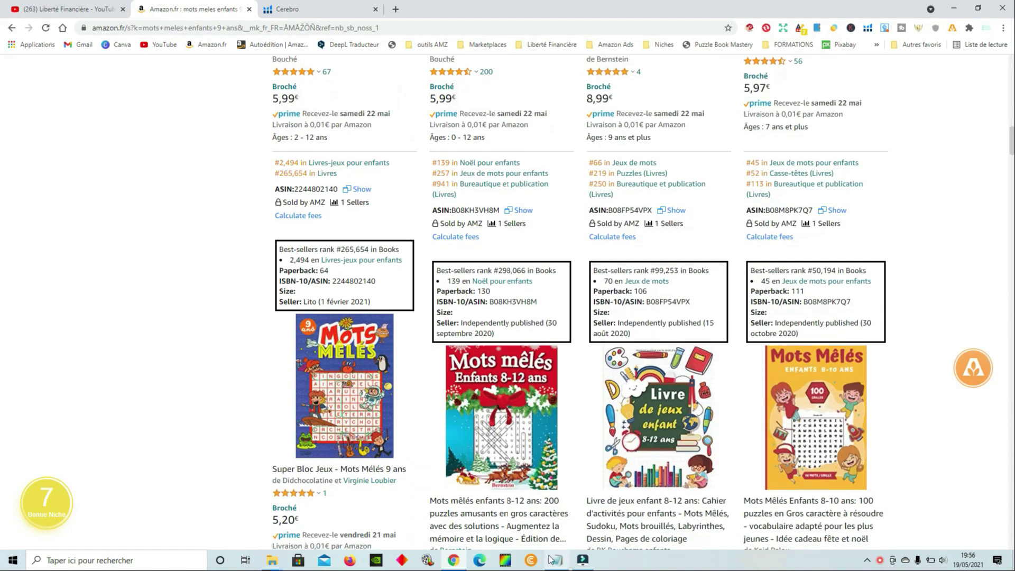
{"action": "left_click", "coordinate": [551, 559]}
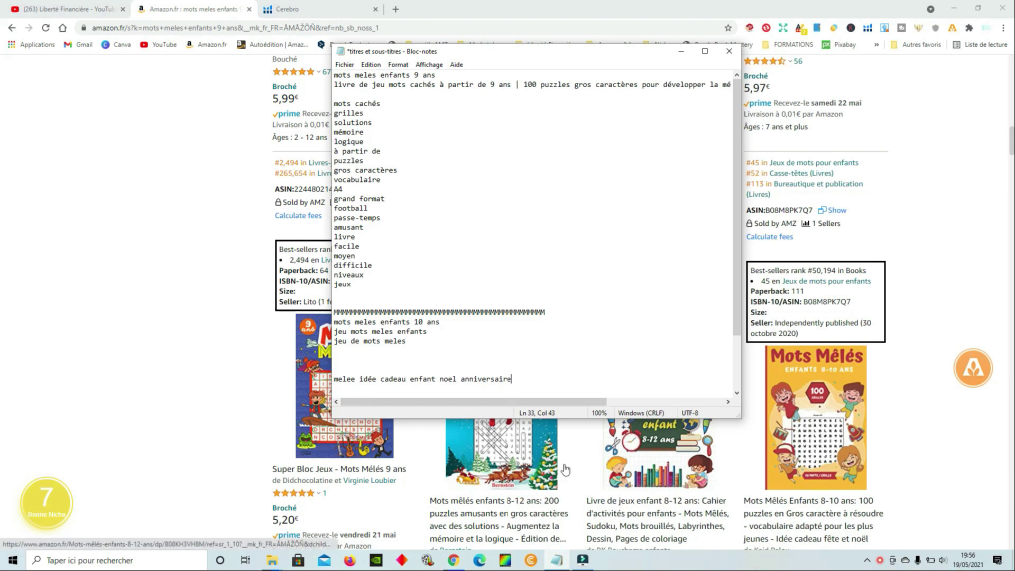
{"action": "left_click", "coordinate": [296, 10]}
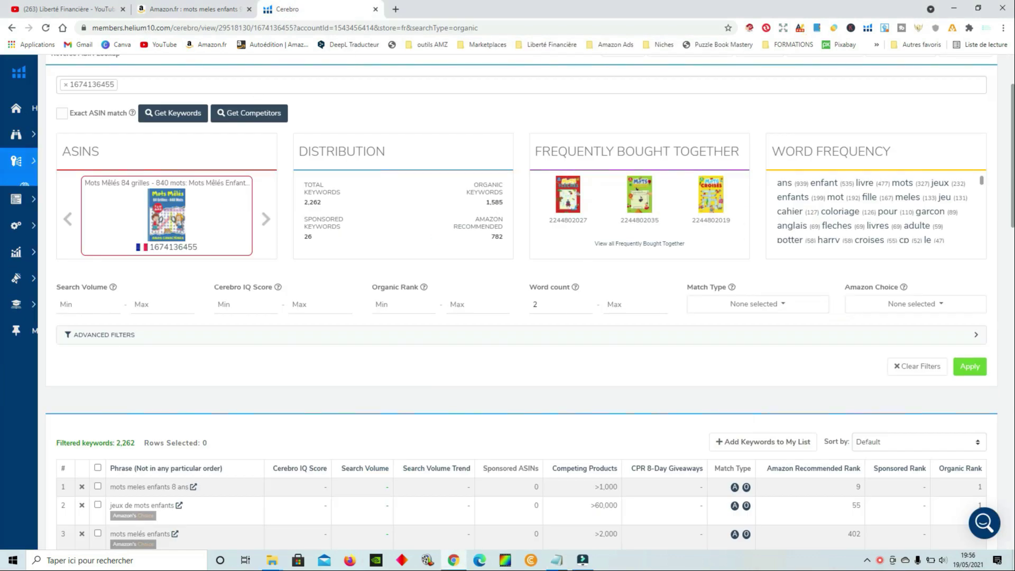
{"action": "scroll", "coordinate": [148, 260], "scroll_direction": "up", "scroll_amount": 2}
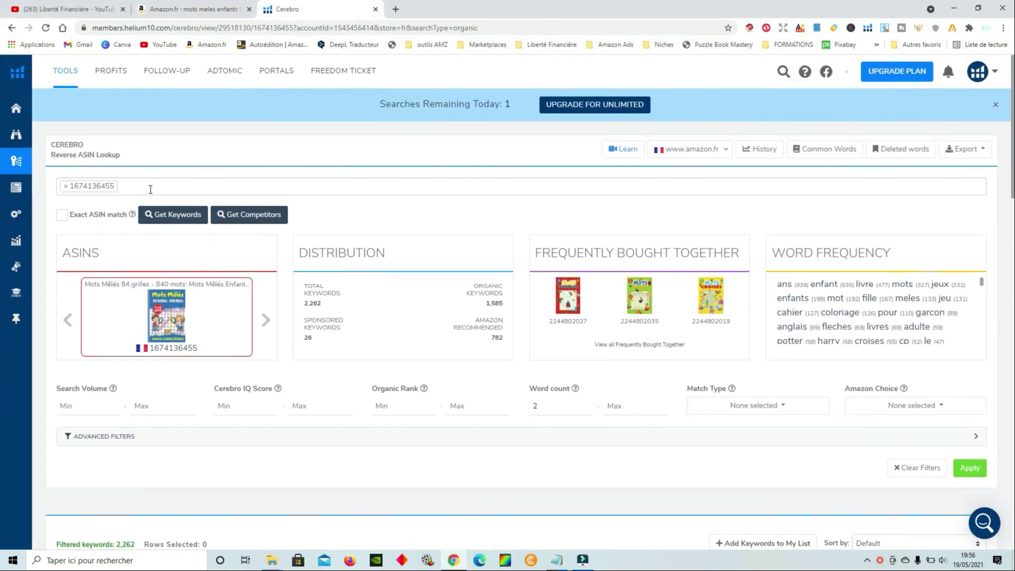
{"action": "scroll", "coordinate": [151, 189], "scroll_direction": "down", "scroll_amount": 8}
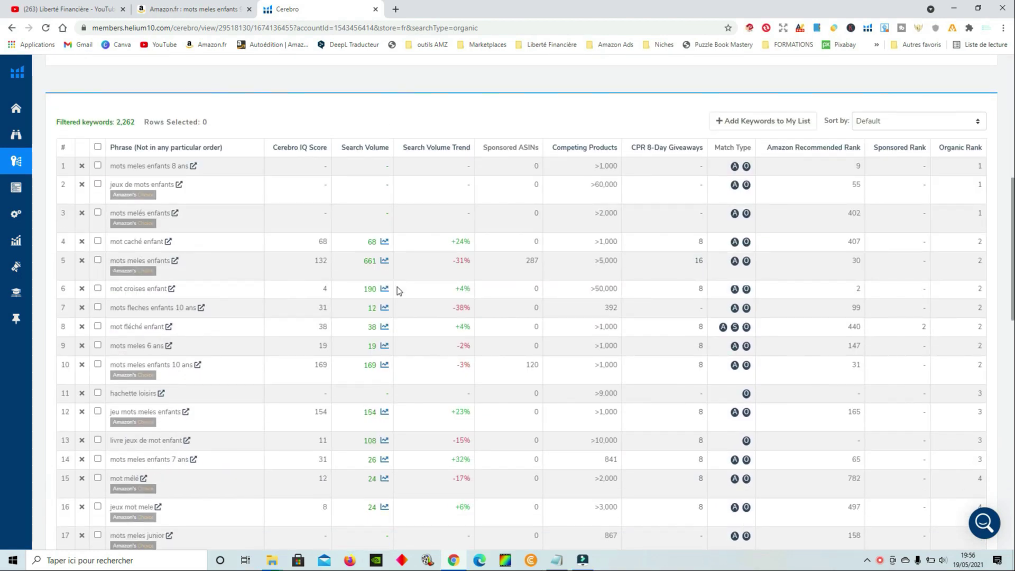
Bring the Notepad notes over Cerebro and compare their title and keyword lines with the listed keyword phrases.
{"action": "mouse_move", "coordinate": [309, 156]}
{"action": "left_click", "coordinate": [553, 552]}
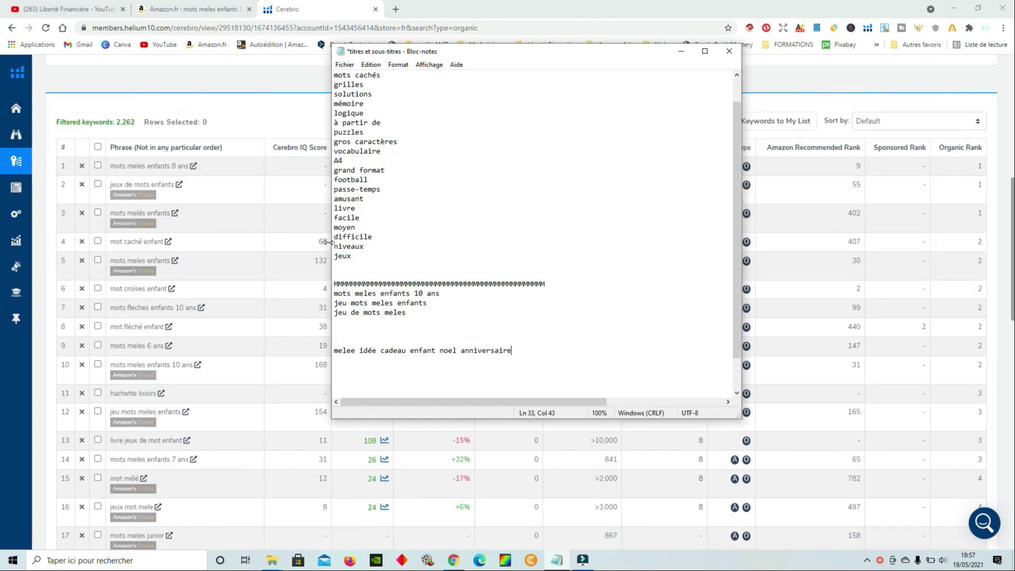
{"action": "scroll", "coordinate": [371, 175], "scroll_direction": "up", "scroll_amount": 1}
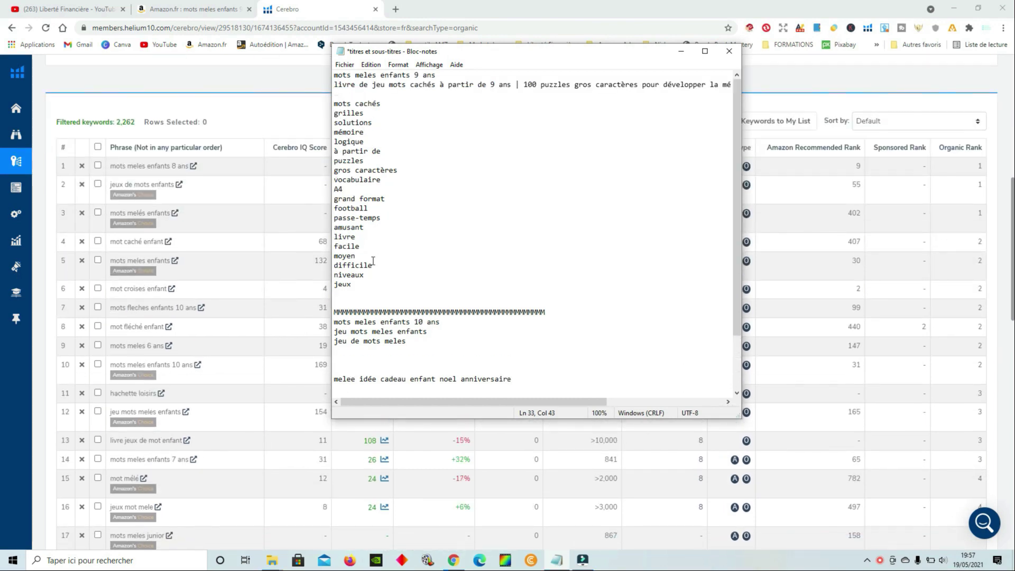
{"action": "scroll", "coordinate": [113, 299], "scroll_direction": "down", "scroll_amount": 5}
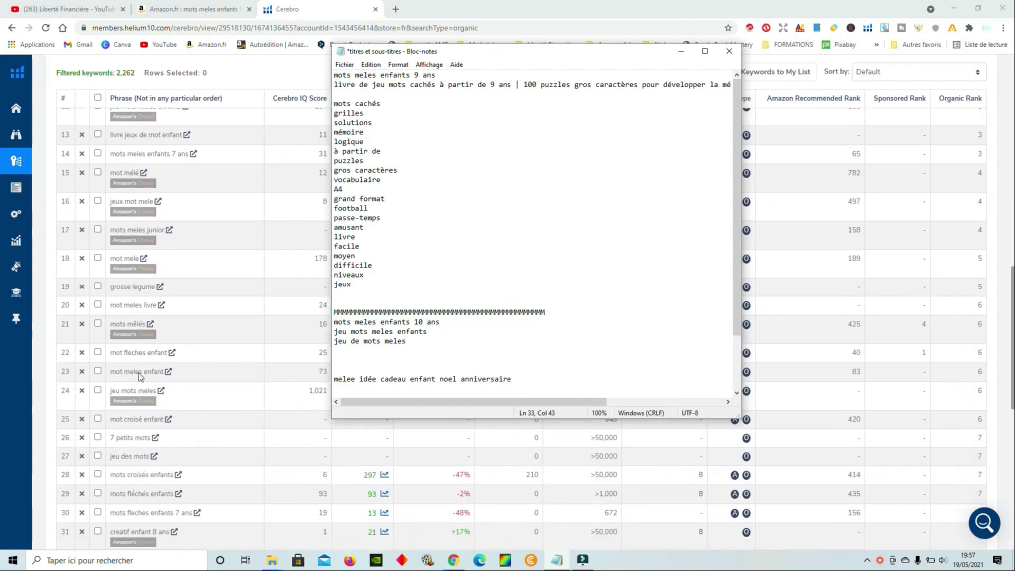
{"action": "scroll", "coordinate": [138, 373], "scroll_direction": "up", "scroll_amount": 5}
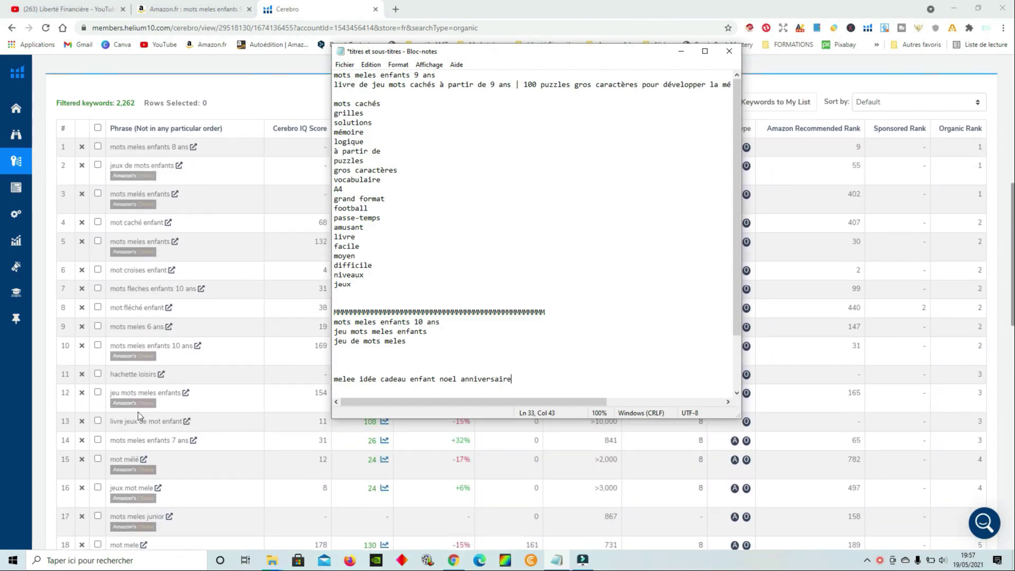
{"action": "scroll", "coordinate": [841, 199], "scroll_direction": "up", "scroll_amount": 7}
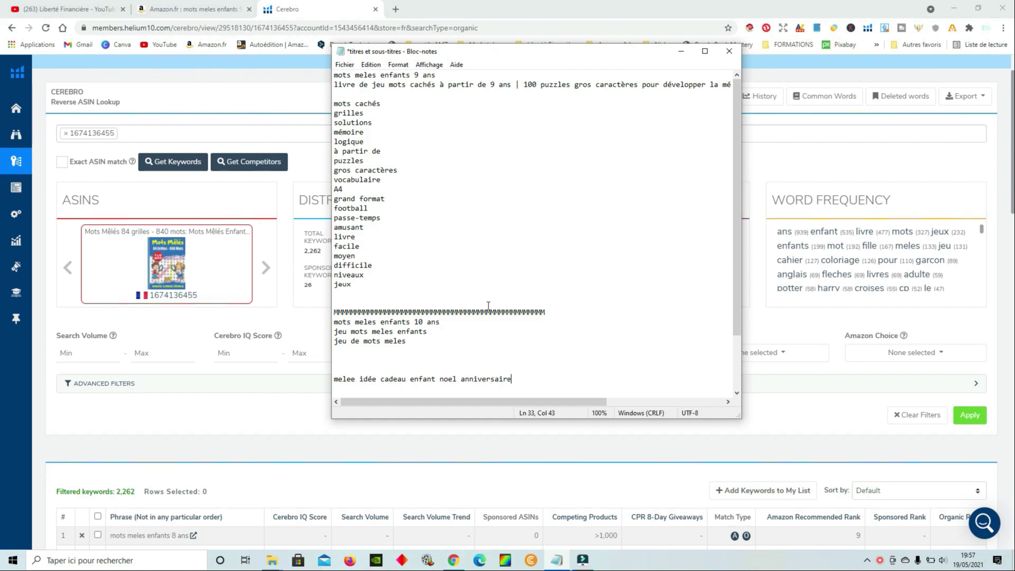
Review the "melee idée cadeau enfant noel anniversaire" keyword line, the title and the subtitle in the notes.
{"action": "left_click", "coordinate": [338, 368]}
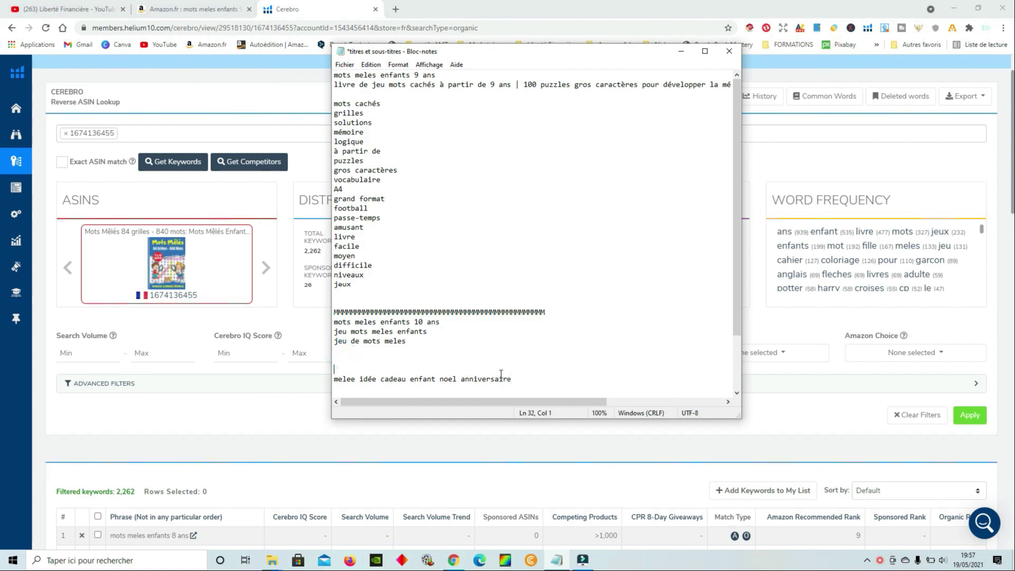
{"action": "left_click", "coordinate": [537, 376], "text": "shift"}
{"action": "left_click", "coordinate": [544, 374]}
{"action": "left_click_drag", "start_coordinate": [437, 75], "coordinate": [429, 75]}
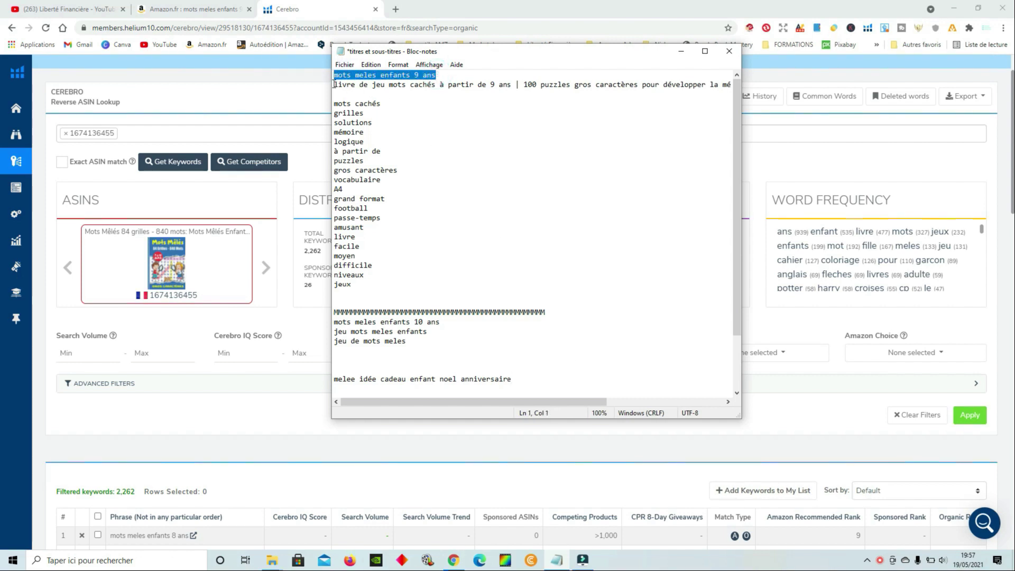
{"action": "left_click_drag", "start_coordinate": [334, 85], "coordinate": [684, 102]}
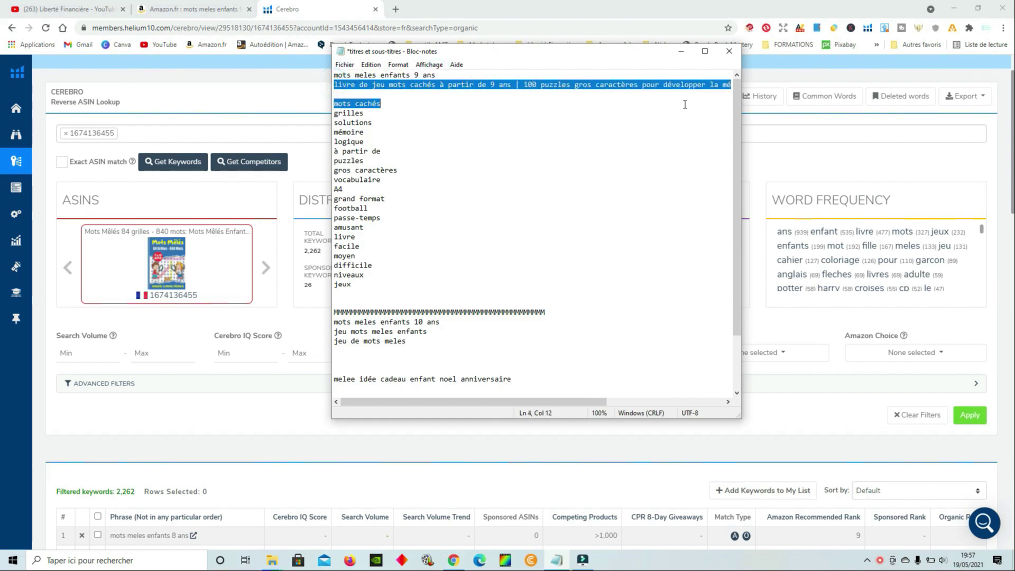
{"action": "left_click", "coordinate": [522, 237]}
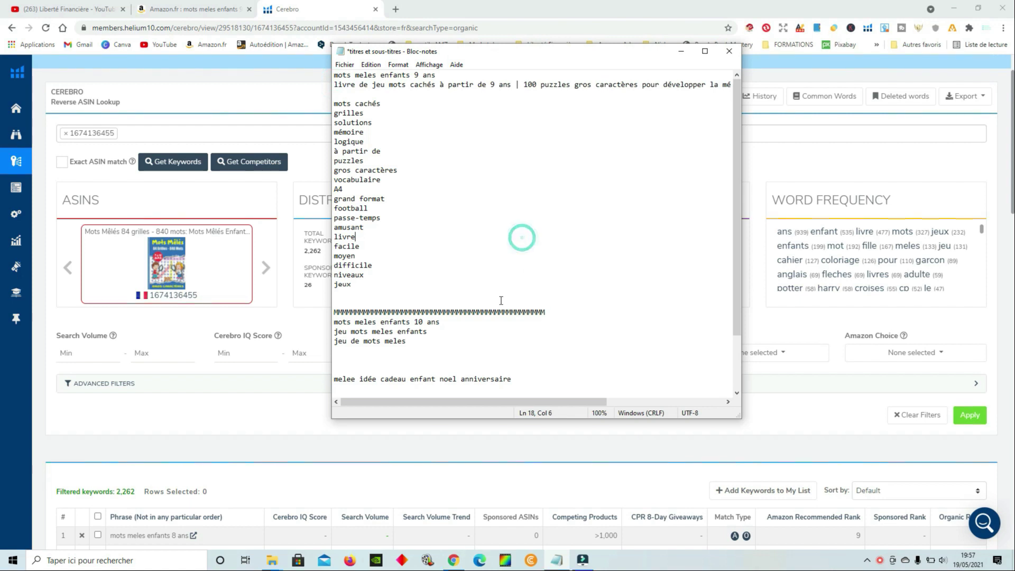
Check the keyword phrases below the separator line and read the title and subtitle through to the subtitle's end.
{"action": "left_click", "coordinate": [454, 325]}
{"action": "left_click", "coordinate": [544, 311]}
{"action": "left_click", "coordinate": [548, 379]}
{"action": "left_click_drag", "start_coordinate": [336, 75], "coordinate": [750, 85]}
{"action": "left_click", "coordinate": [704, 89]}
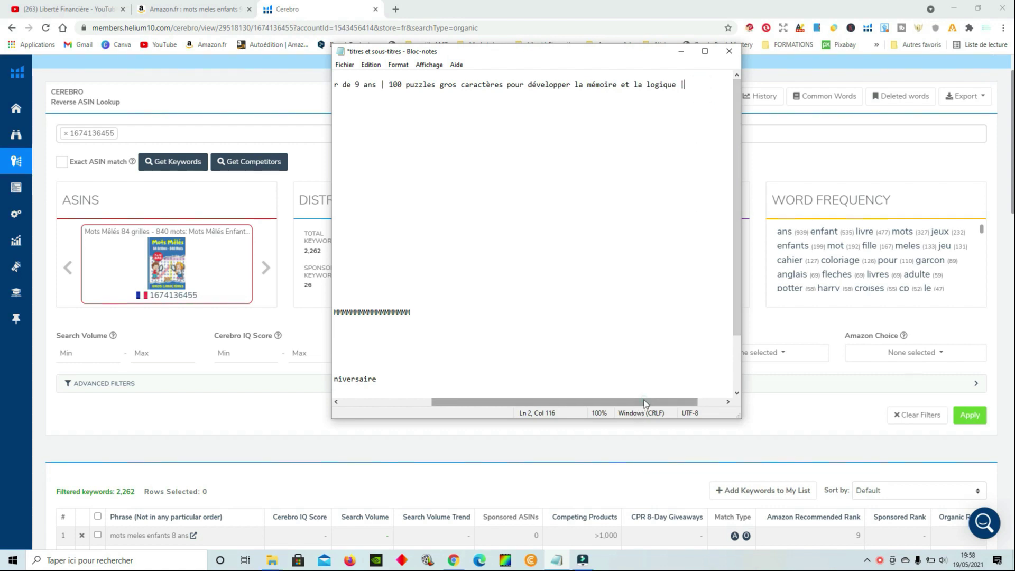
{"action": "left_click_drag", "start_coordinate": [643, 400], "coordinate": [553, 400]}
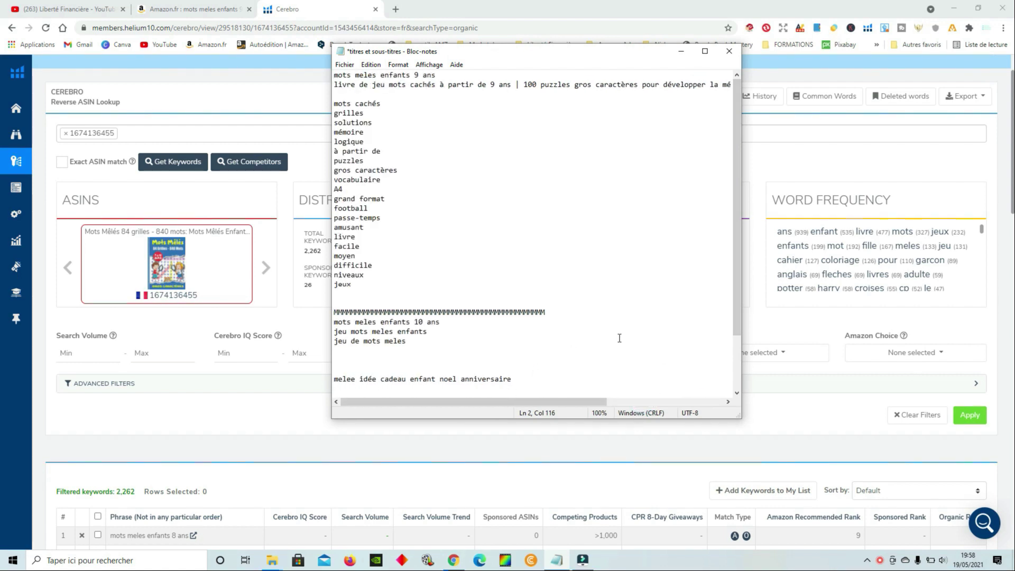